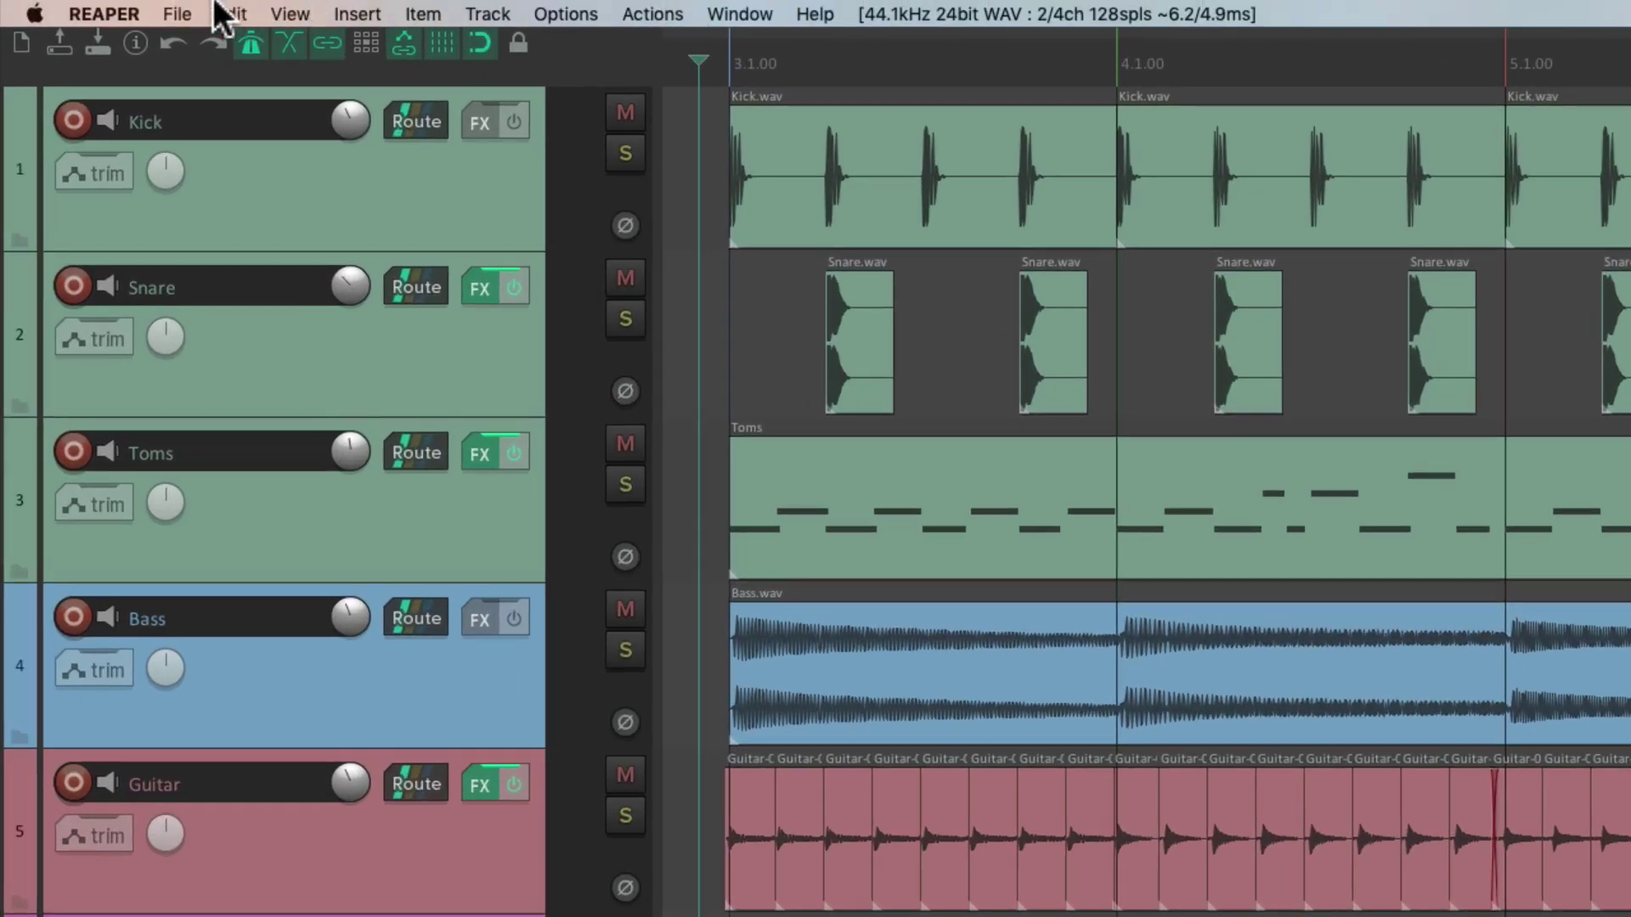
# Open the File menu of the seven-track project to reach the render command
pyautogui.click(177, 14)
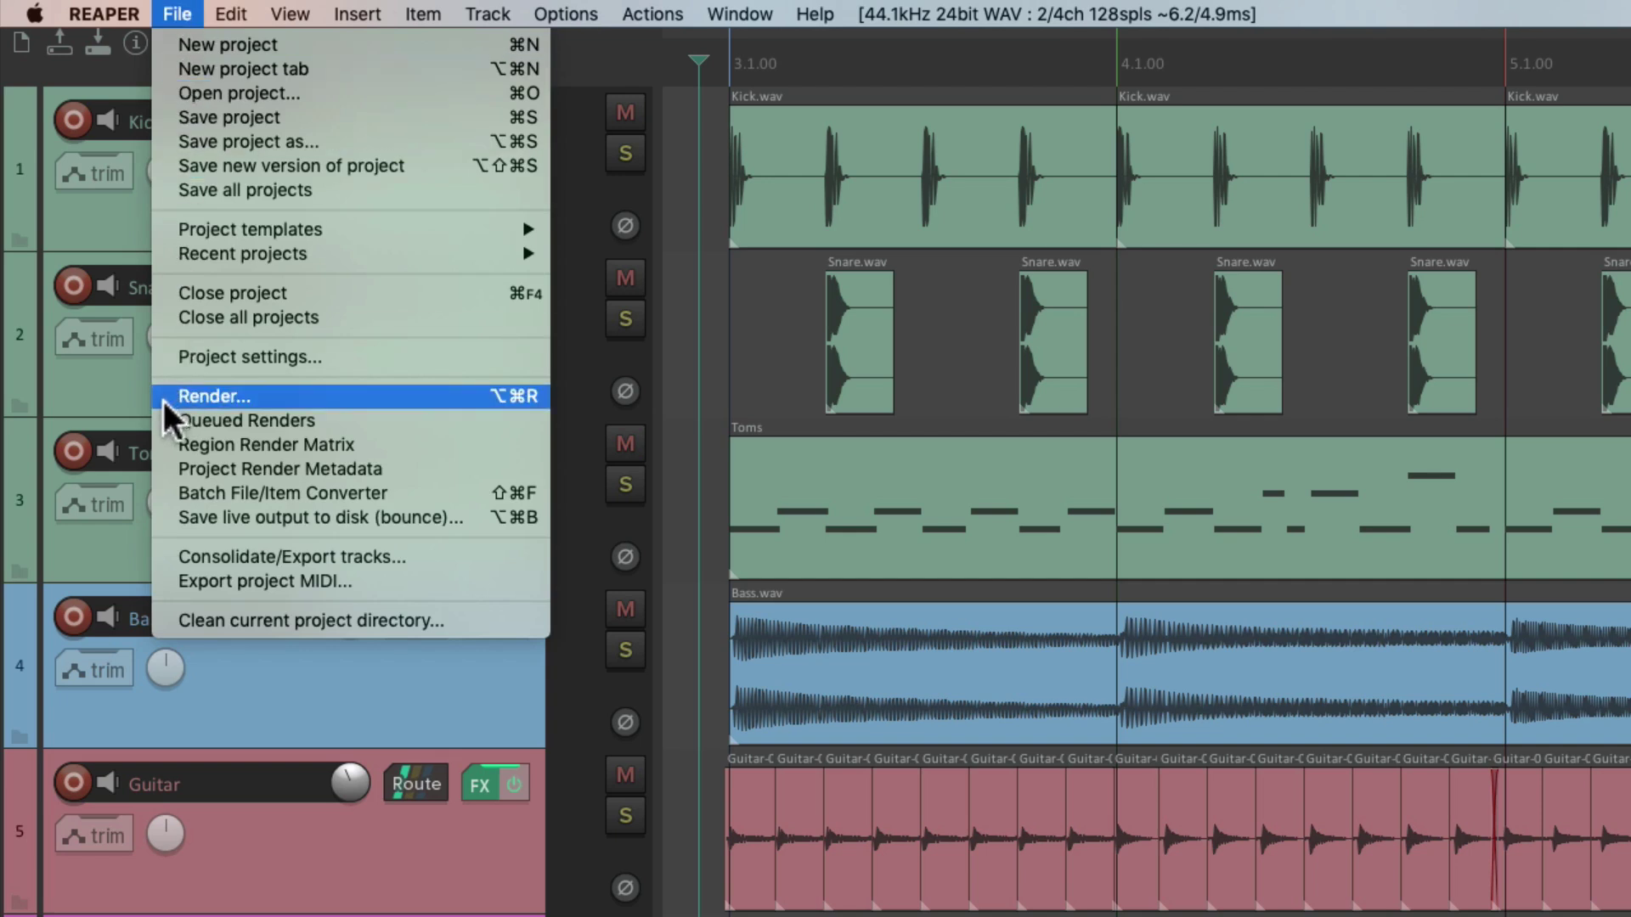
# Choose Render... from the File menu to open the Render to File dialog
pyautogui.click(476, 396)
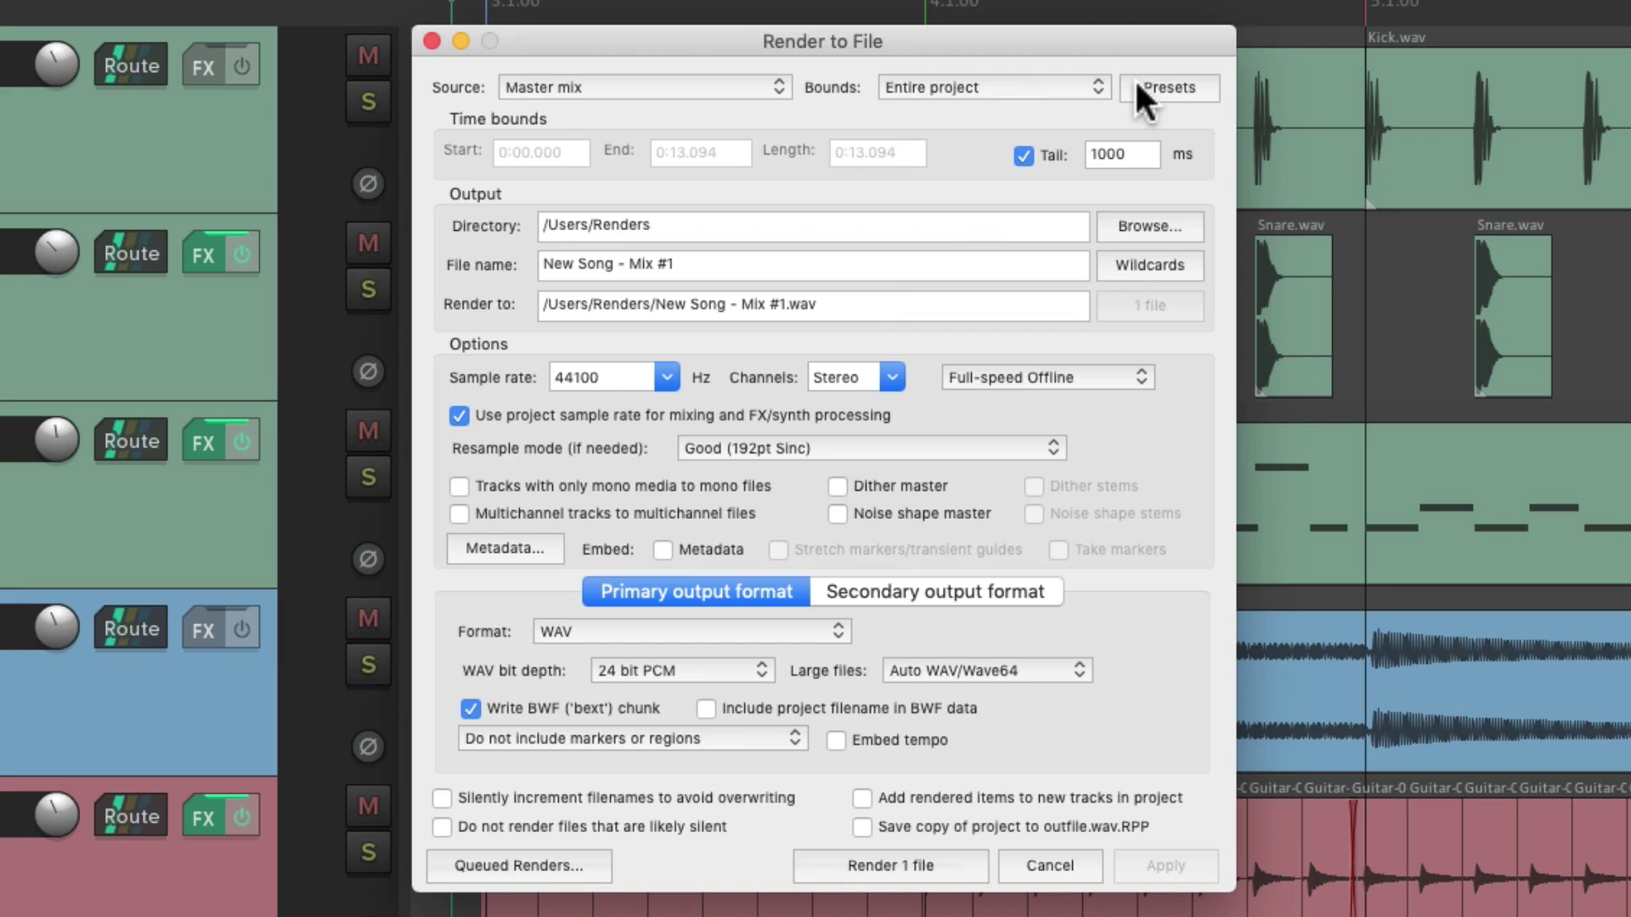
pyautogui.click(642, 87)
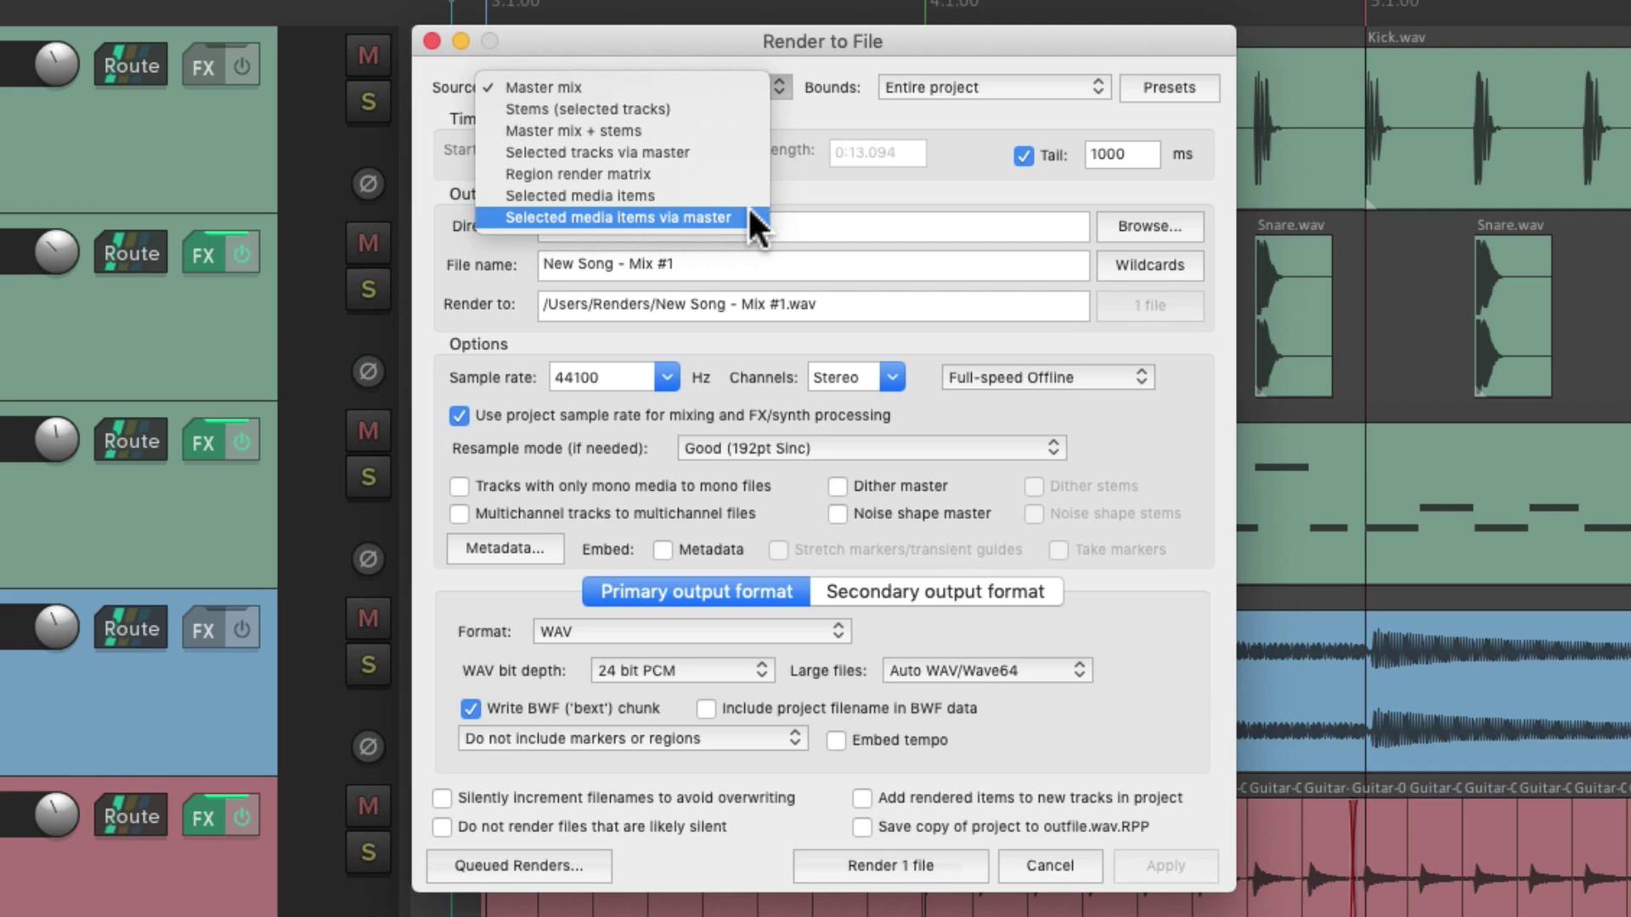
pyautogui.click(744, 88)
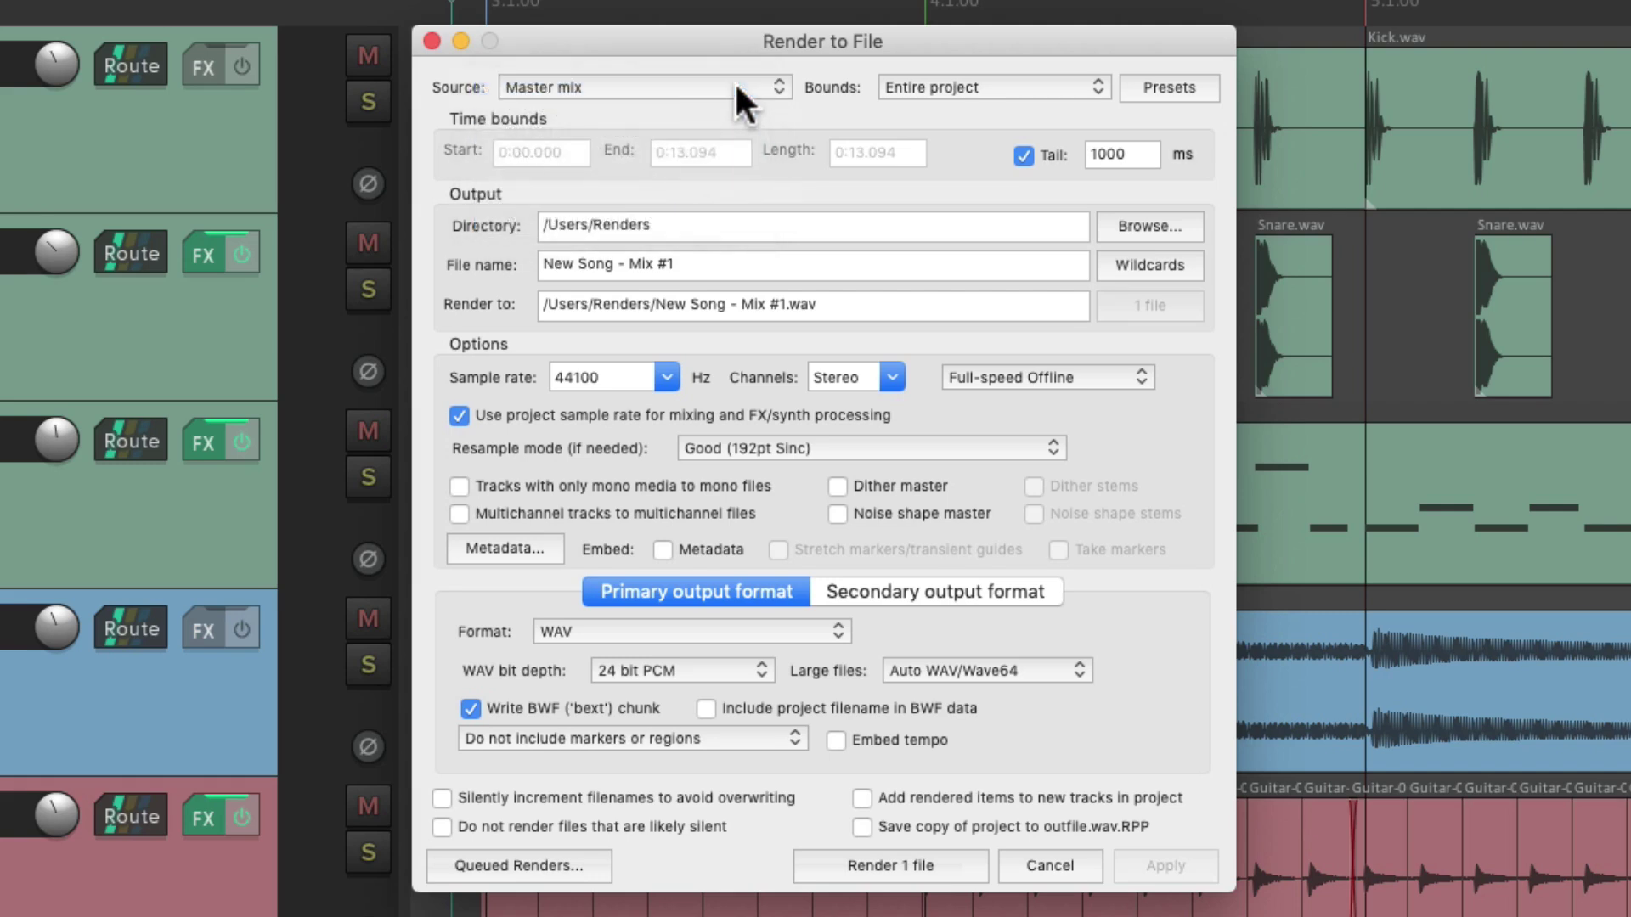
pyautogui.click(1012, 85)
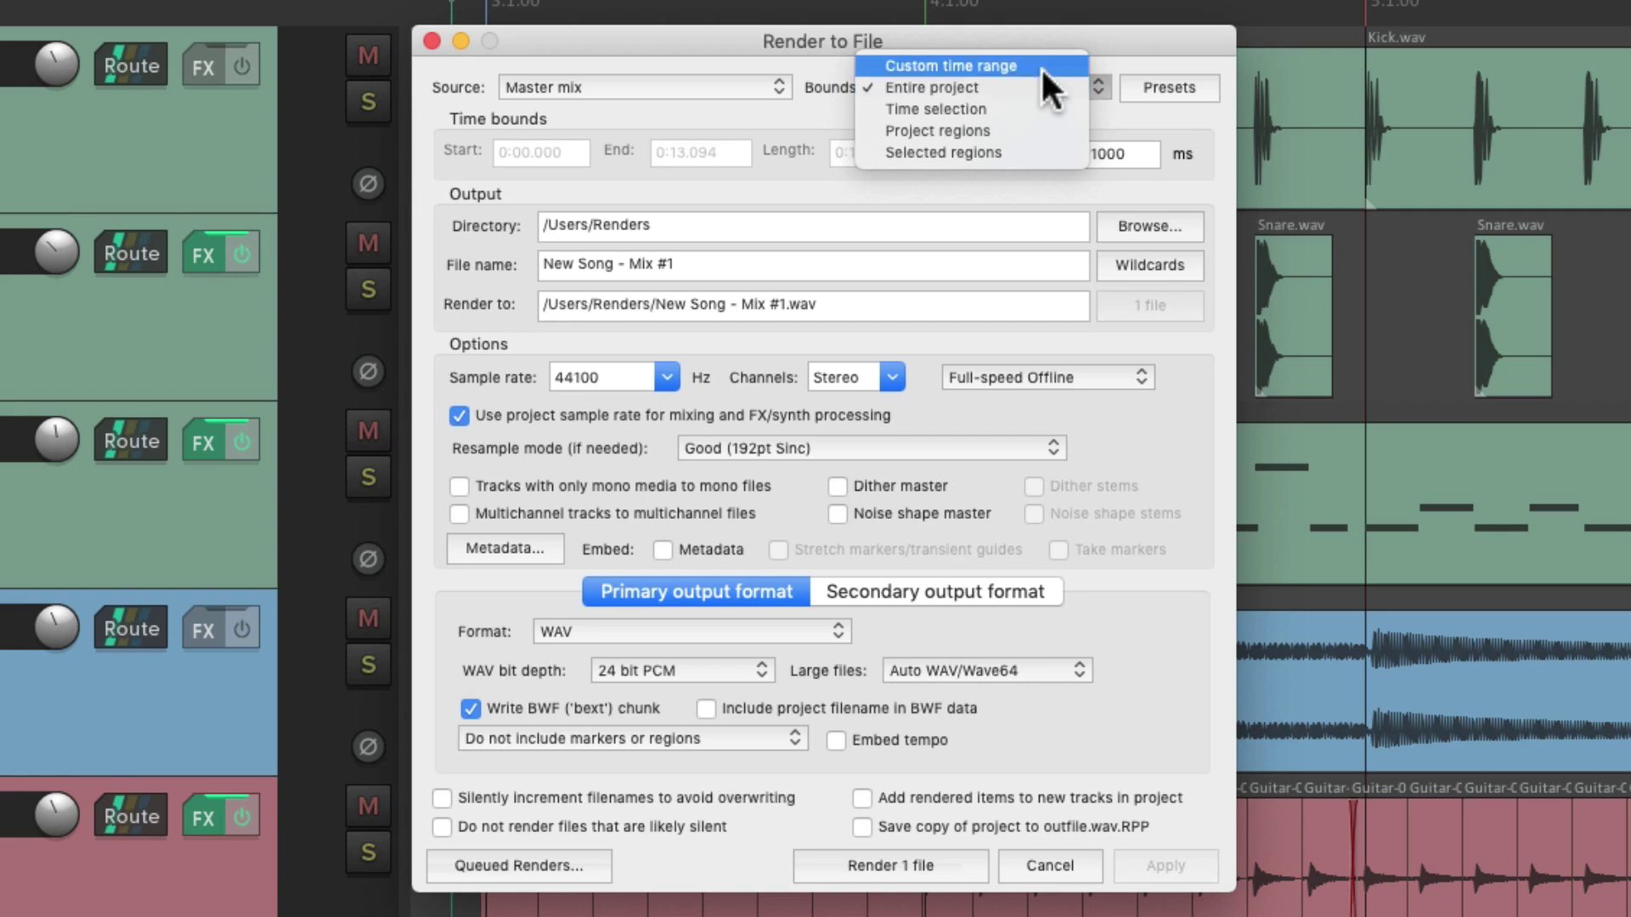
pyautogui.click(951, 66)
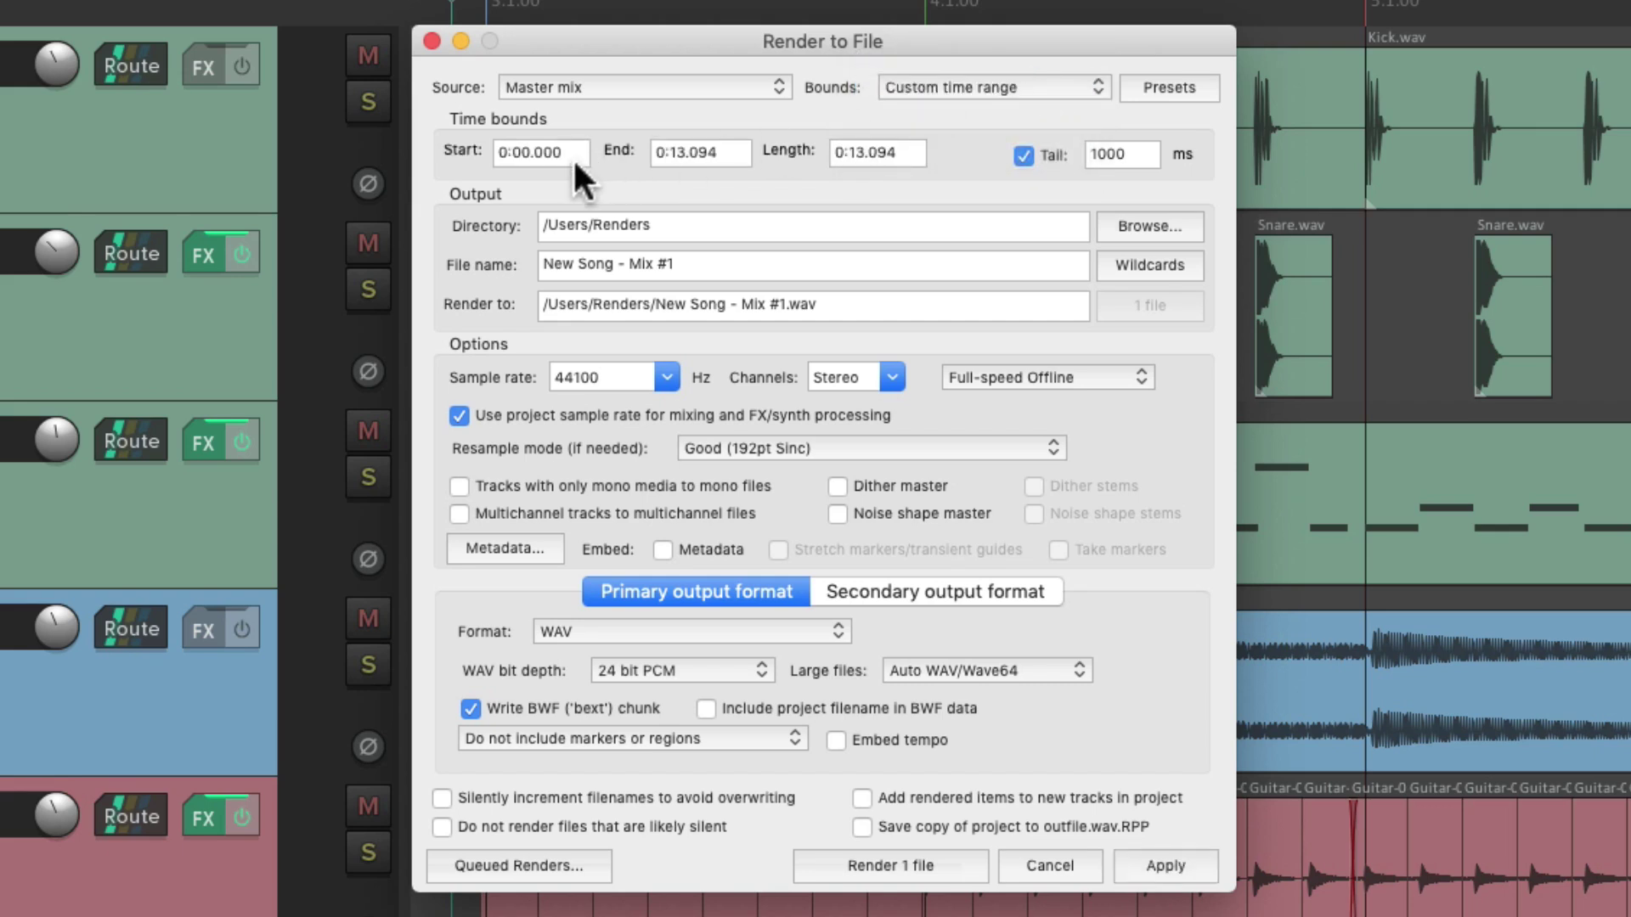
pyautogui.click(1025, 91)
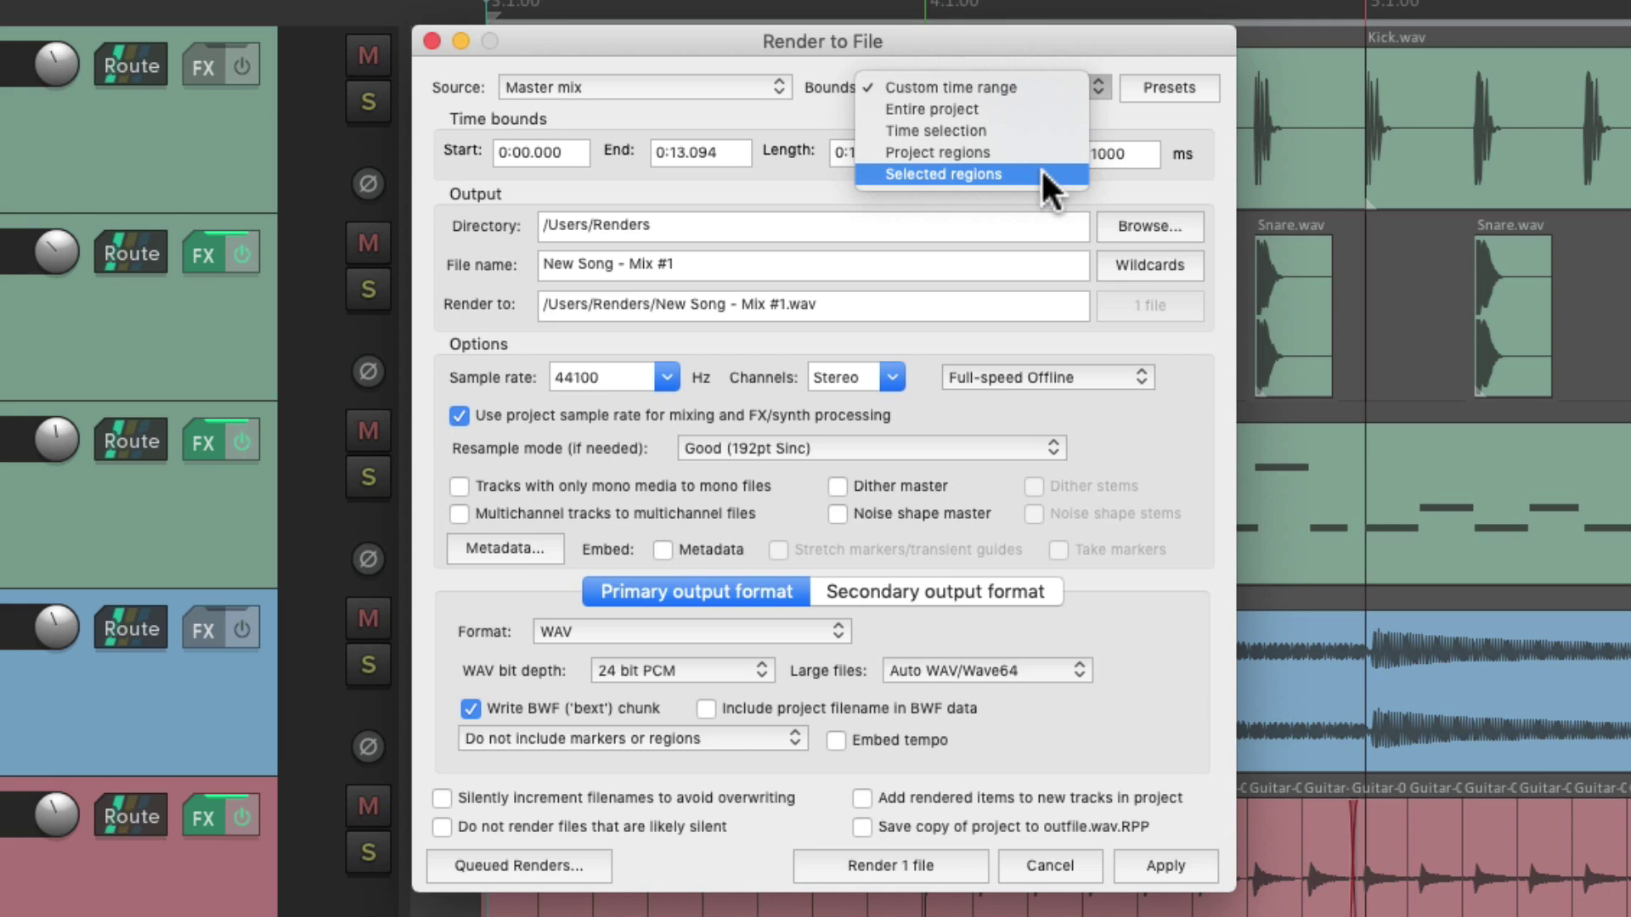
pyautogui.click(1035, 104)
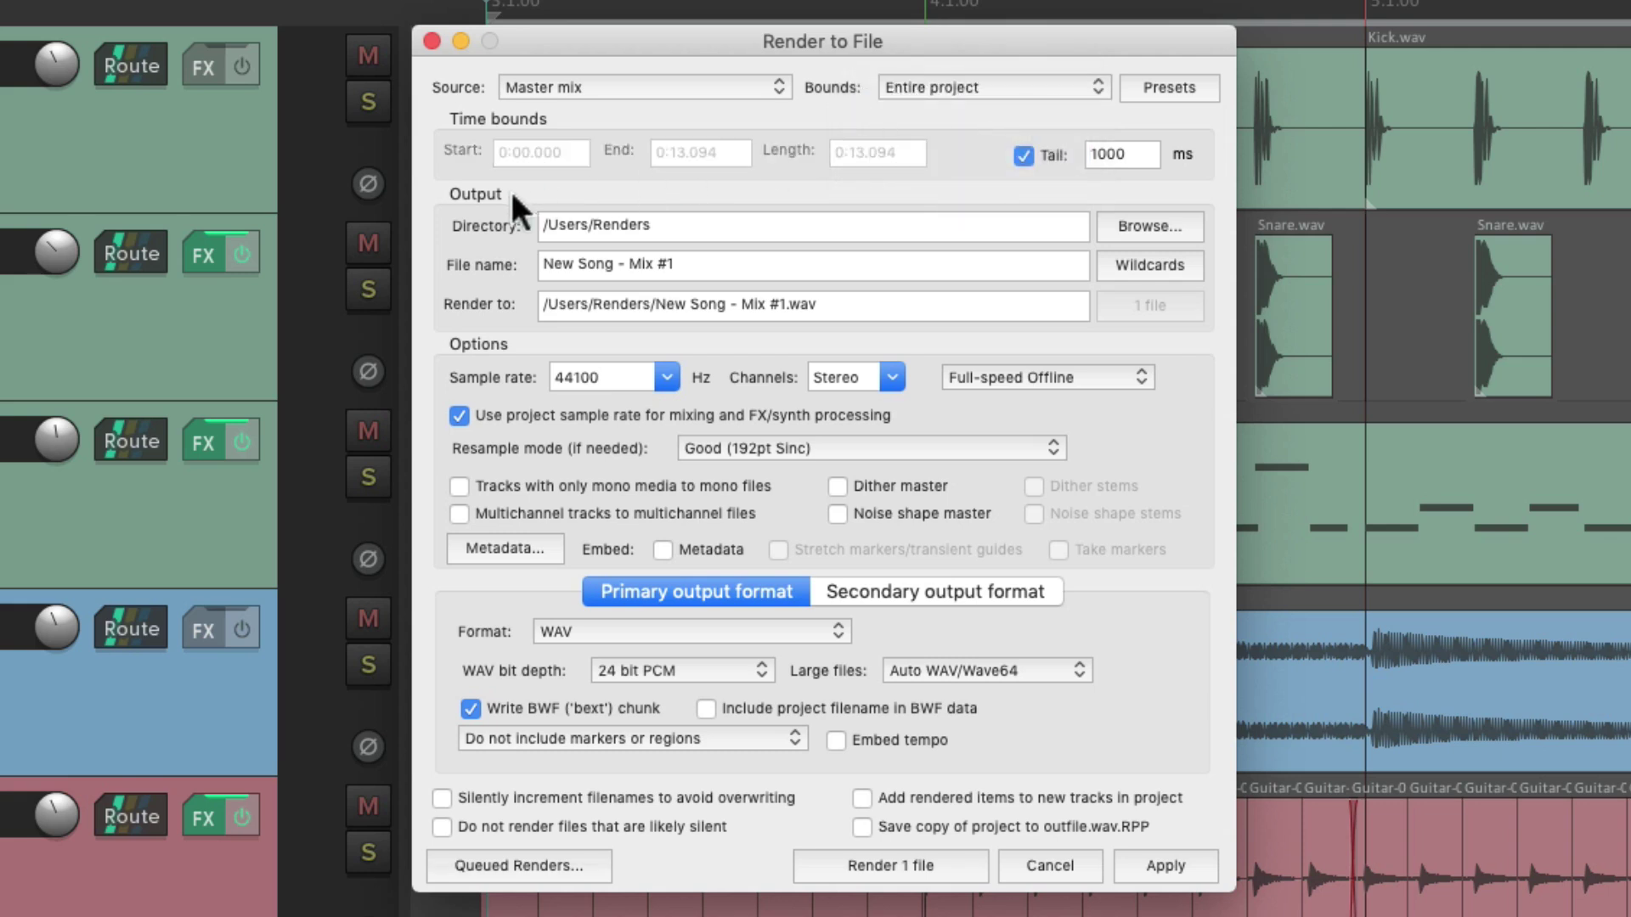
pyautogui.click(671, 223)
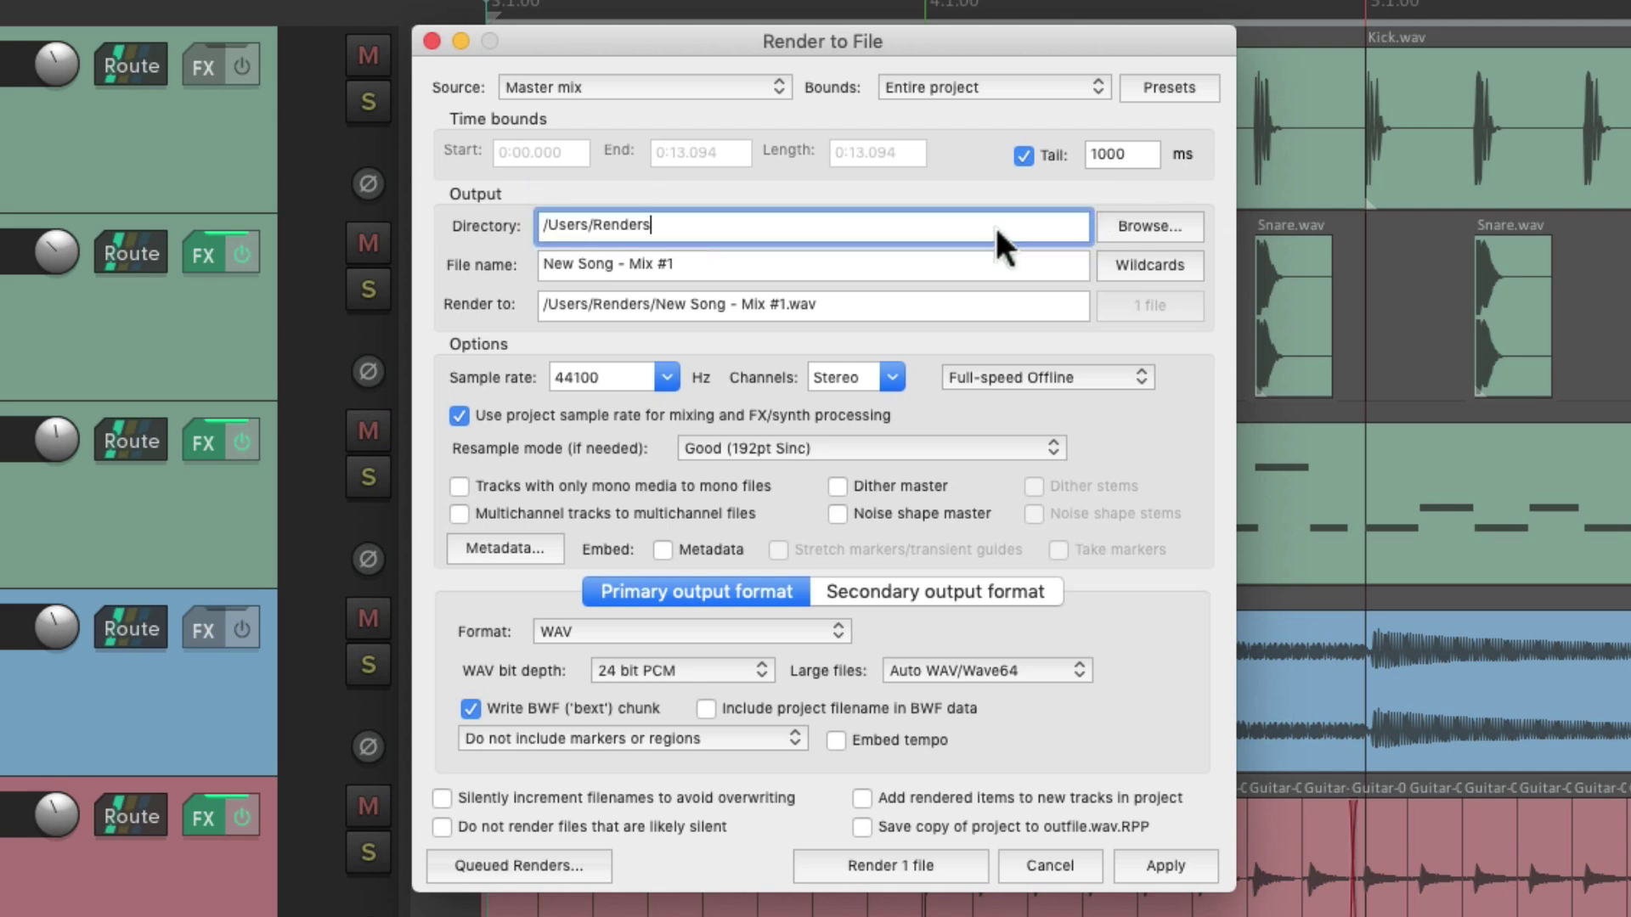
pyautogui.click(1104, 226)
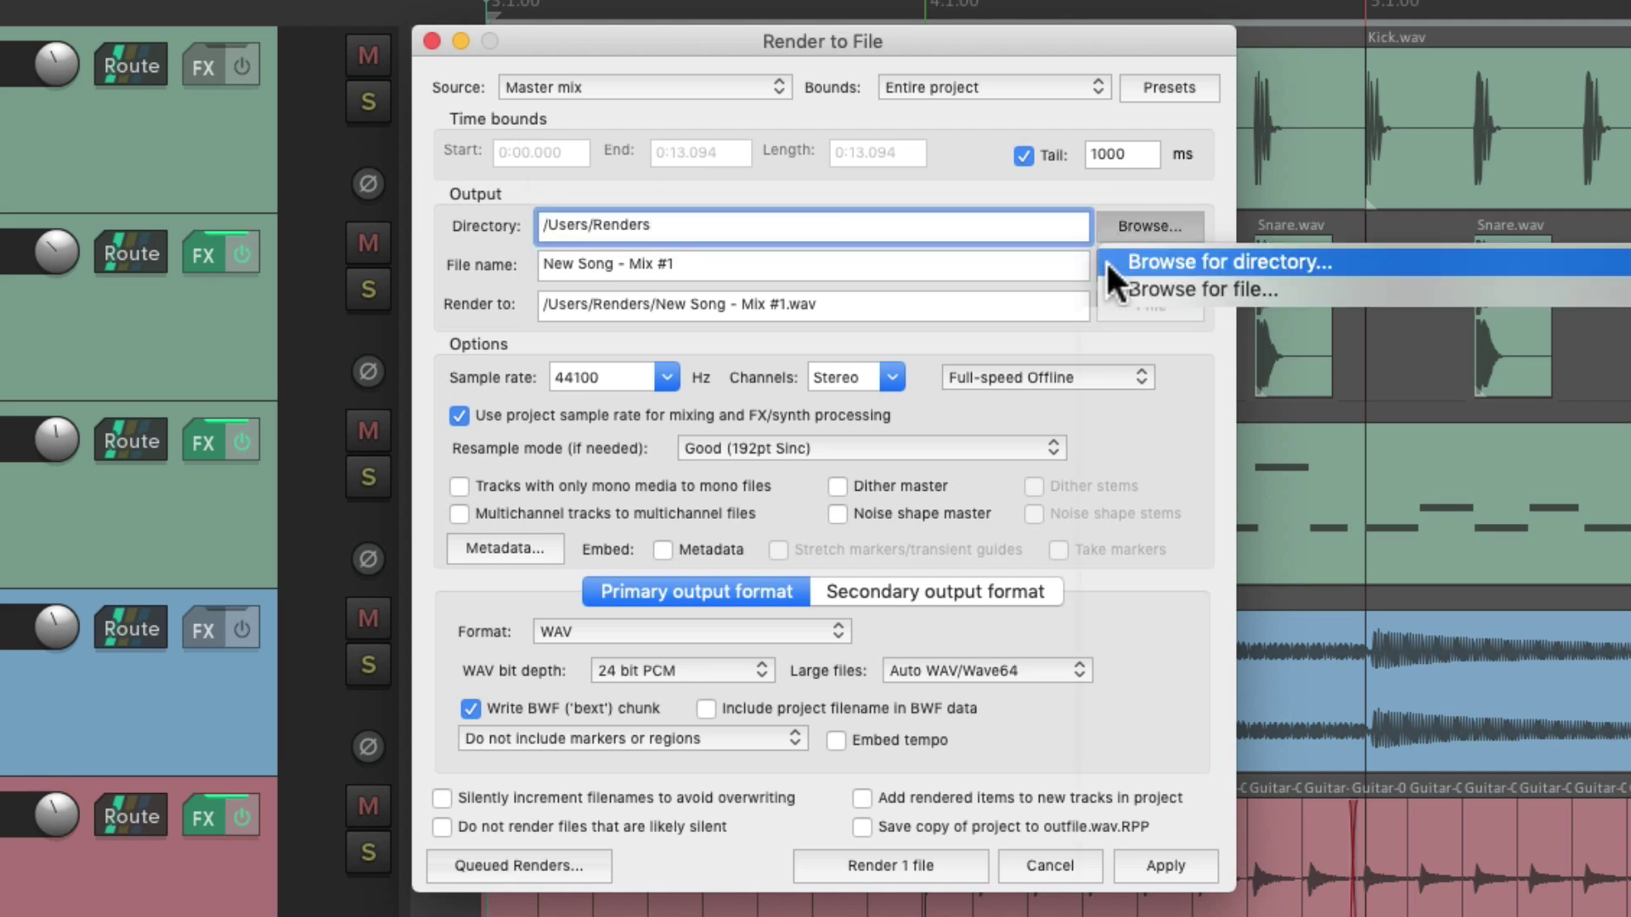
pyautogui.click(1092, 190)
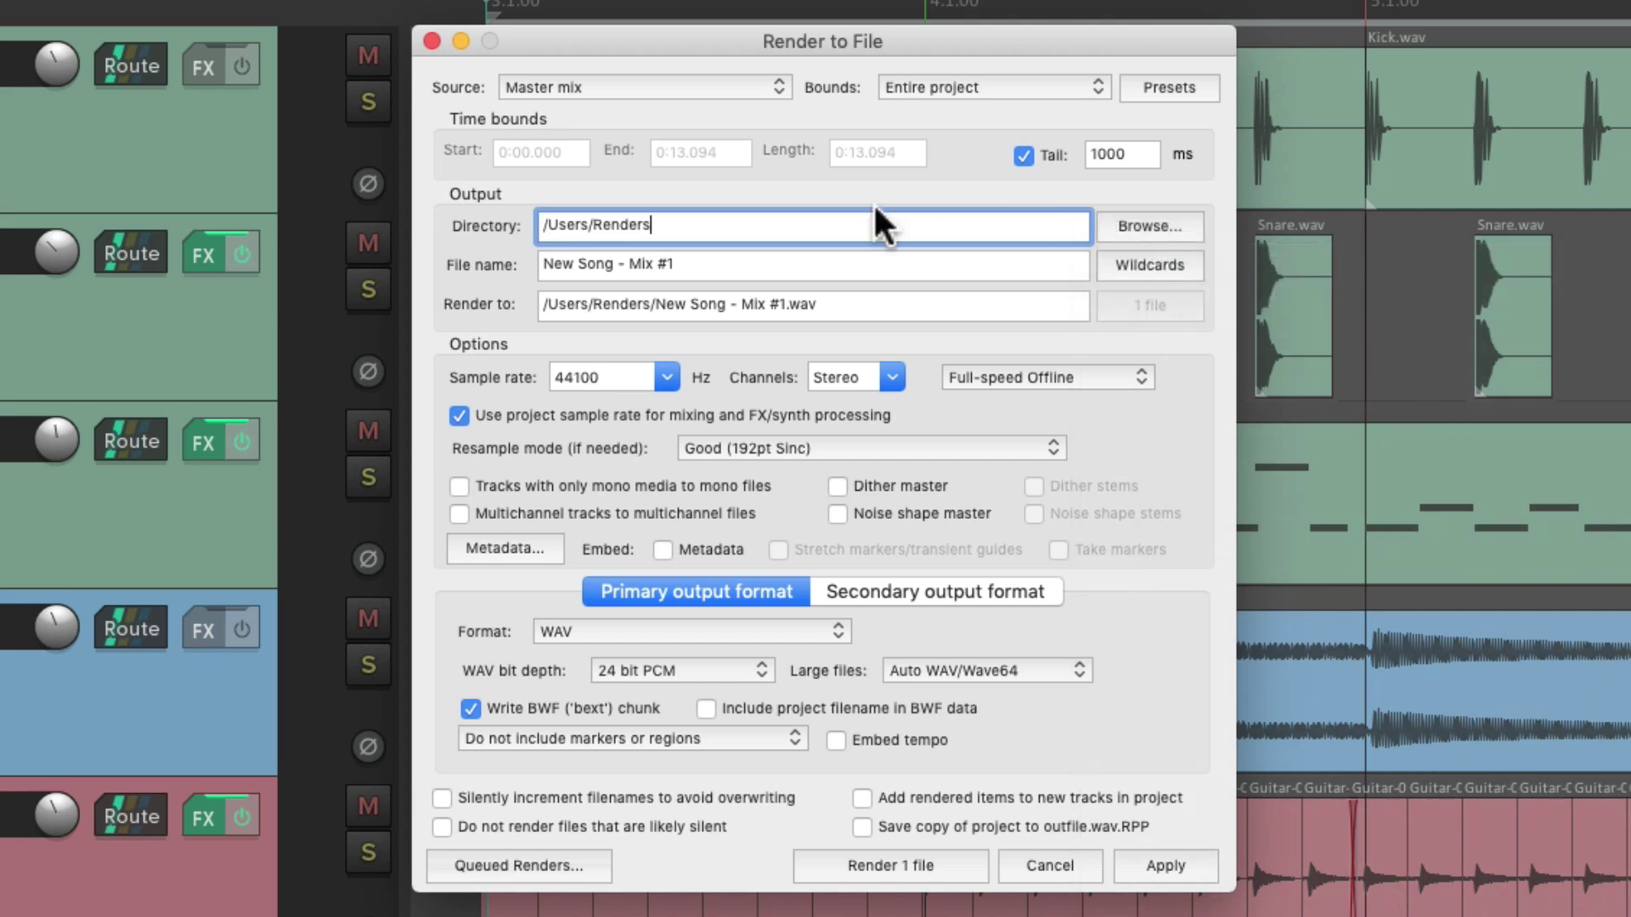
pyautogui.click(737, 263)
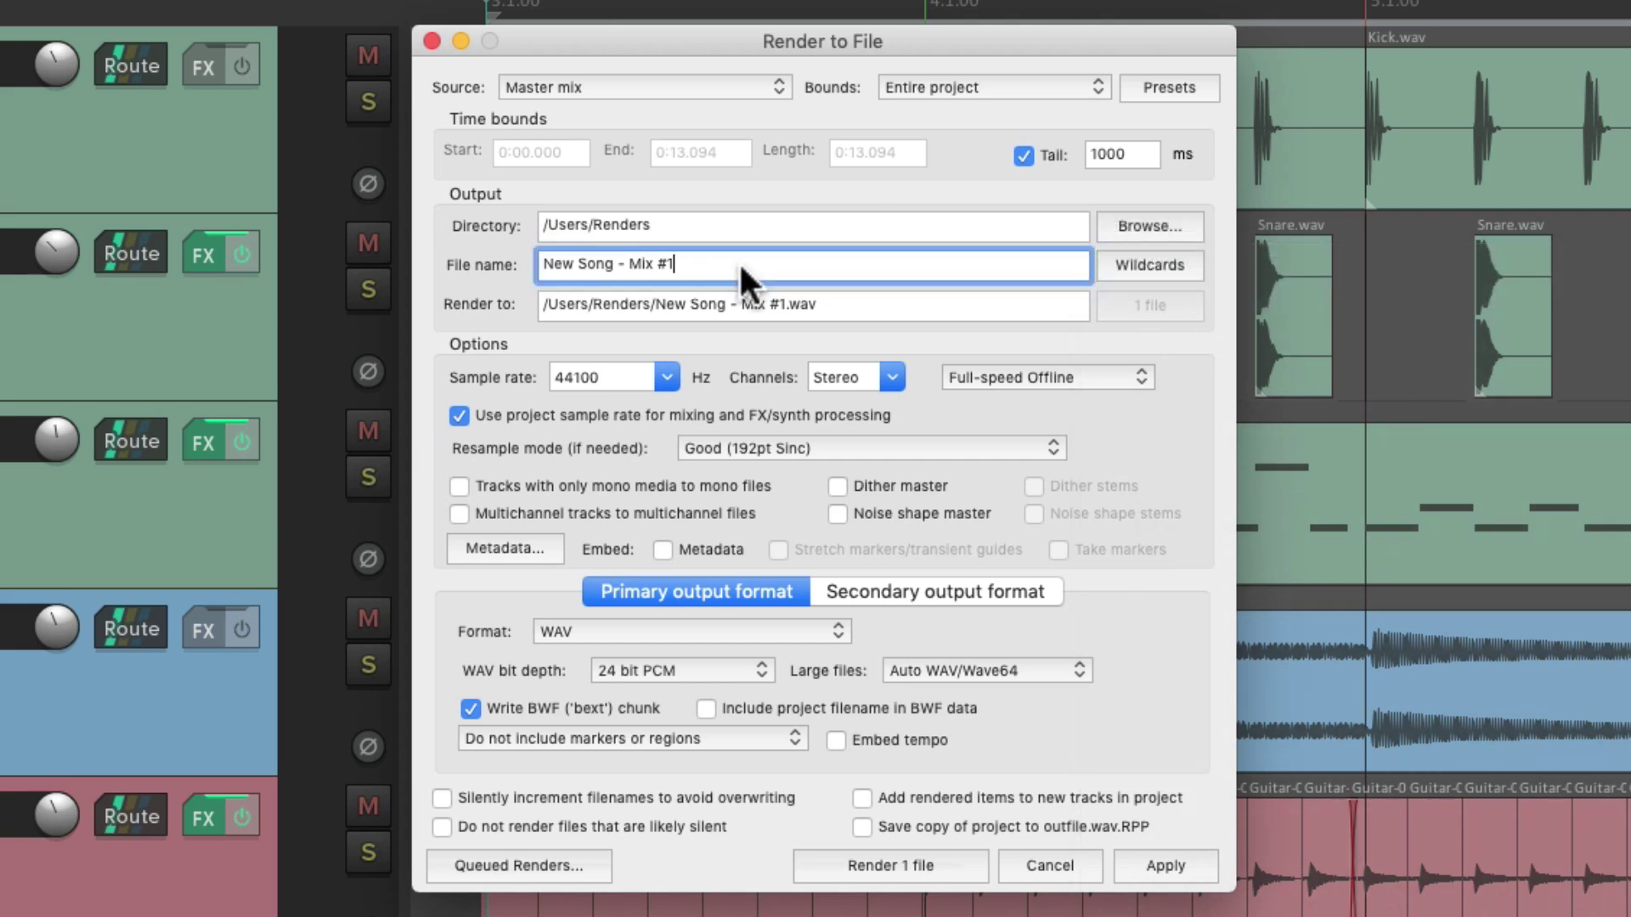
pyautogui.click(1102, 263)
pyautogui.moveTo(1104, 284)
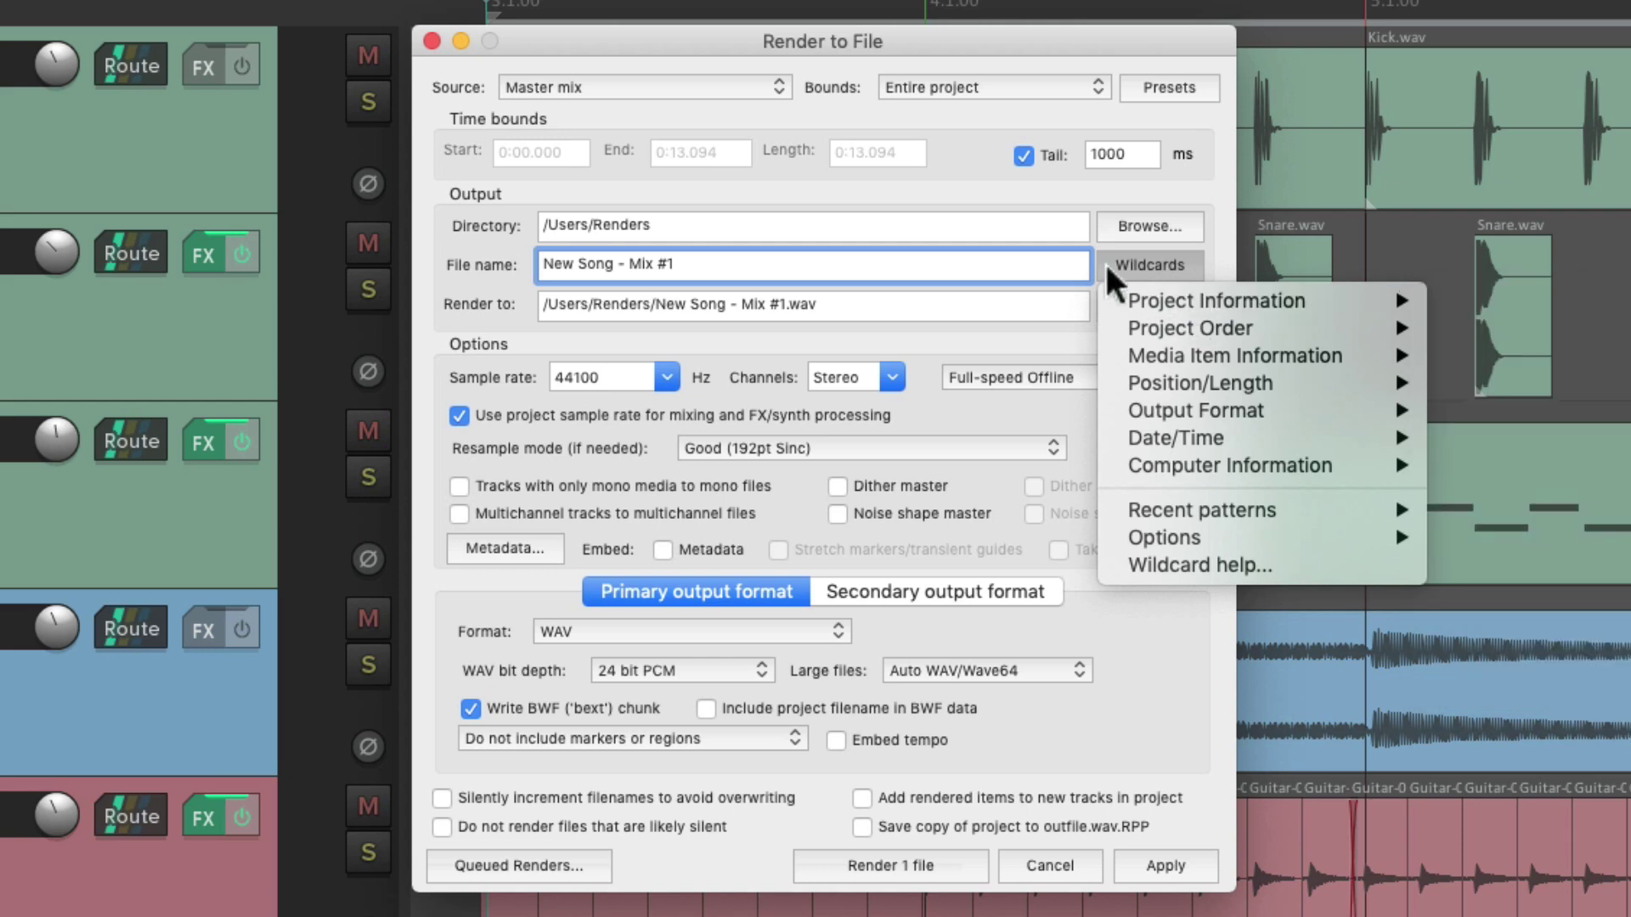
pyautogui.click(1104, 262)
pyautogui.click(856, 299)
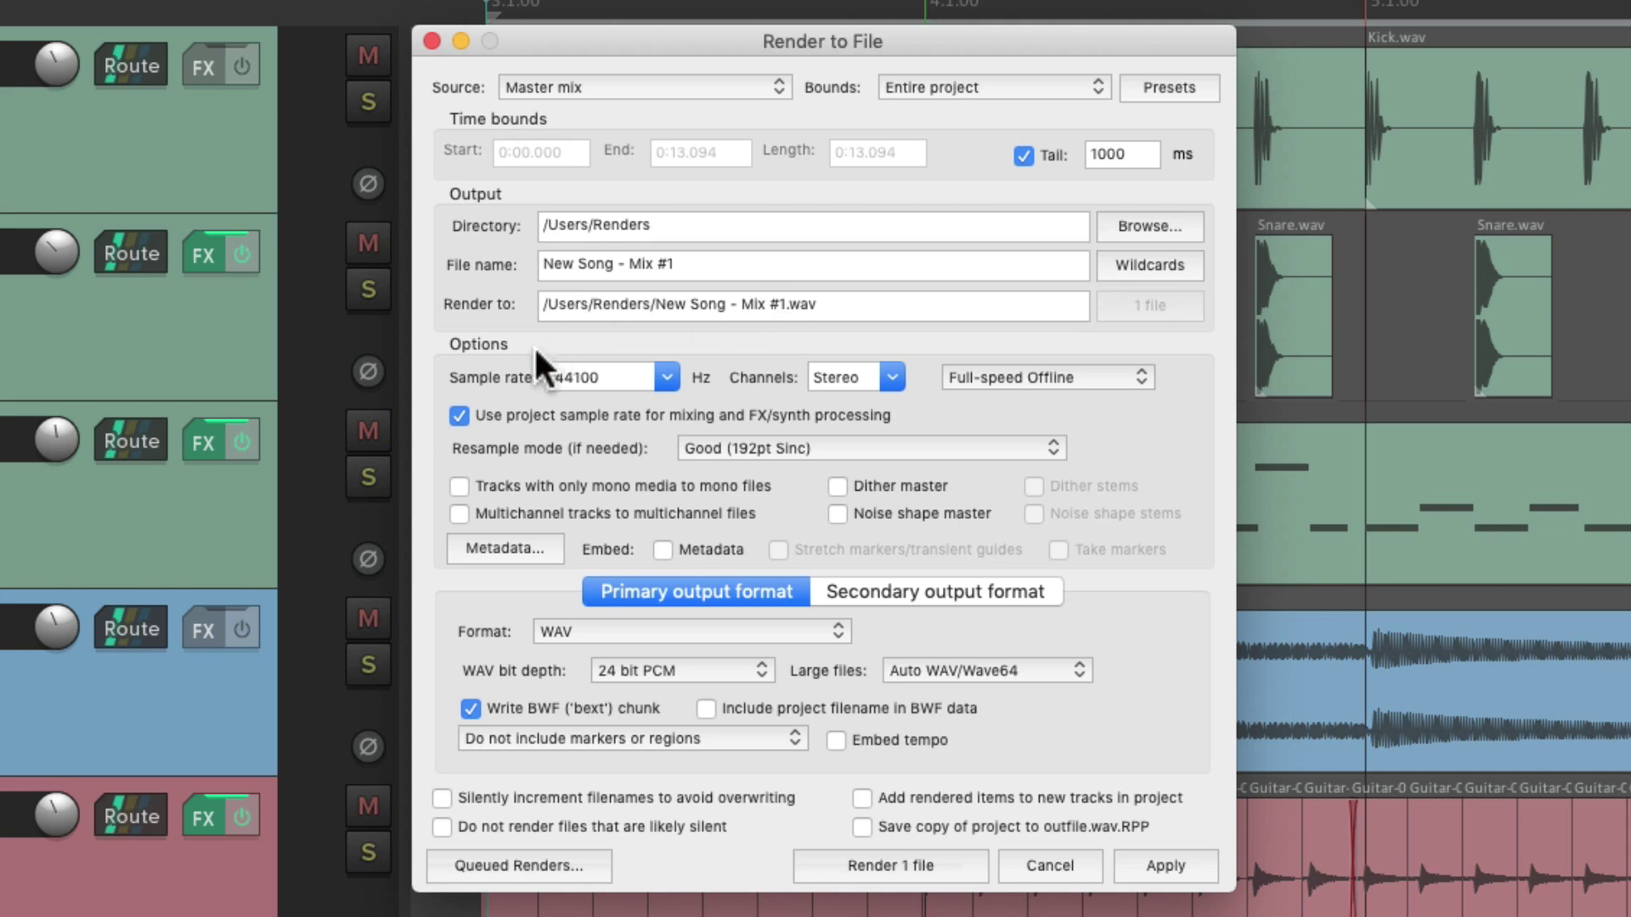
pyautogui.click(668, 379)
pyautogui.click(713, 379)
pyautogui.click(890, 374)
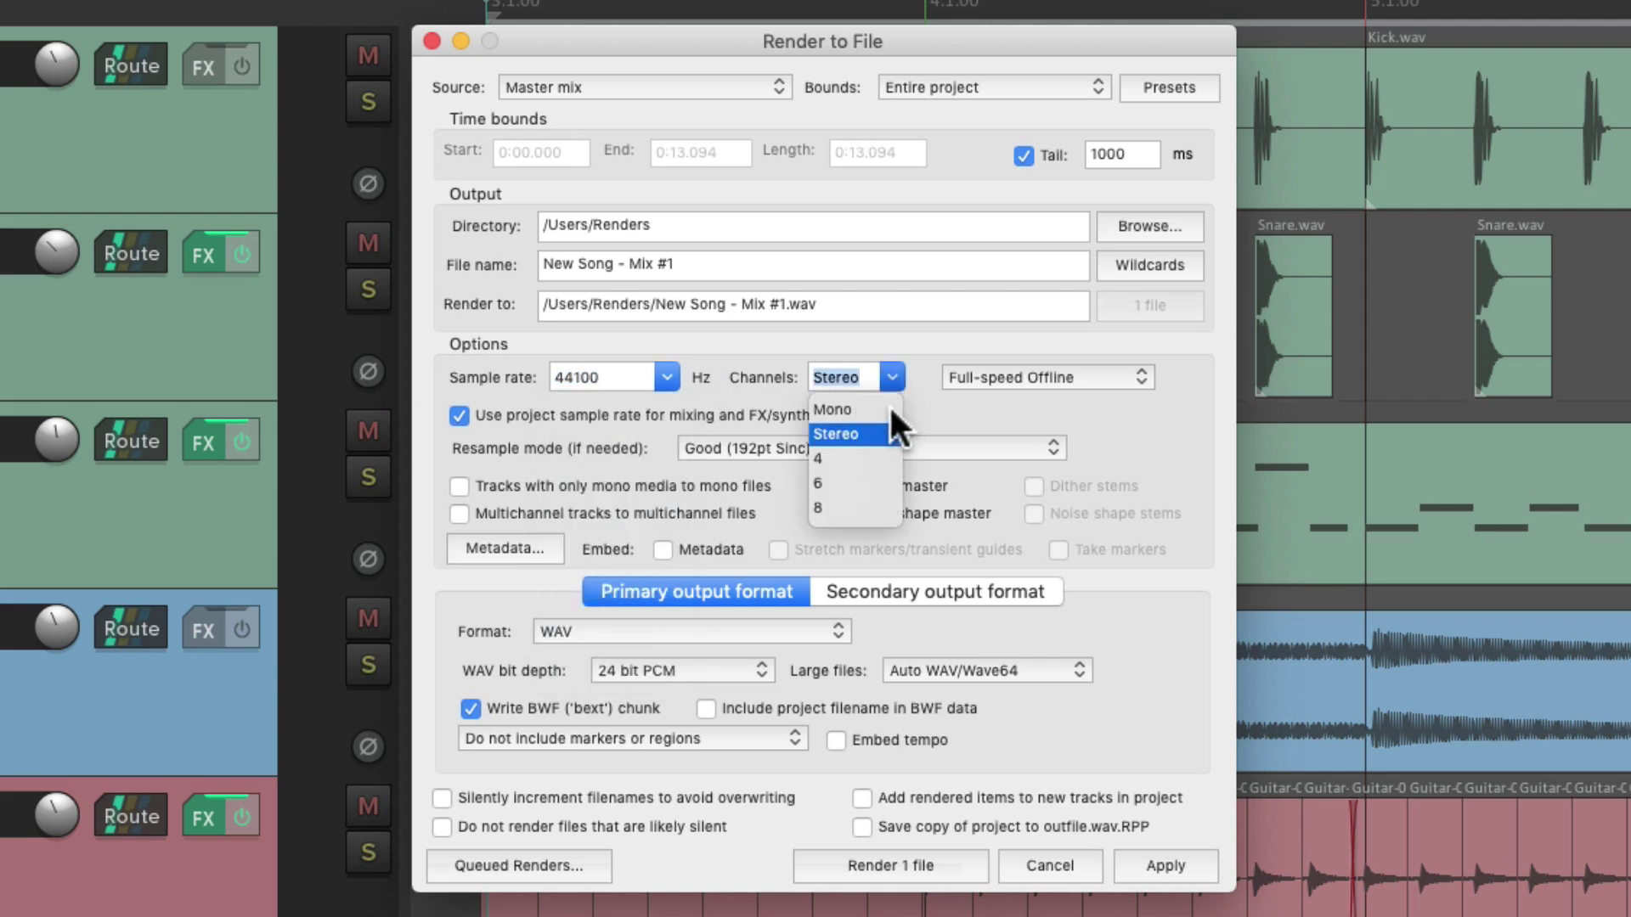
pyautogui.click(957, 398)
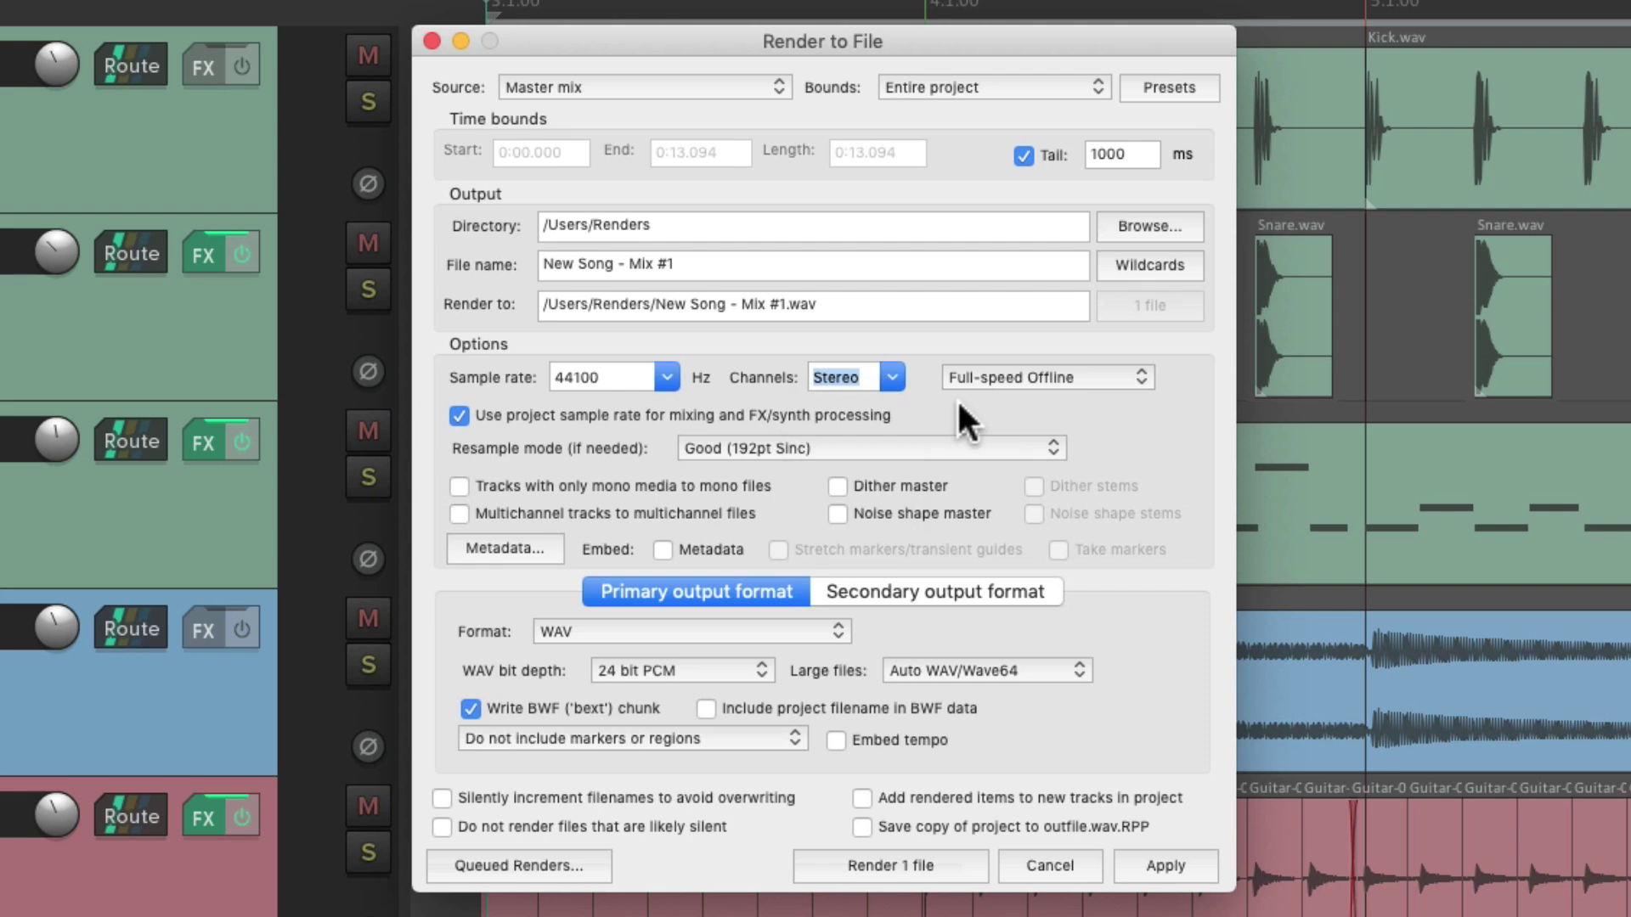
pyautogui.click(1087, 375)
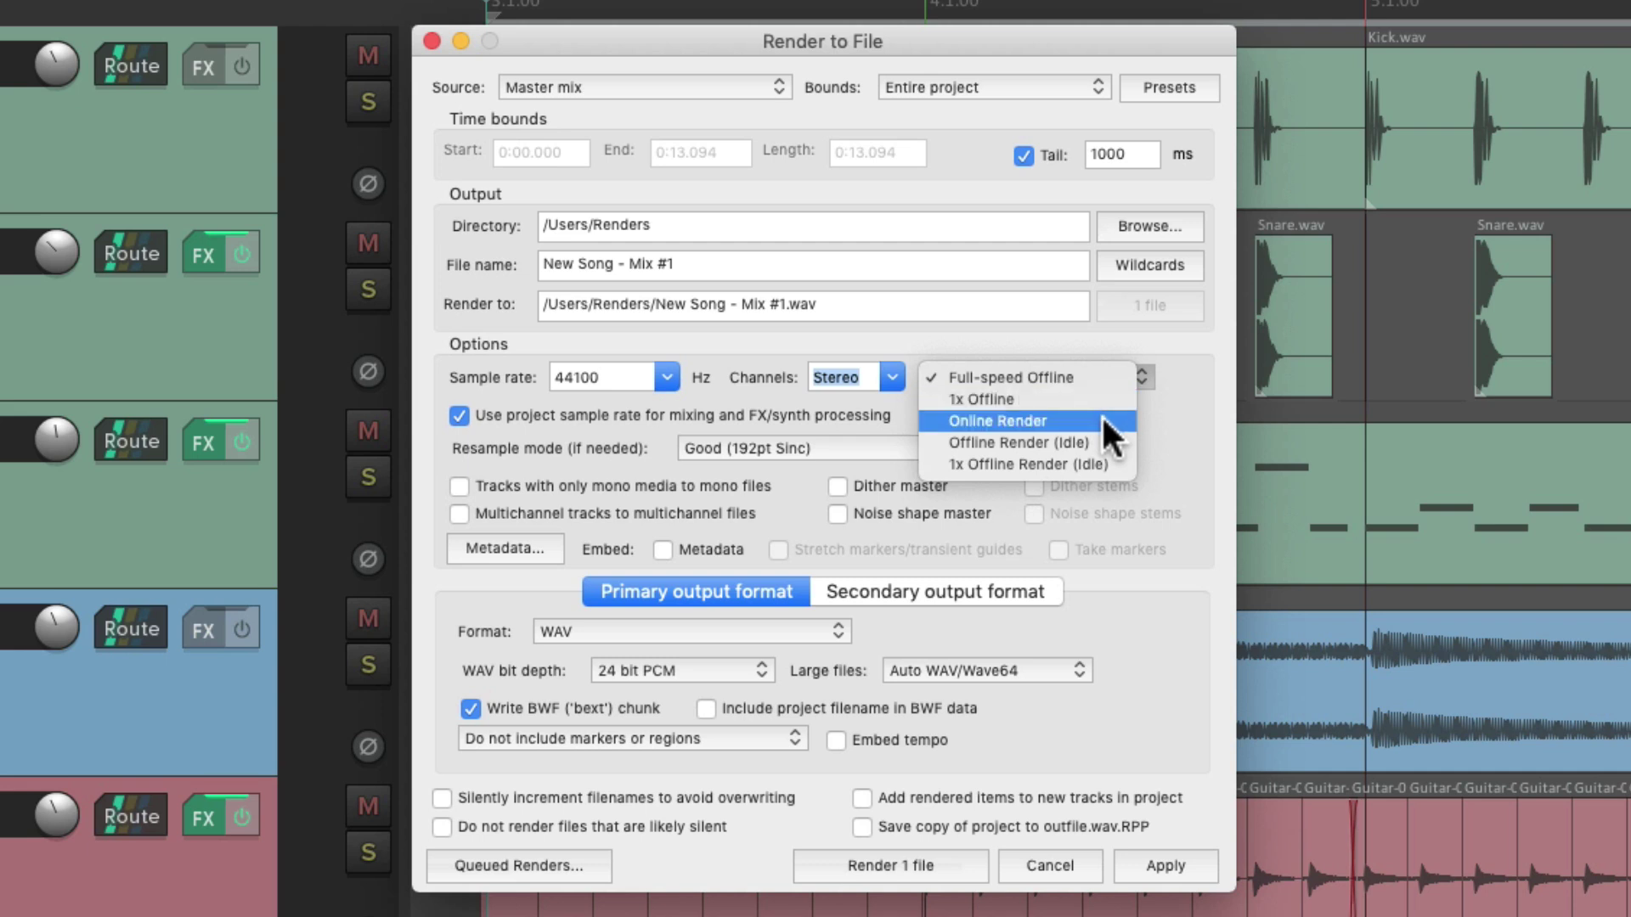
pyautogui.click(1197, 405)
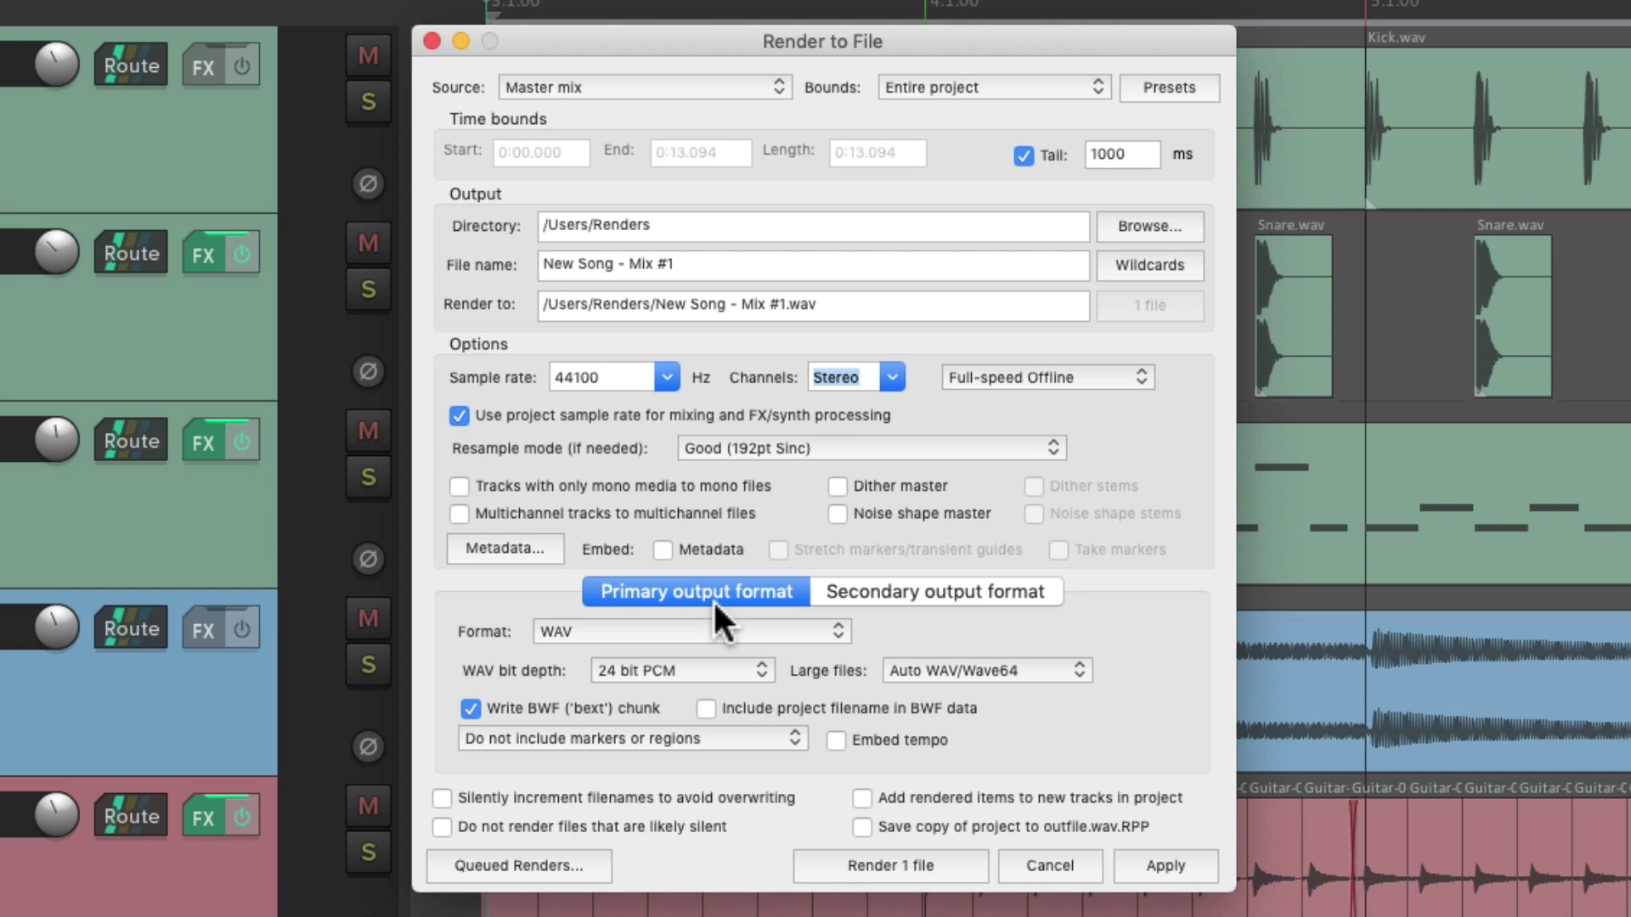
pyautogui.click(677, 631)
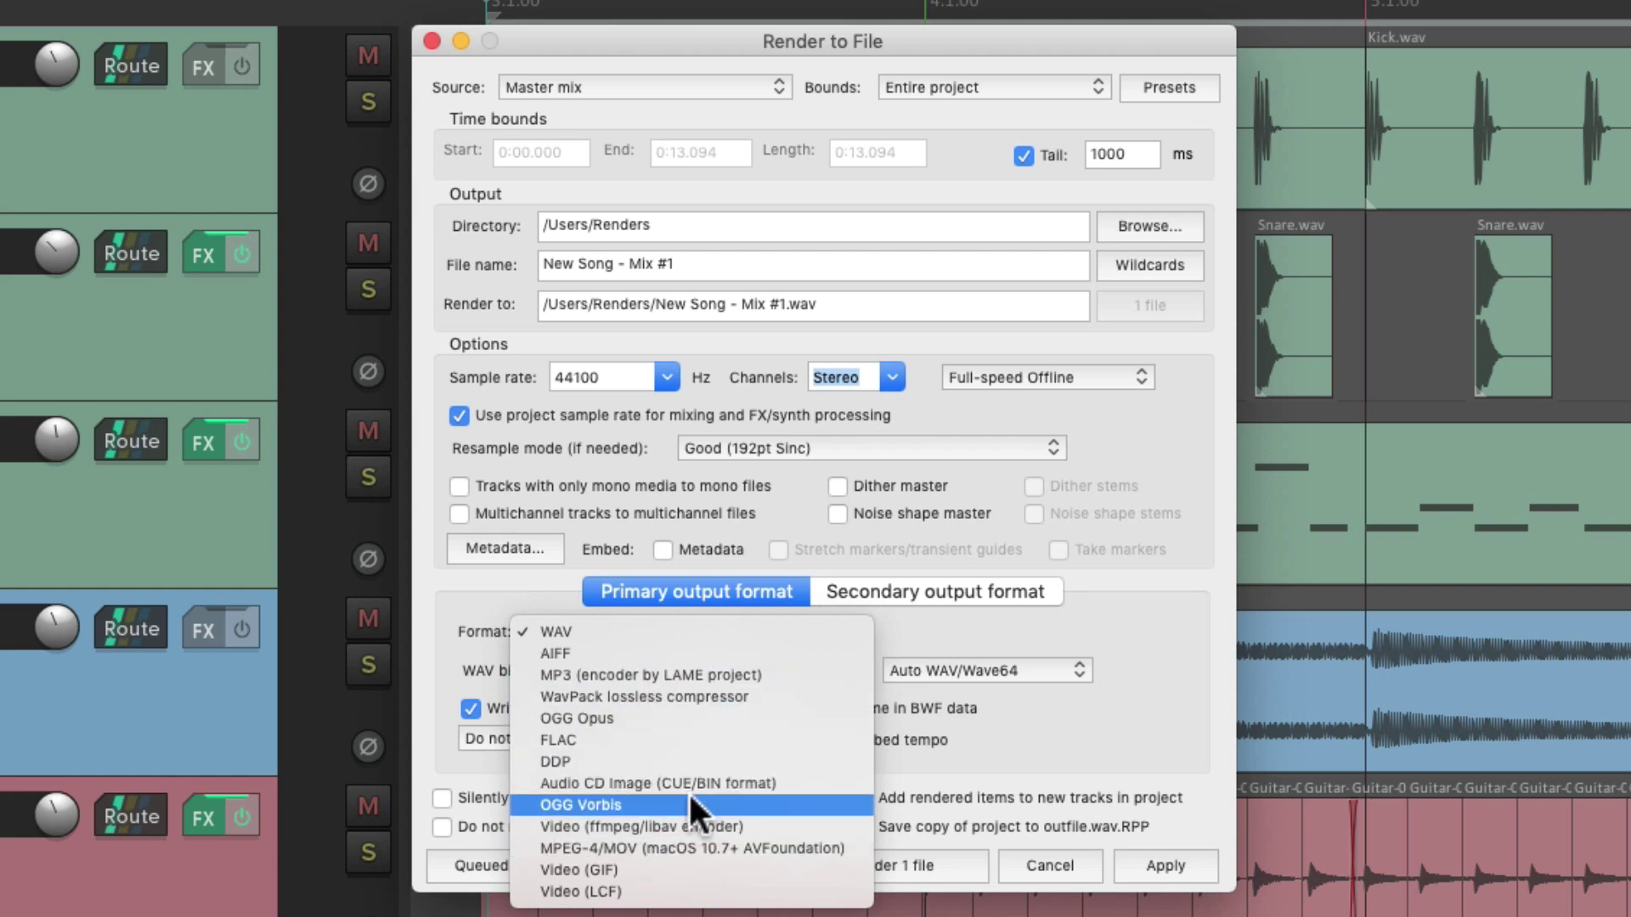
pyautogui.click(729, 513)
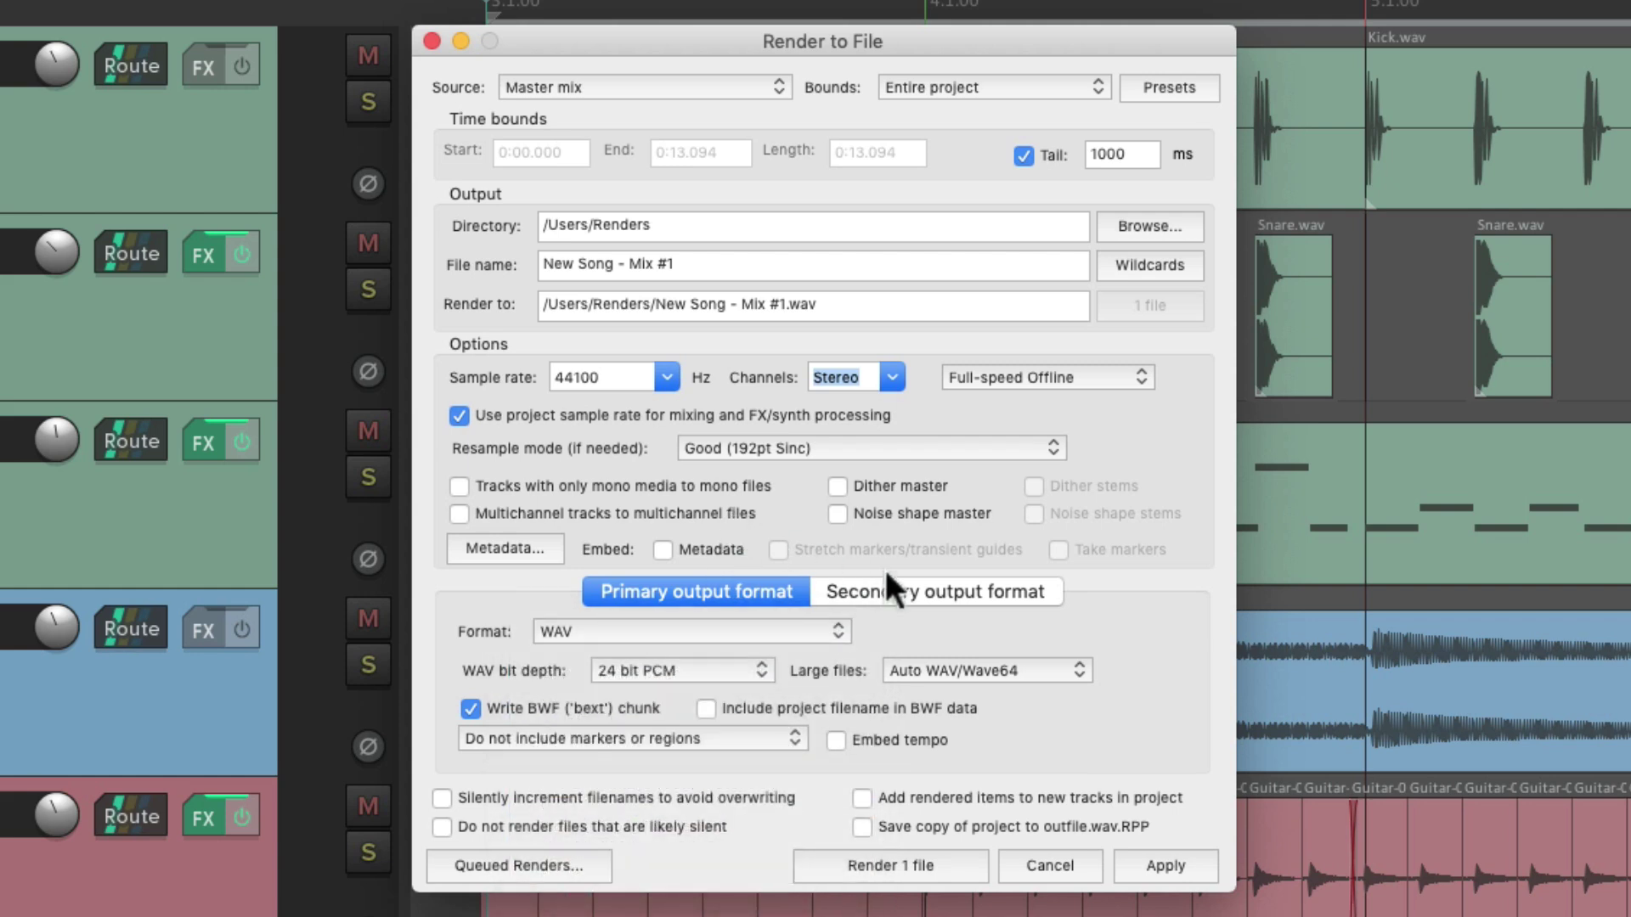
pyautogui.click(958, 593)
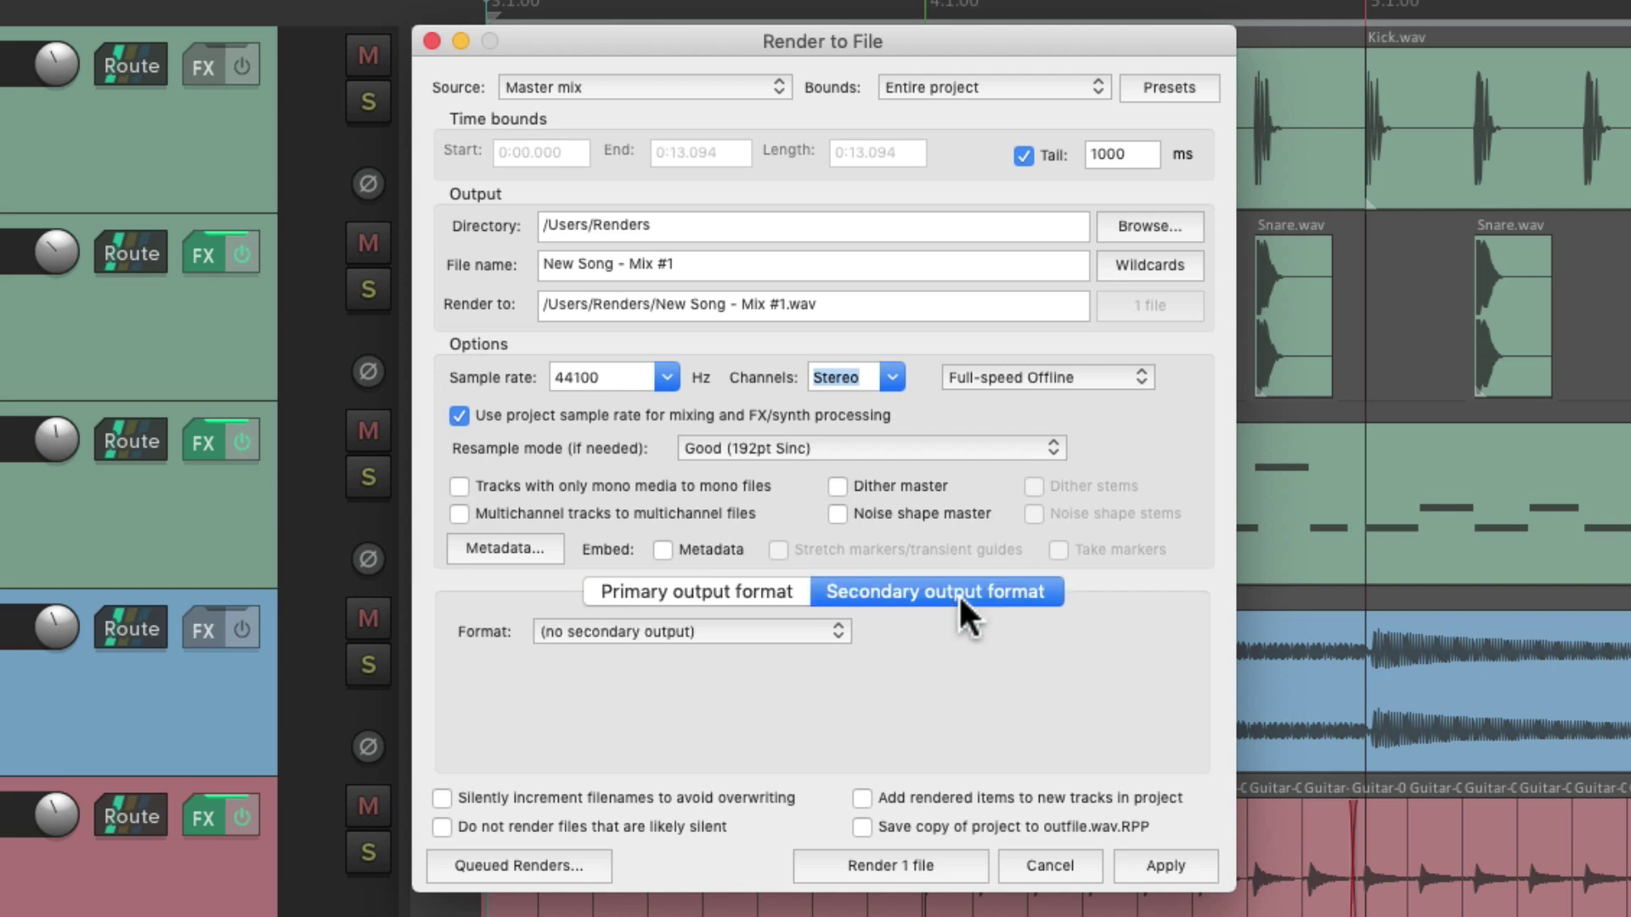
pyautogui.click(731, 629)
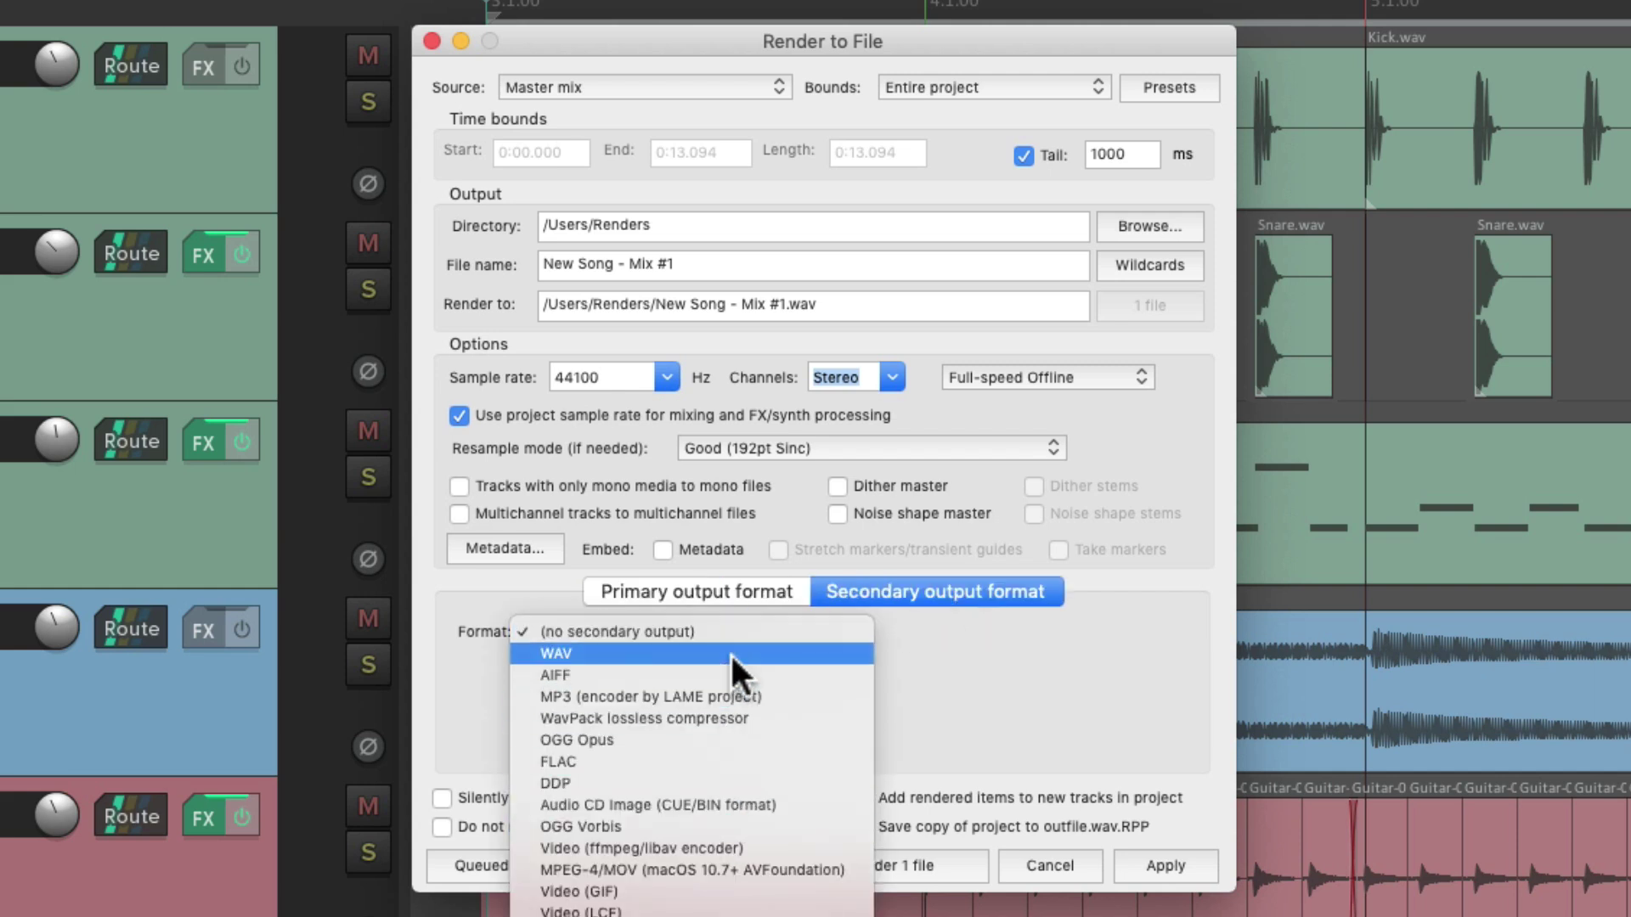
pyautogui.click(984, 625)
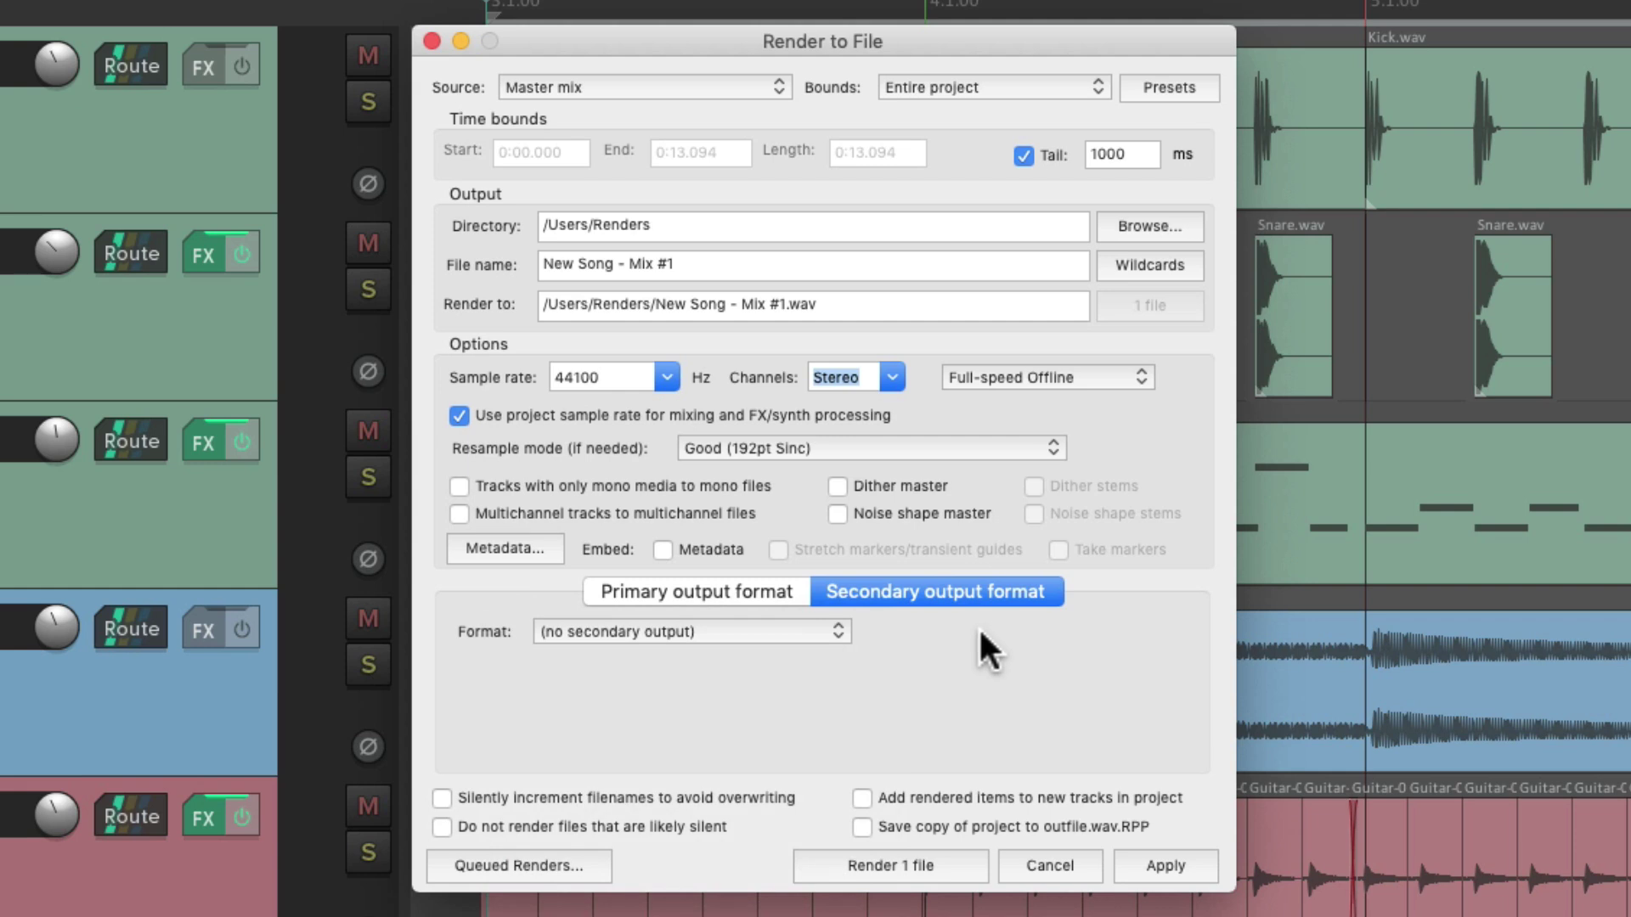
pyautogui.click(775, 593)
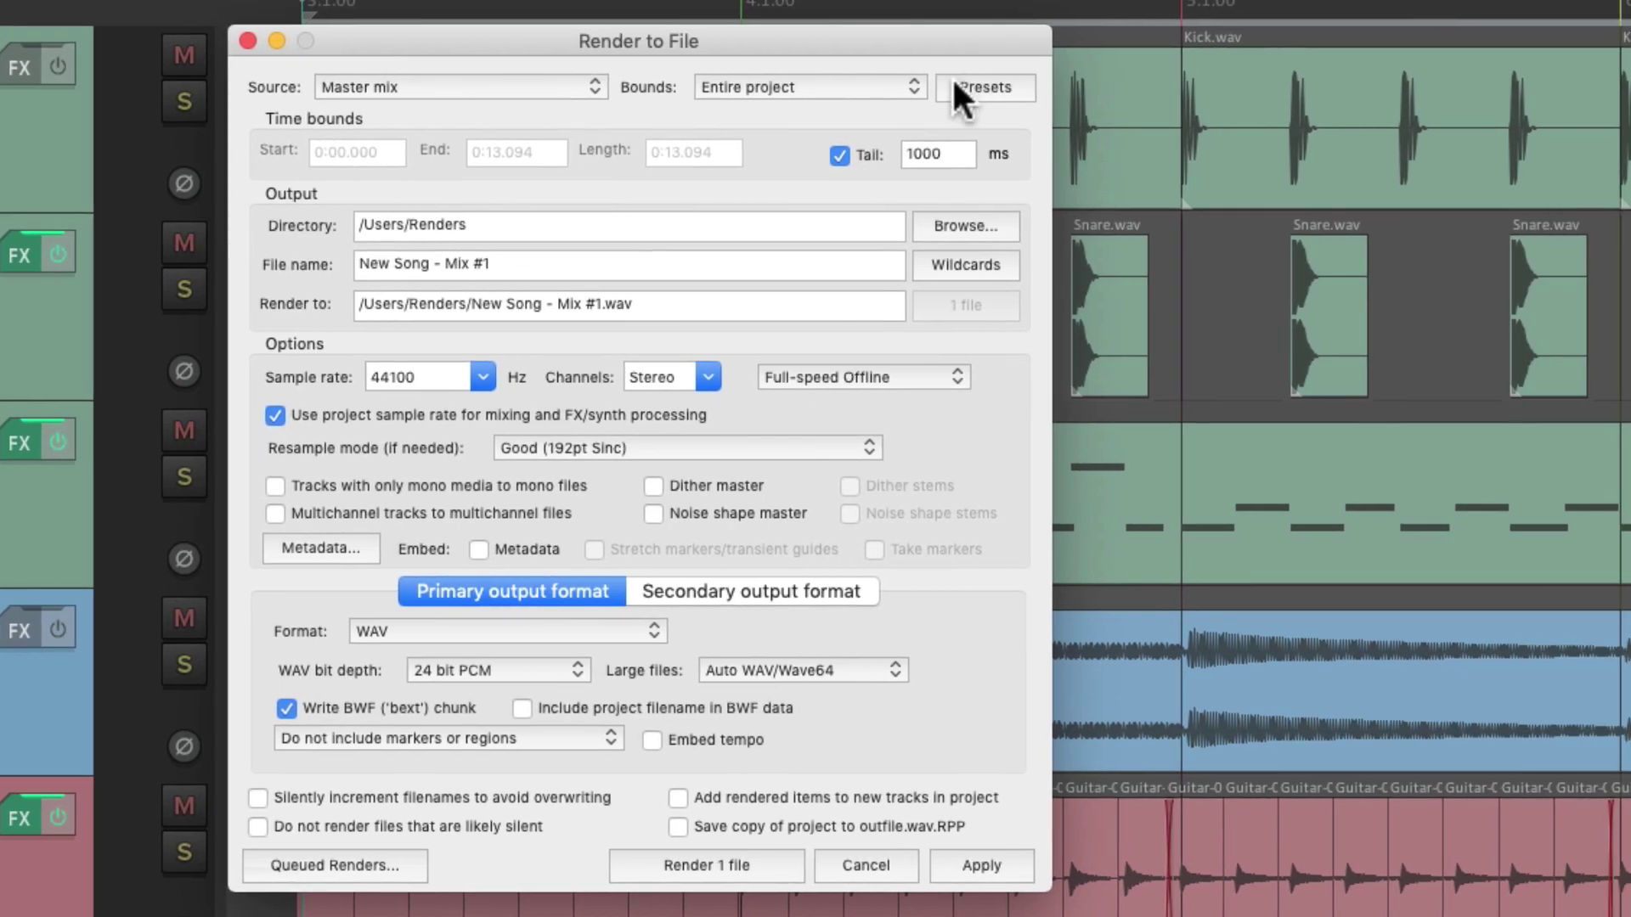
# Save the full render settings under Presets > All settings as 'Master Mix - Wav 24bit'
pyautogui.click(1140, 85)
pyautogui.moveTo(949, 206)
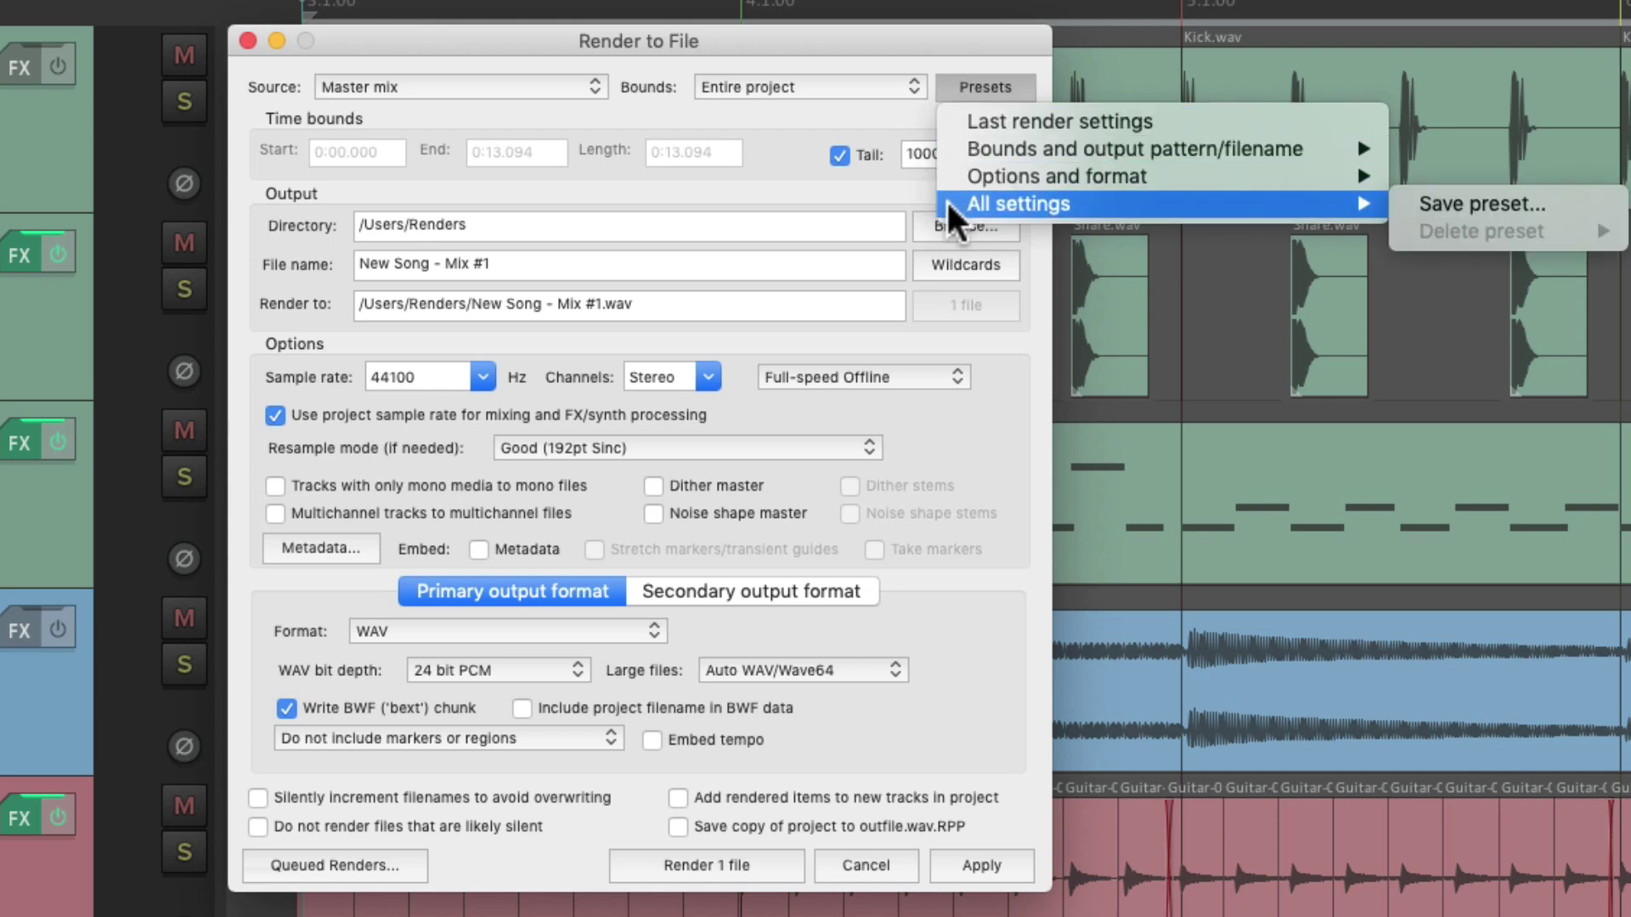
pyautogui.click(1403, 210)
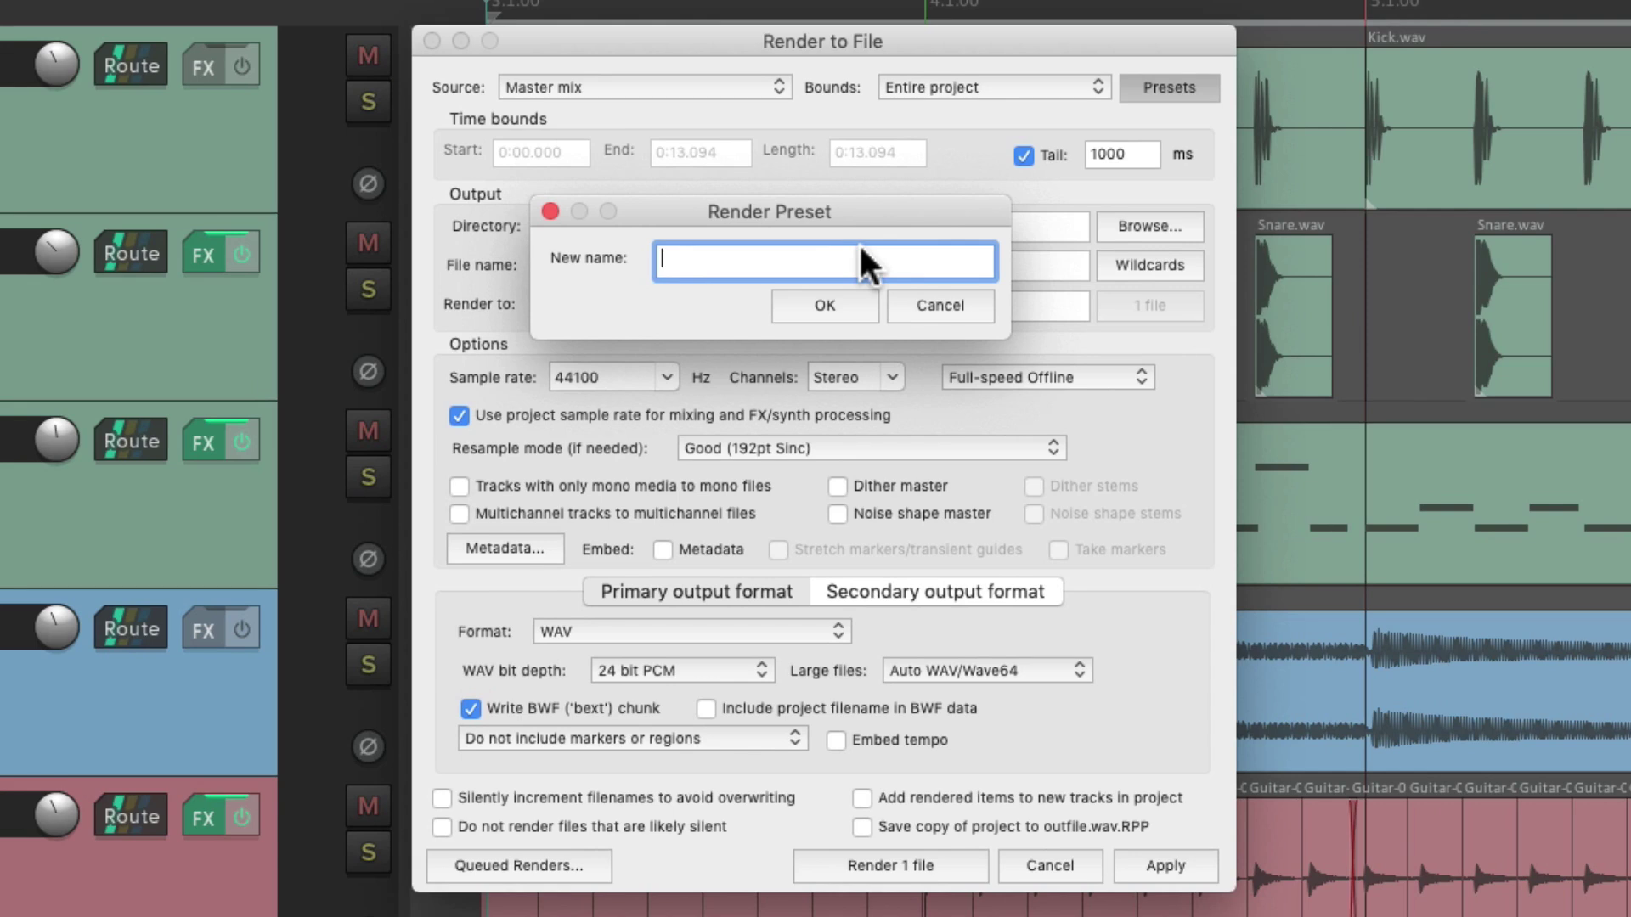
pyautogui.write('Master Mix - Wav 24bit')
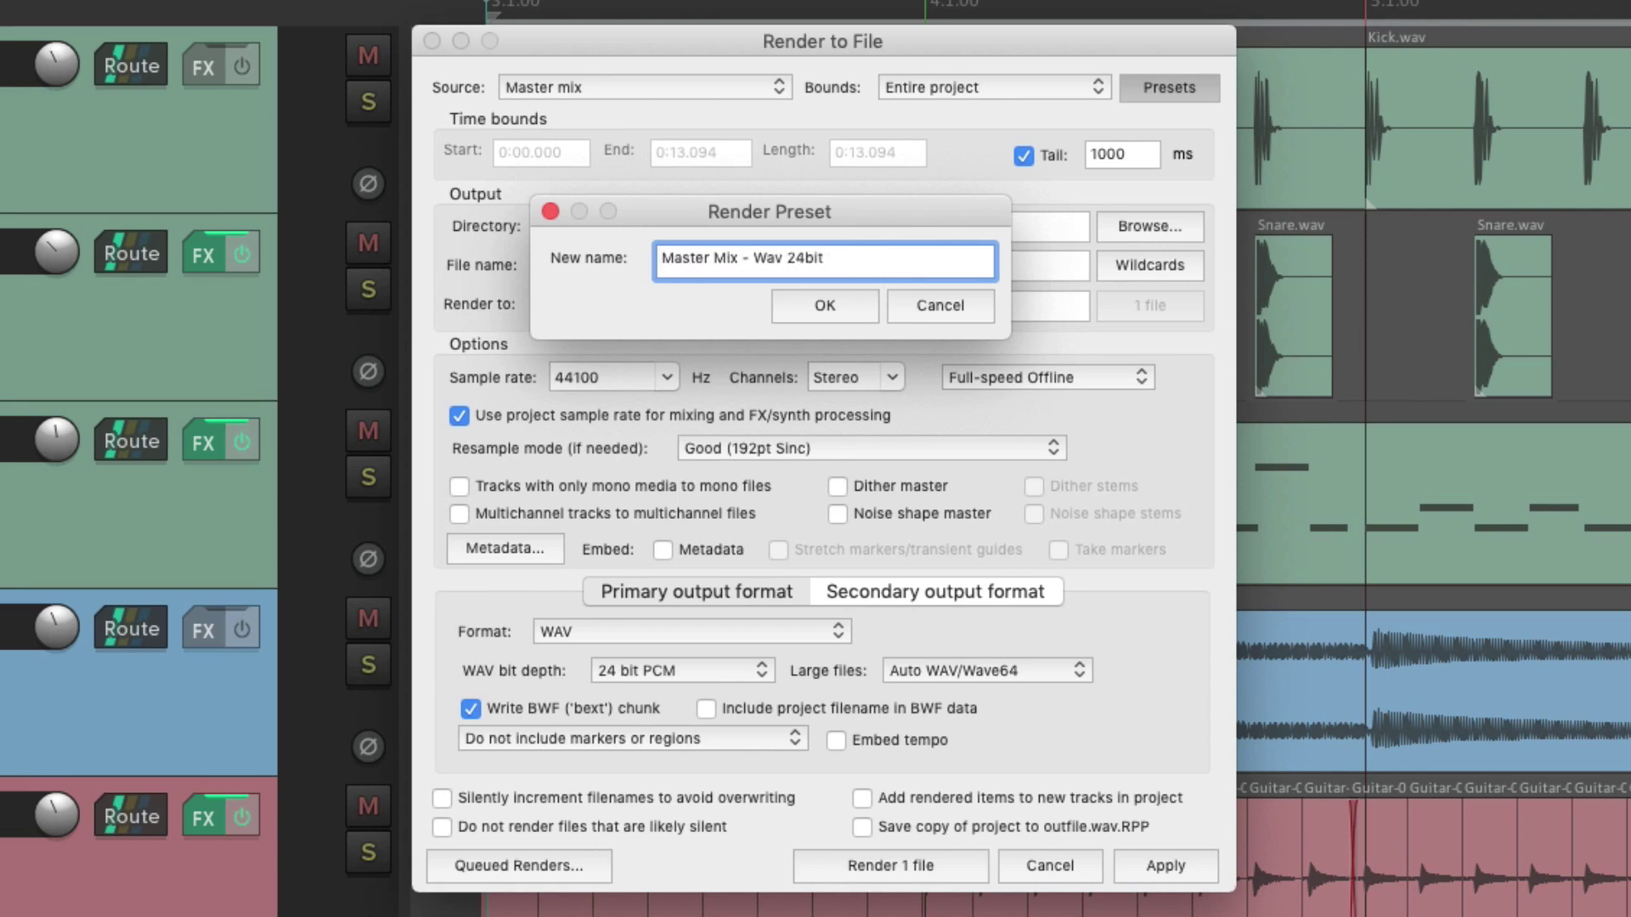
pyautogui.press('Return')
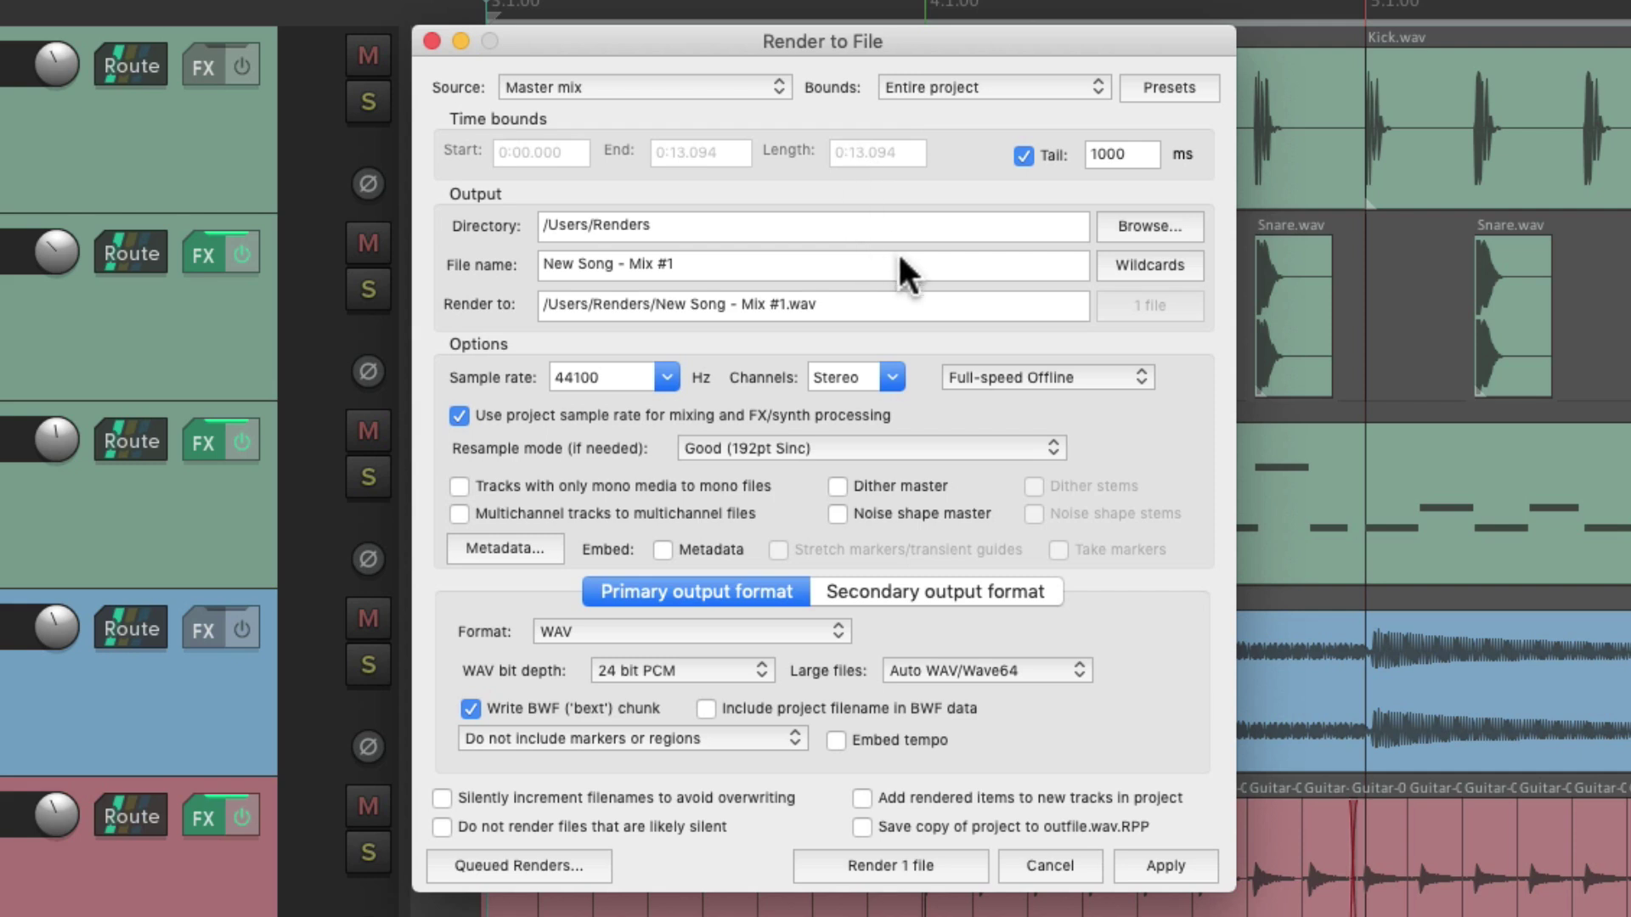
pyautogui.click(705, 85)
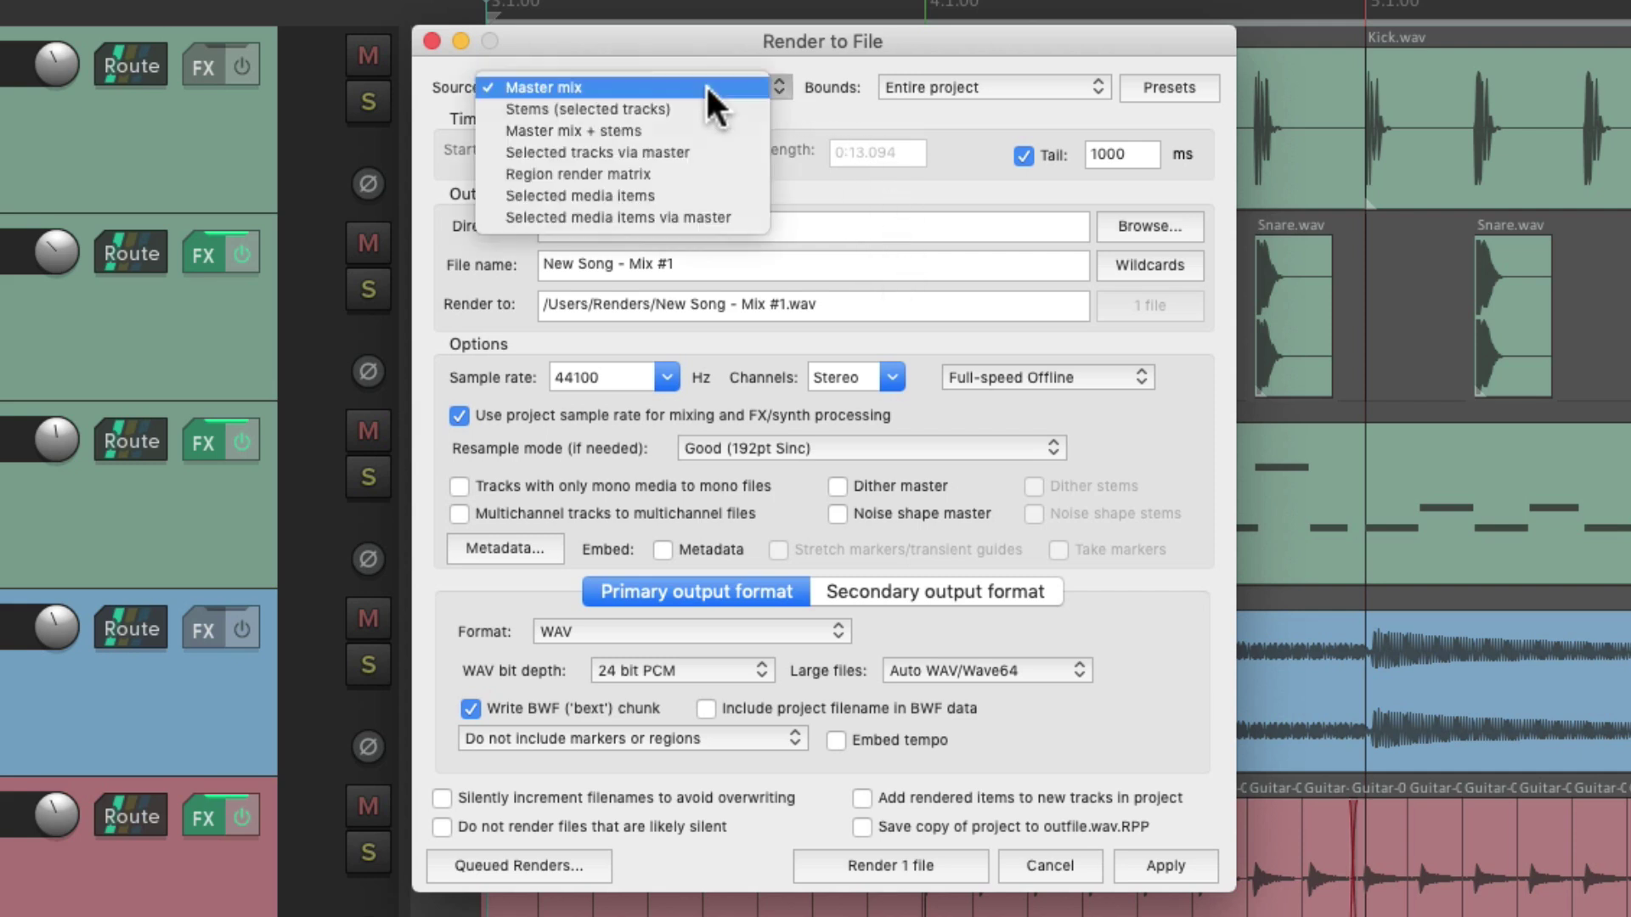
# Switch the source to Region render matrix and set the file name to $project - $region
pyautogui.click(698, 168)
pyautogui.click(749, 262)
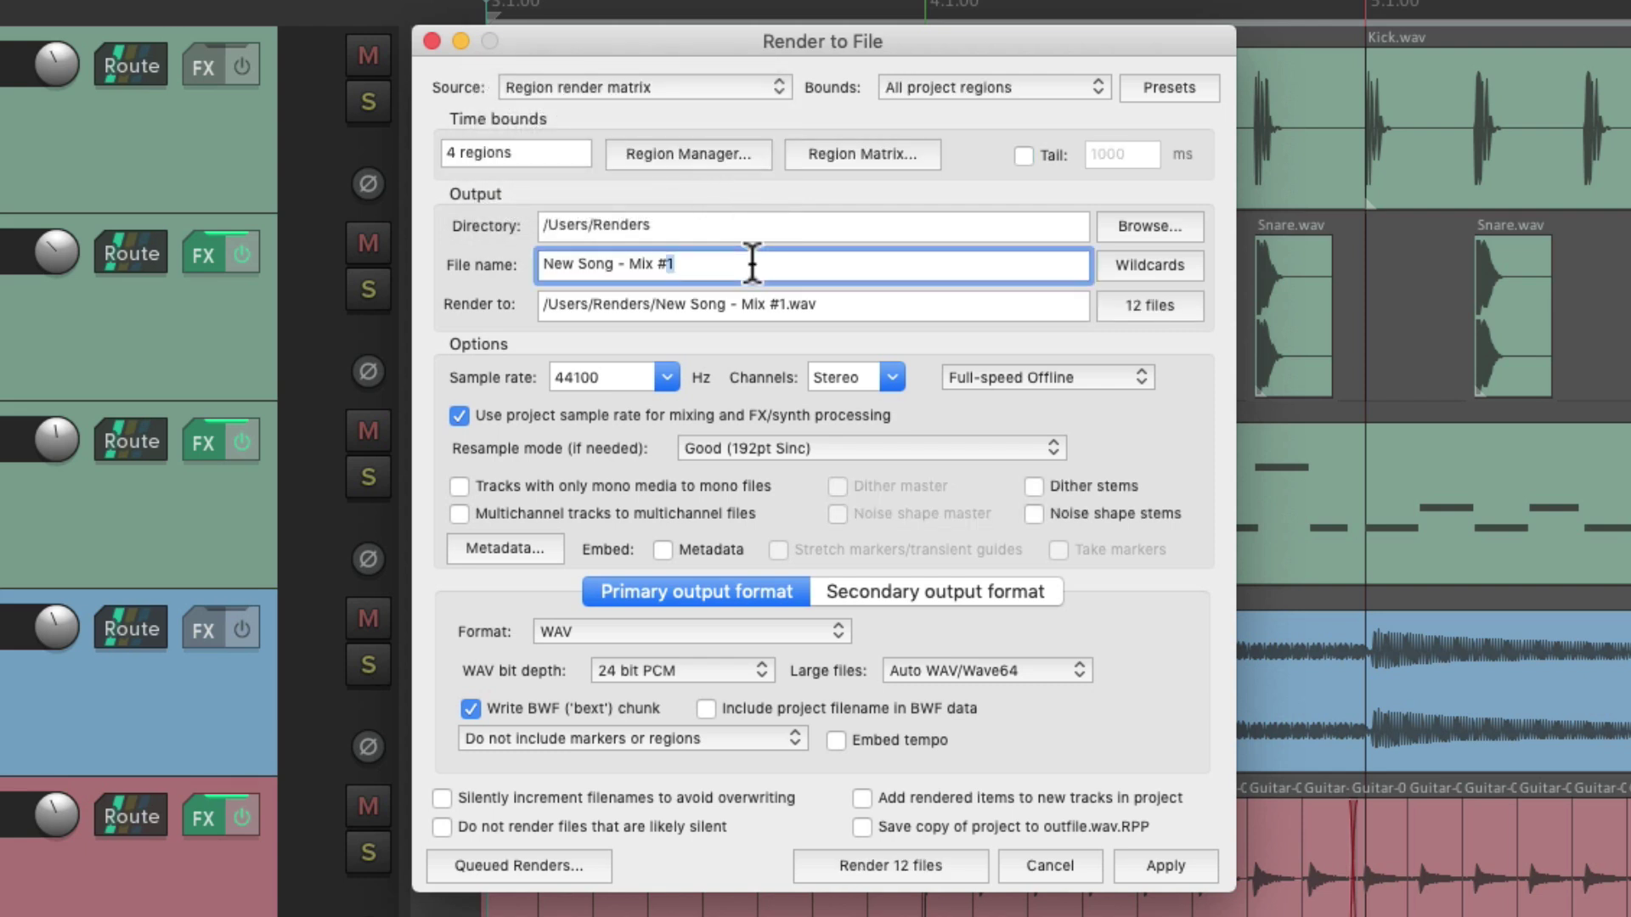
pyautogui.press('BackSpace')
pyautogui.click(1108, 265)
pyautogui.moveTo(1121, 299)
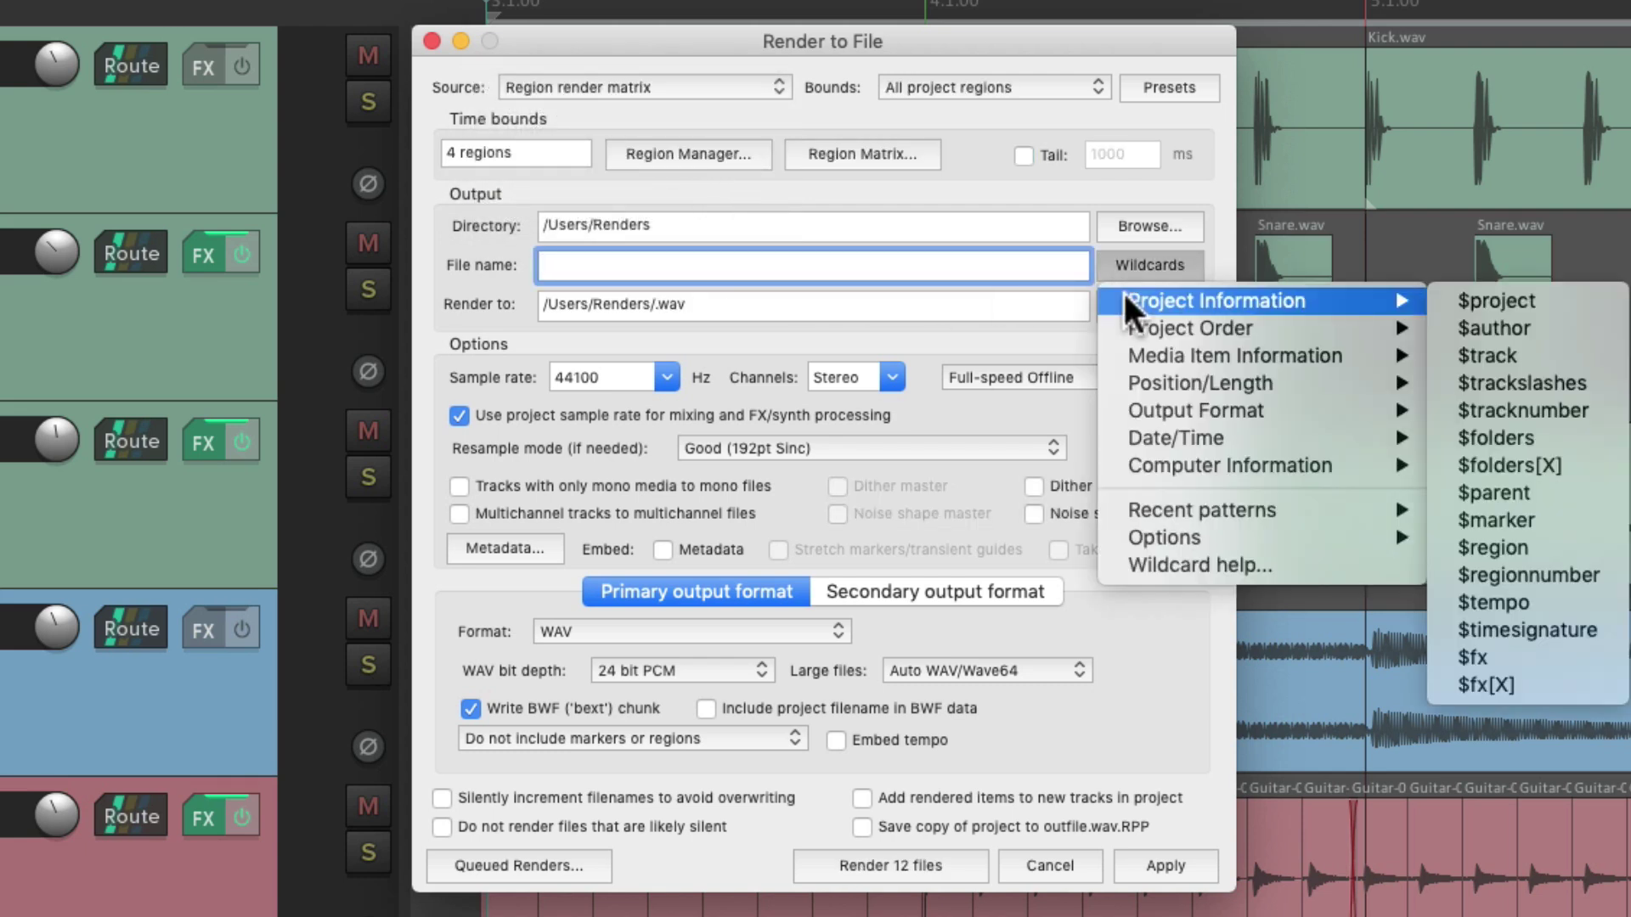
pyautogui.click(1583, 548)
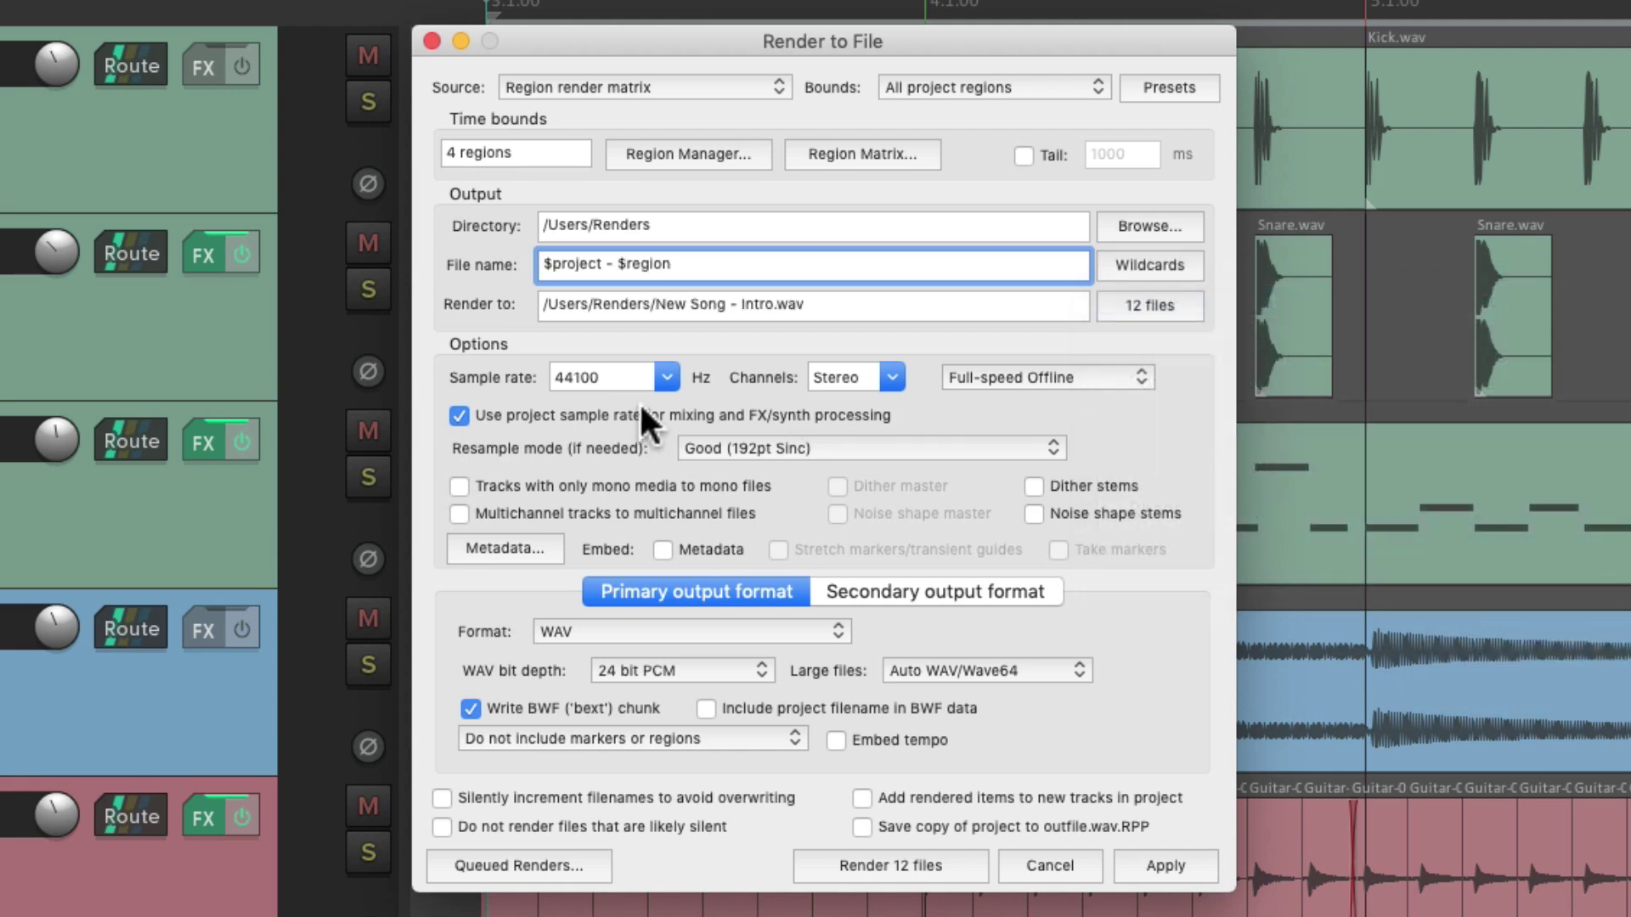
pyautogui.click(667, 377)
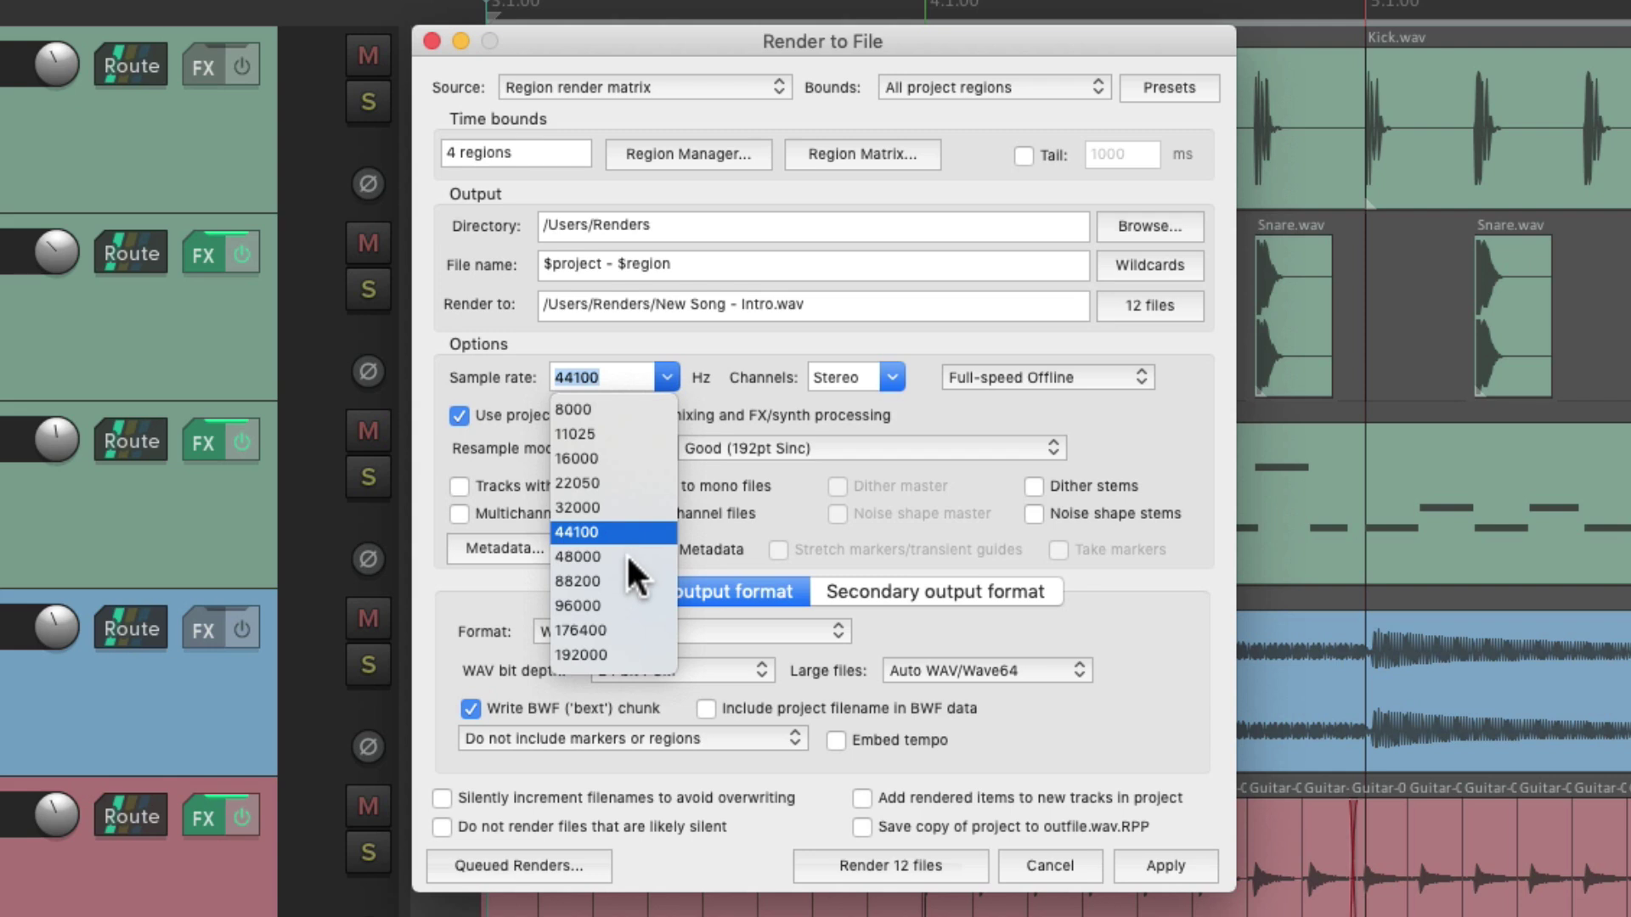
# Set 48000 Hz, Mono, Online Render, Extreme HQ resampling, and multichannel-to-multichannel files
pyautogui.click(625, 553)
pyautogui.click(890, 376)
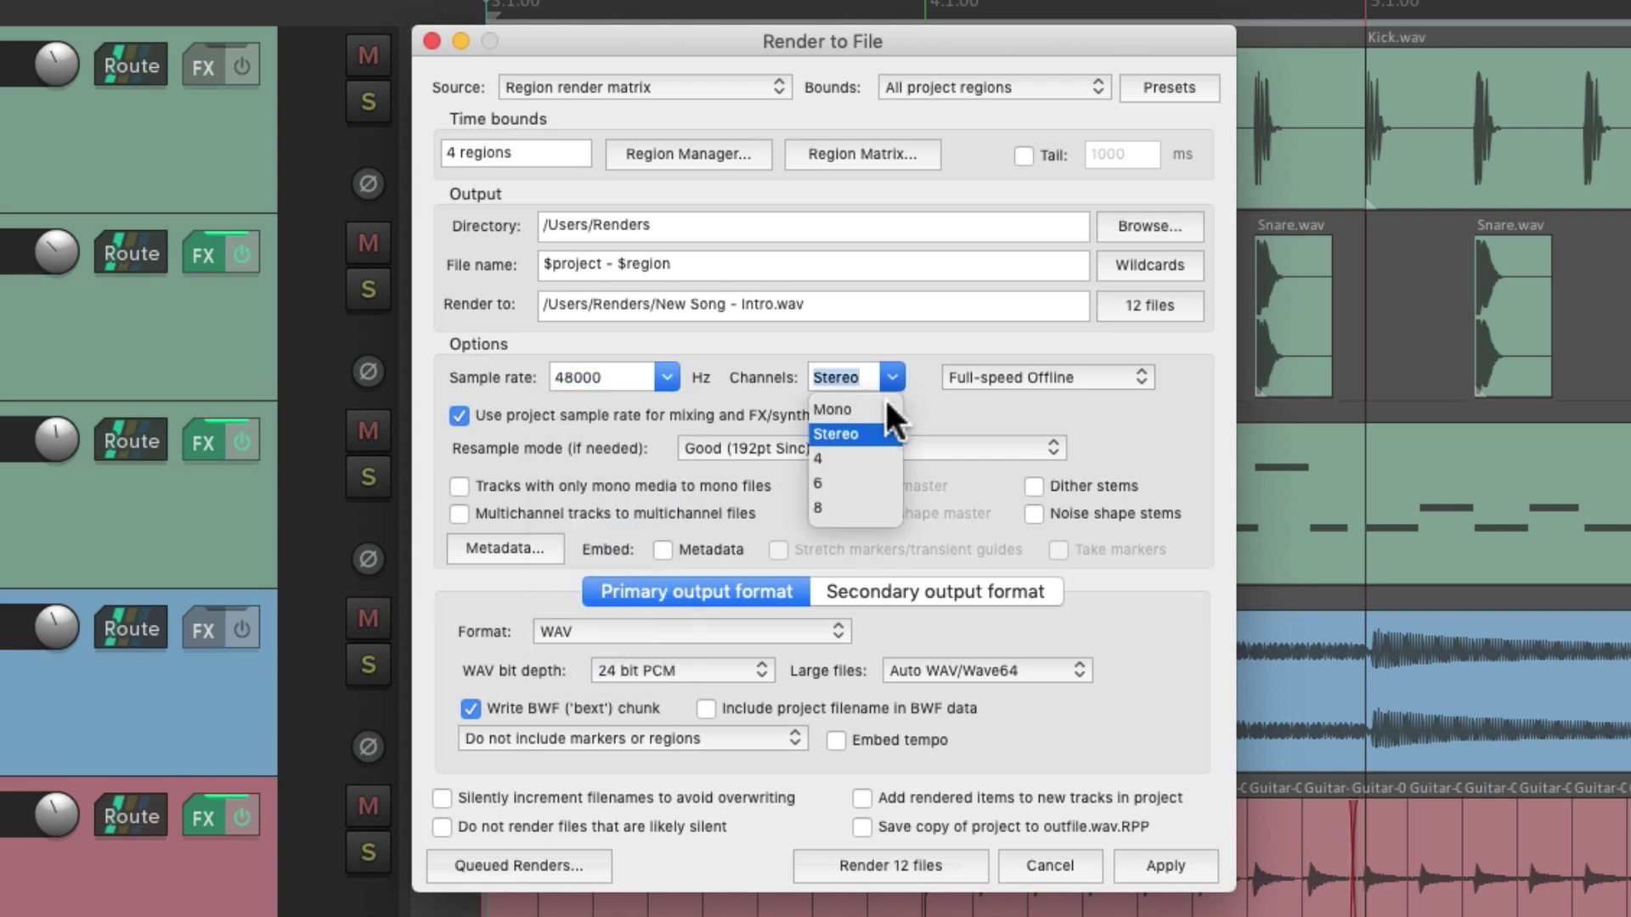
pyautogui.click(882, 410)
pyautogui.click(1058, 386)
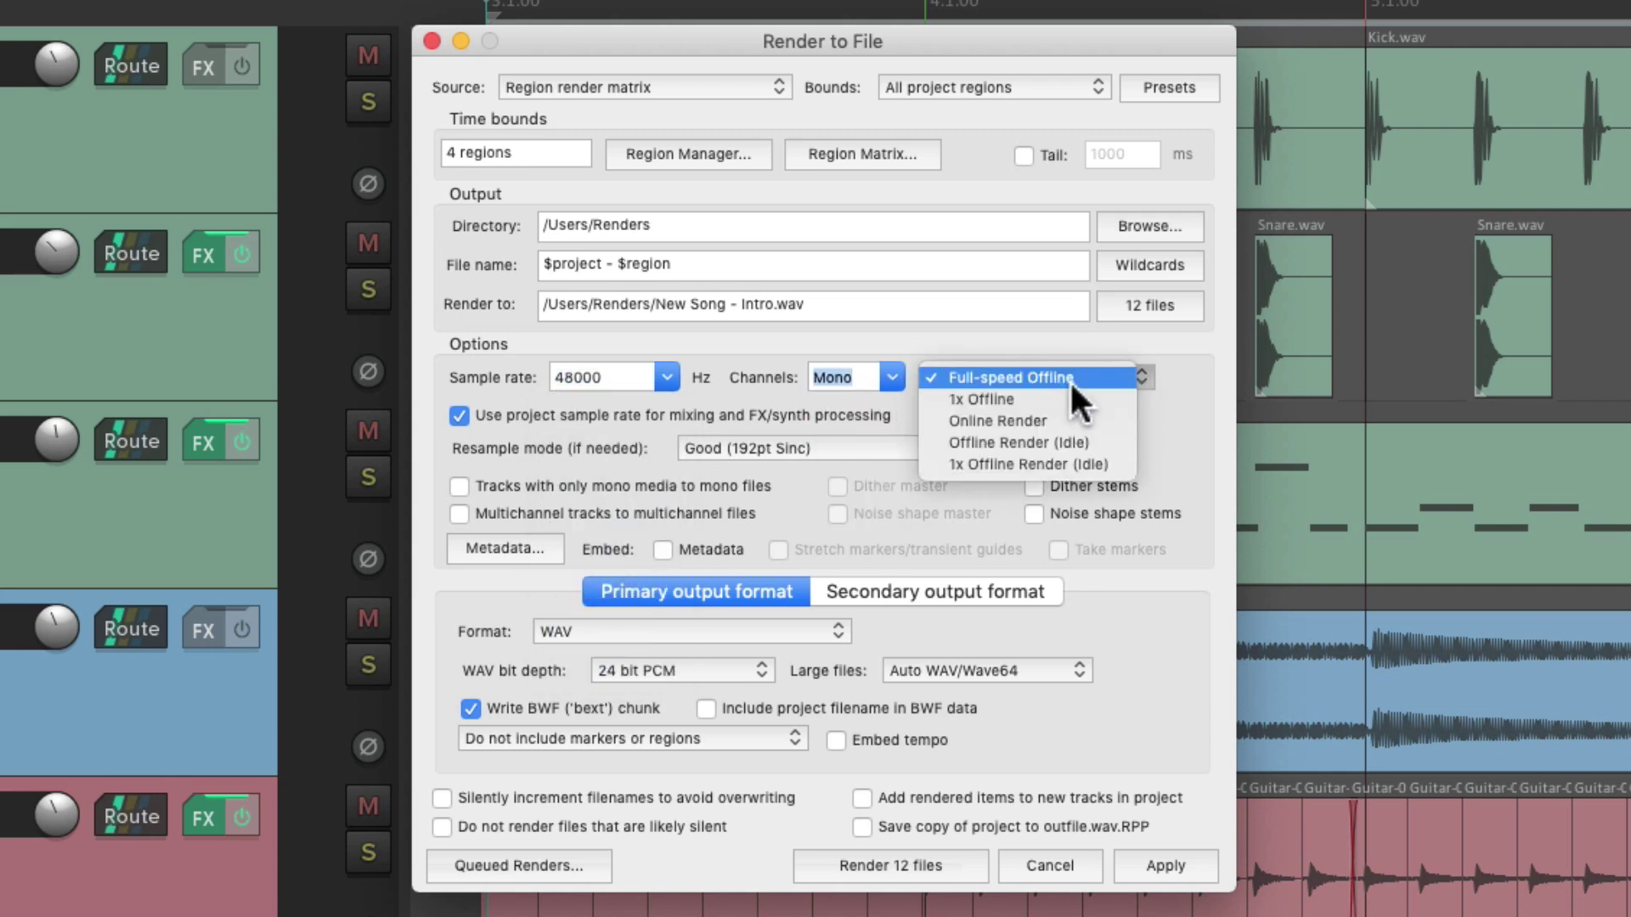
pyautogui.click(1101, 424)
pyautogui.click(921, 449)
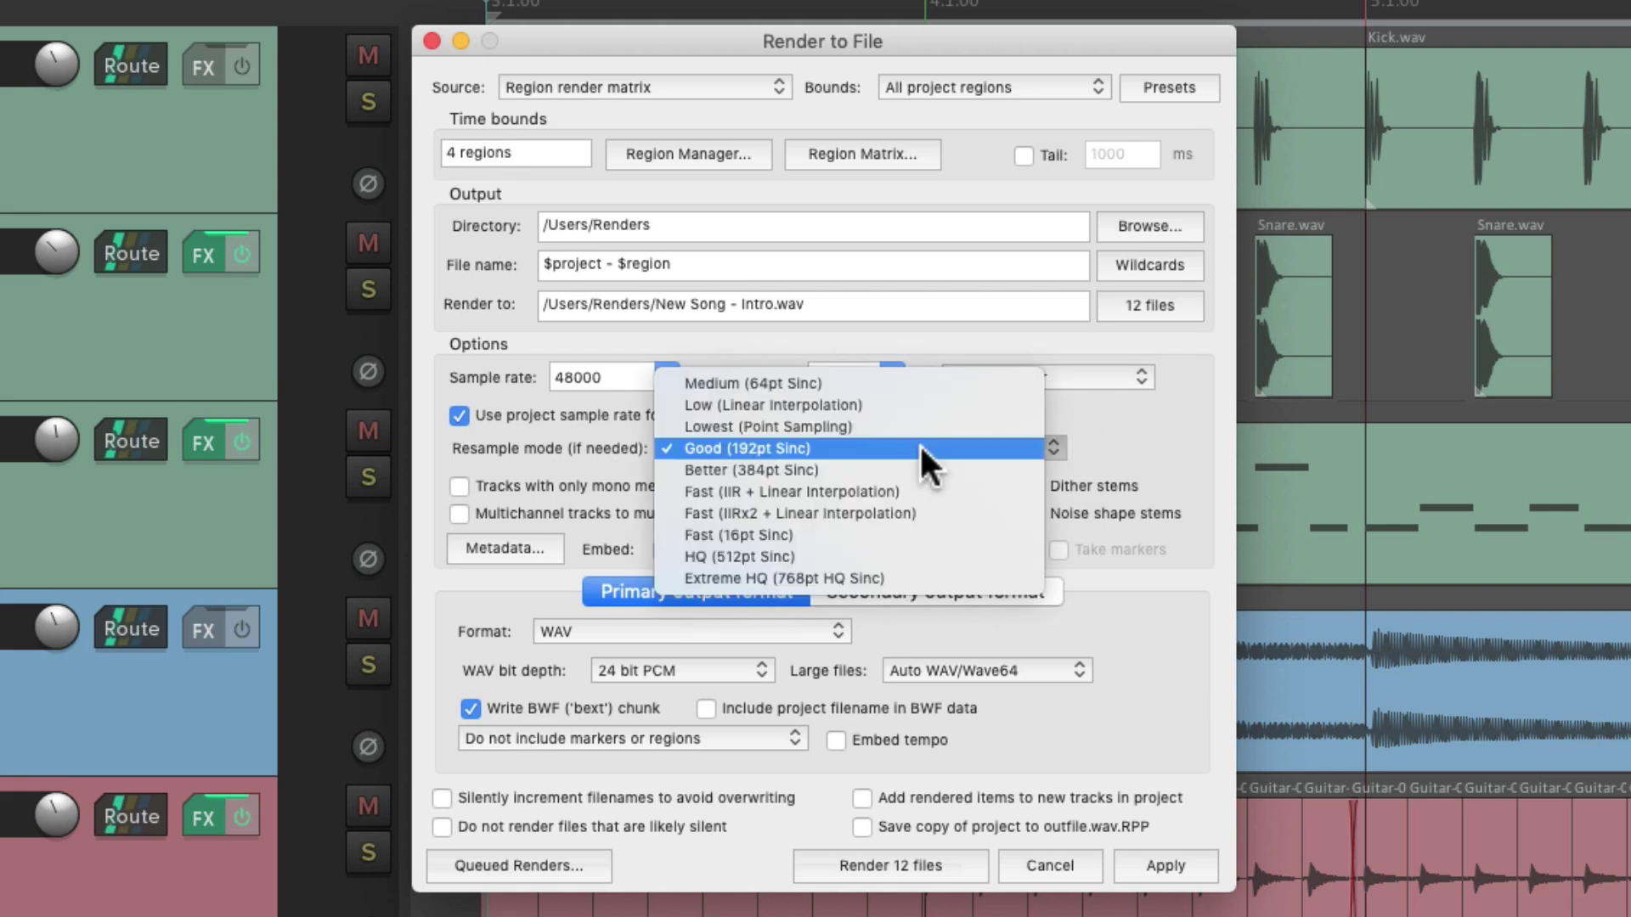
pyautogui.click(941, 578)
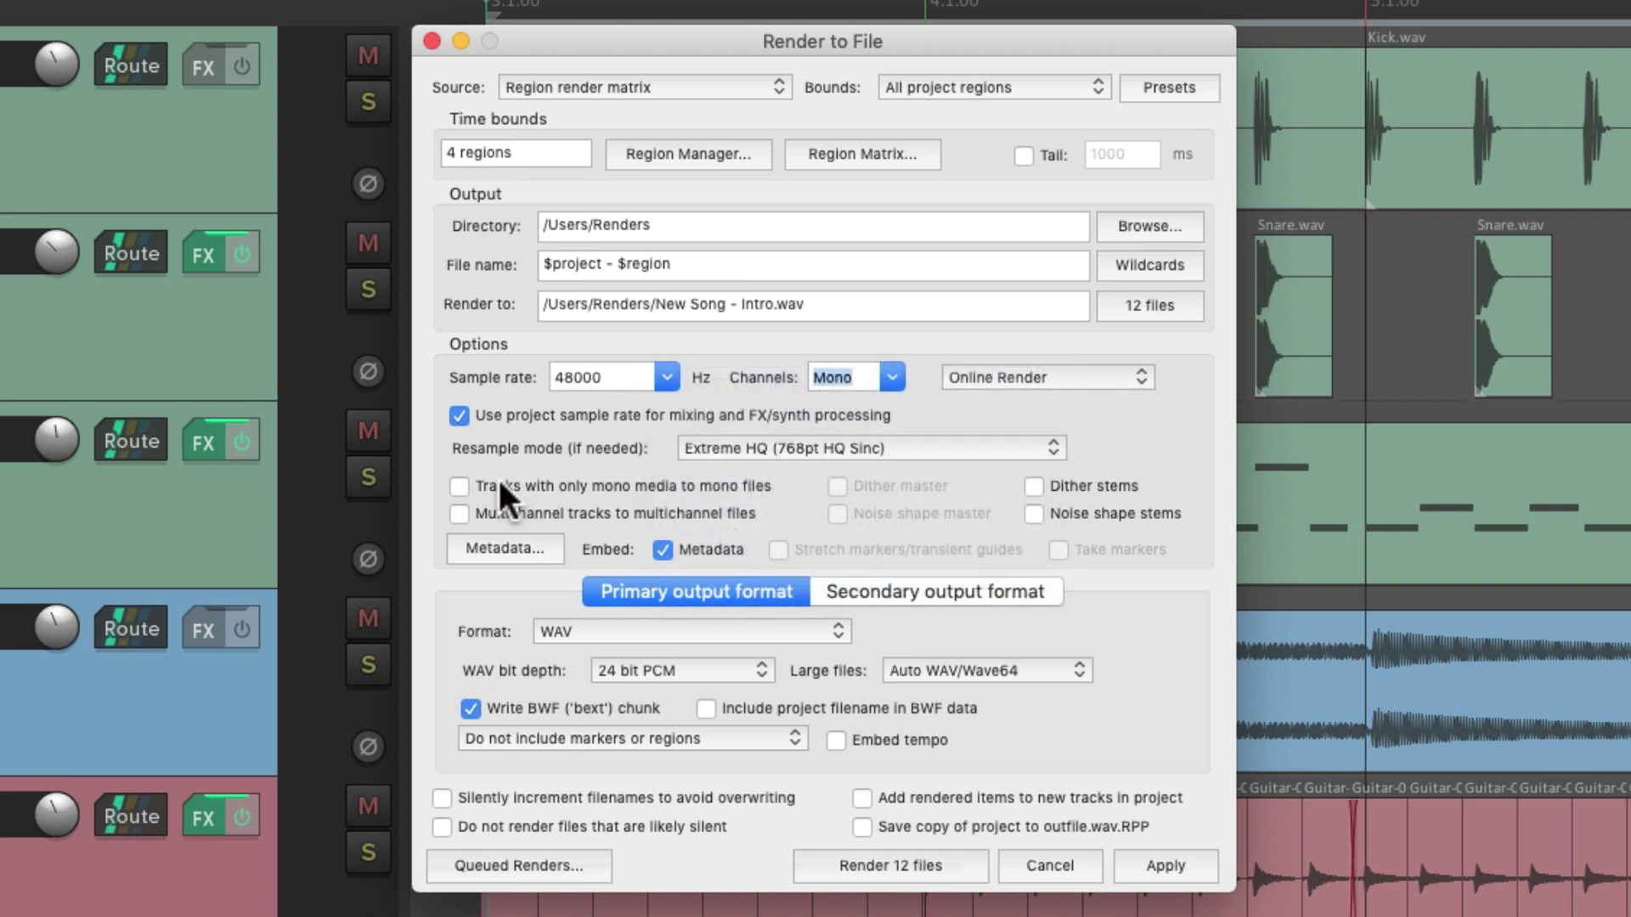
pyautogui.click(458, 508)
# Make AIFF the primary output format and add MP3 as the secondary format
pyautogui.click(715, 631)
pyautogui.click(741, 656)
pyautogui.click(930, 591)
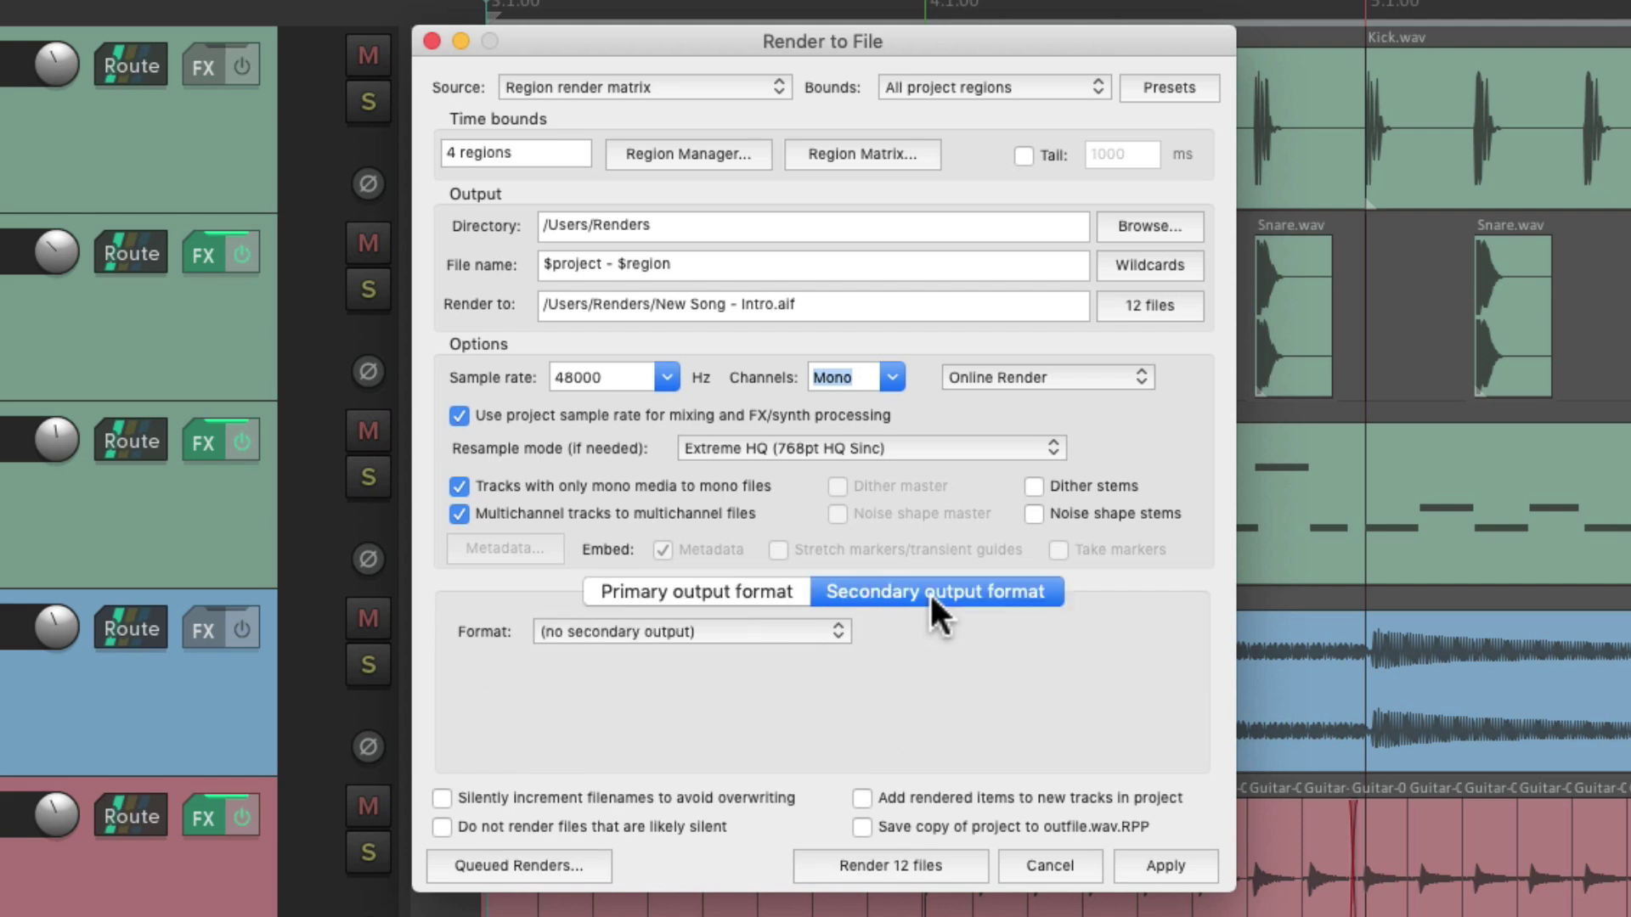
pyautogui.click(802, 627)
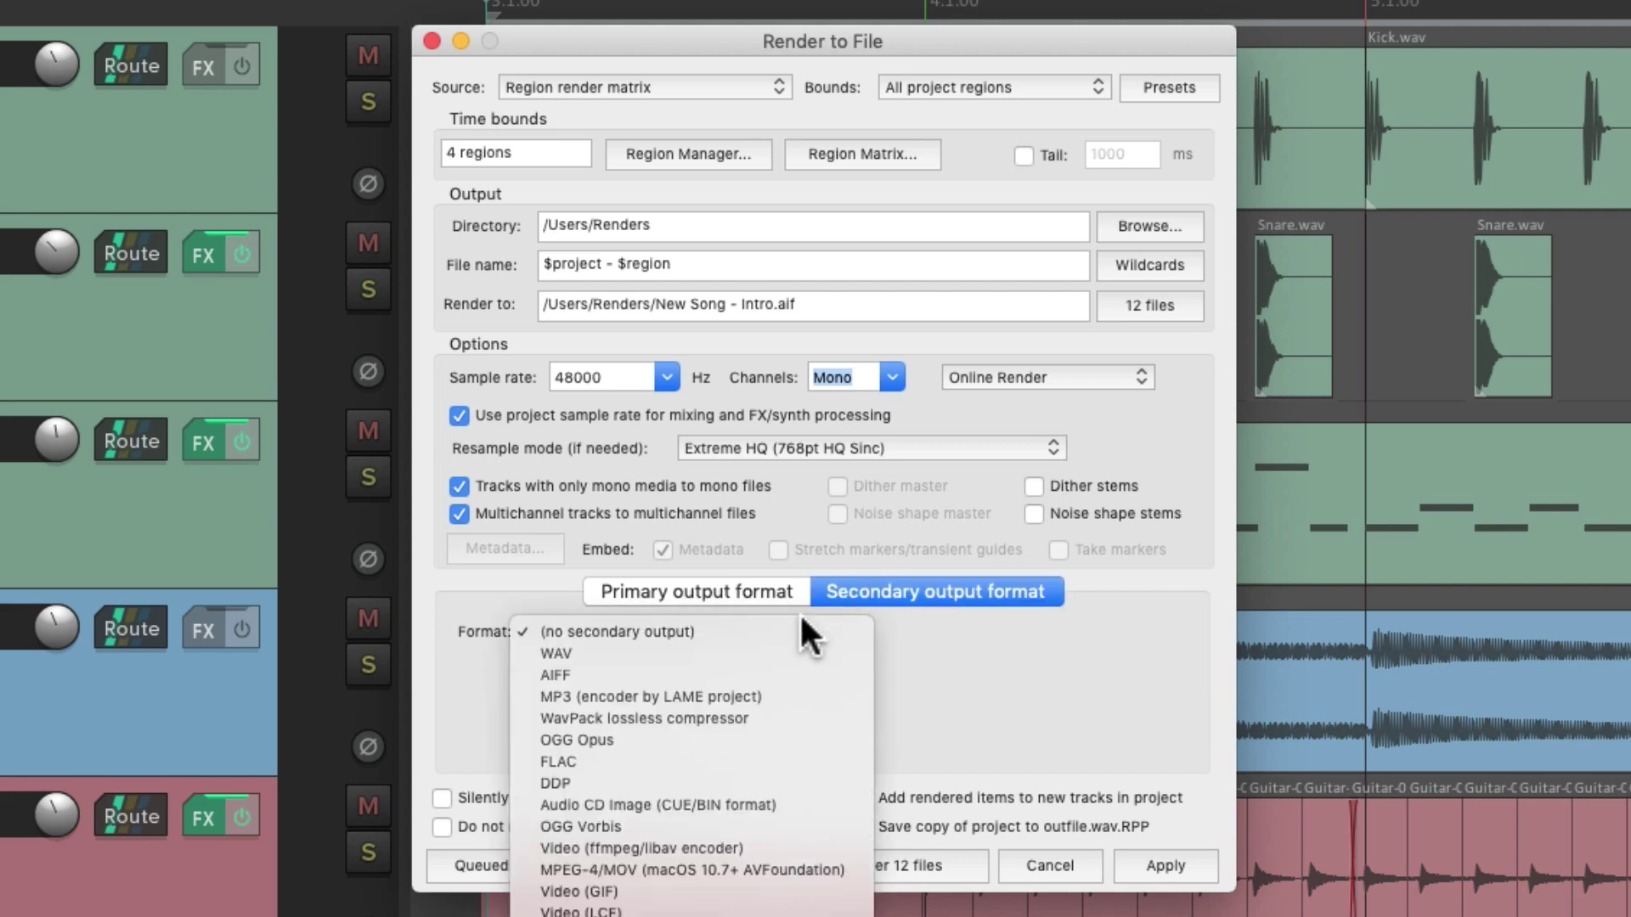
pyautogui.click(793, 697)
pyautogui.click(746, 590)
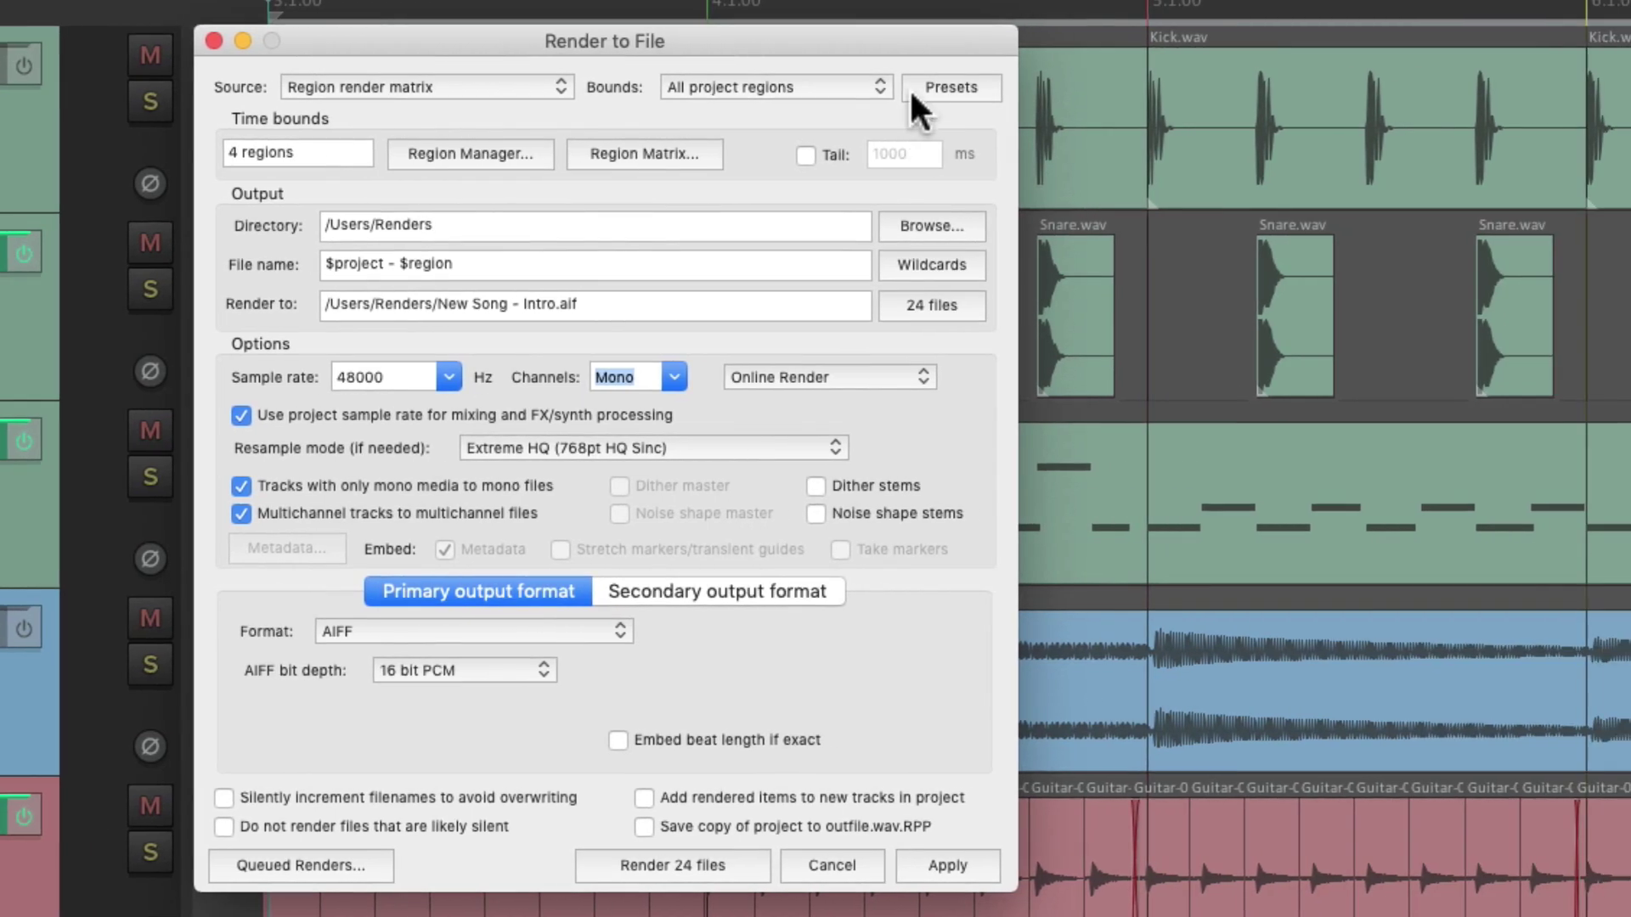
# Load the 'Master Mix - Wav 24bit' preset from Presets > All settings
pyautogui.click(1129, 87)
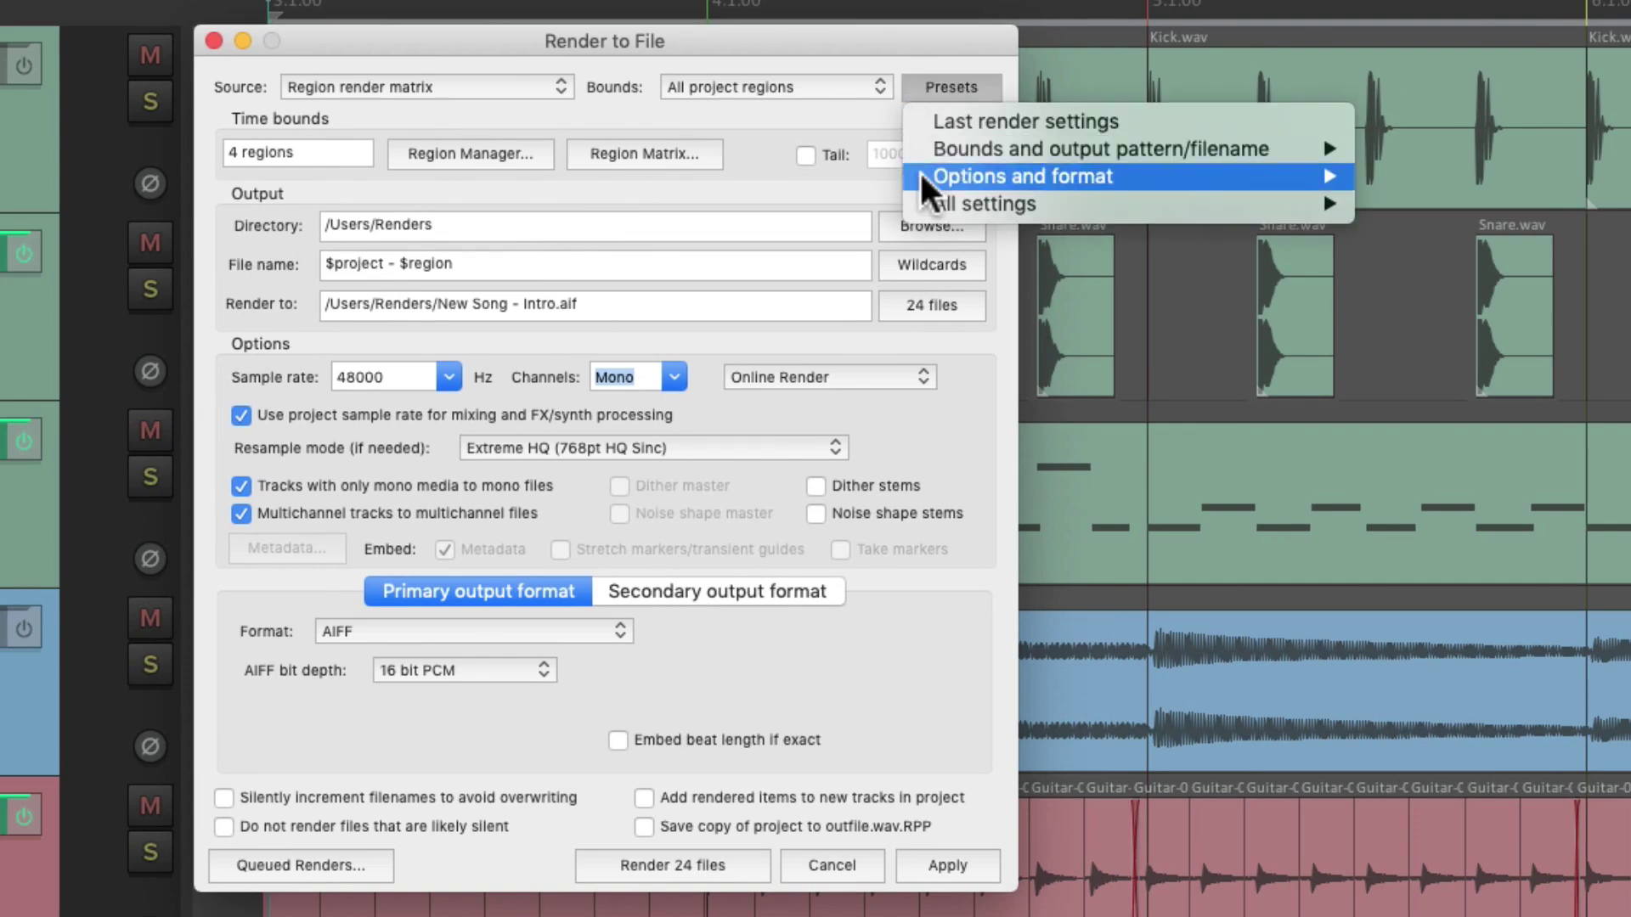
pyautogui.moveTo(923, 206)
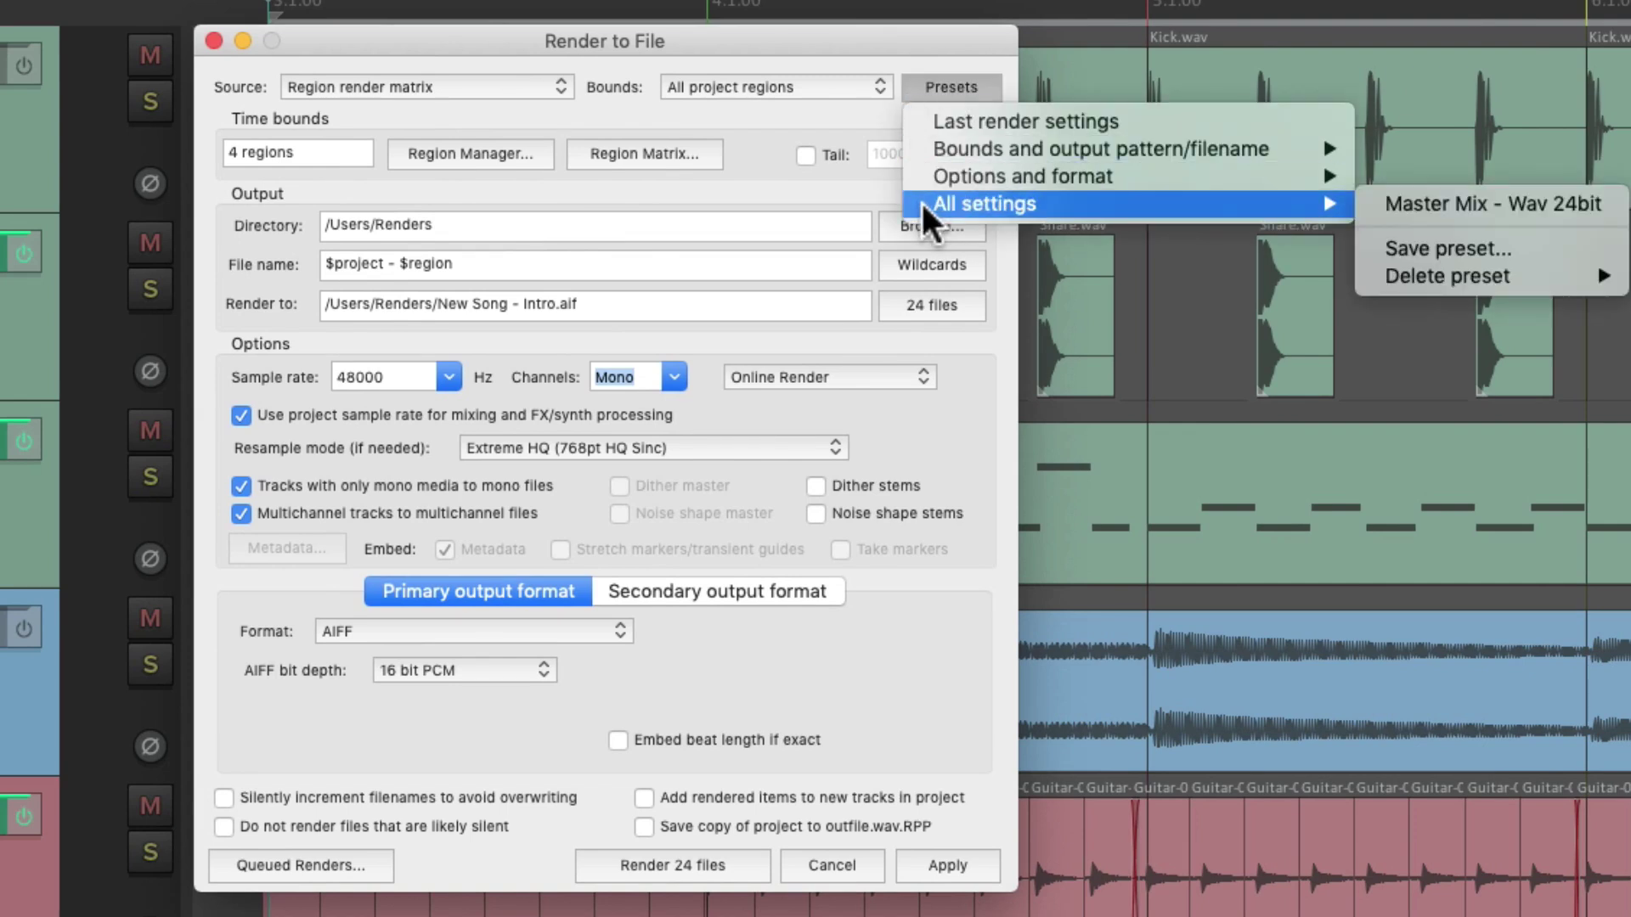
pyautogui.click(1374, 211)
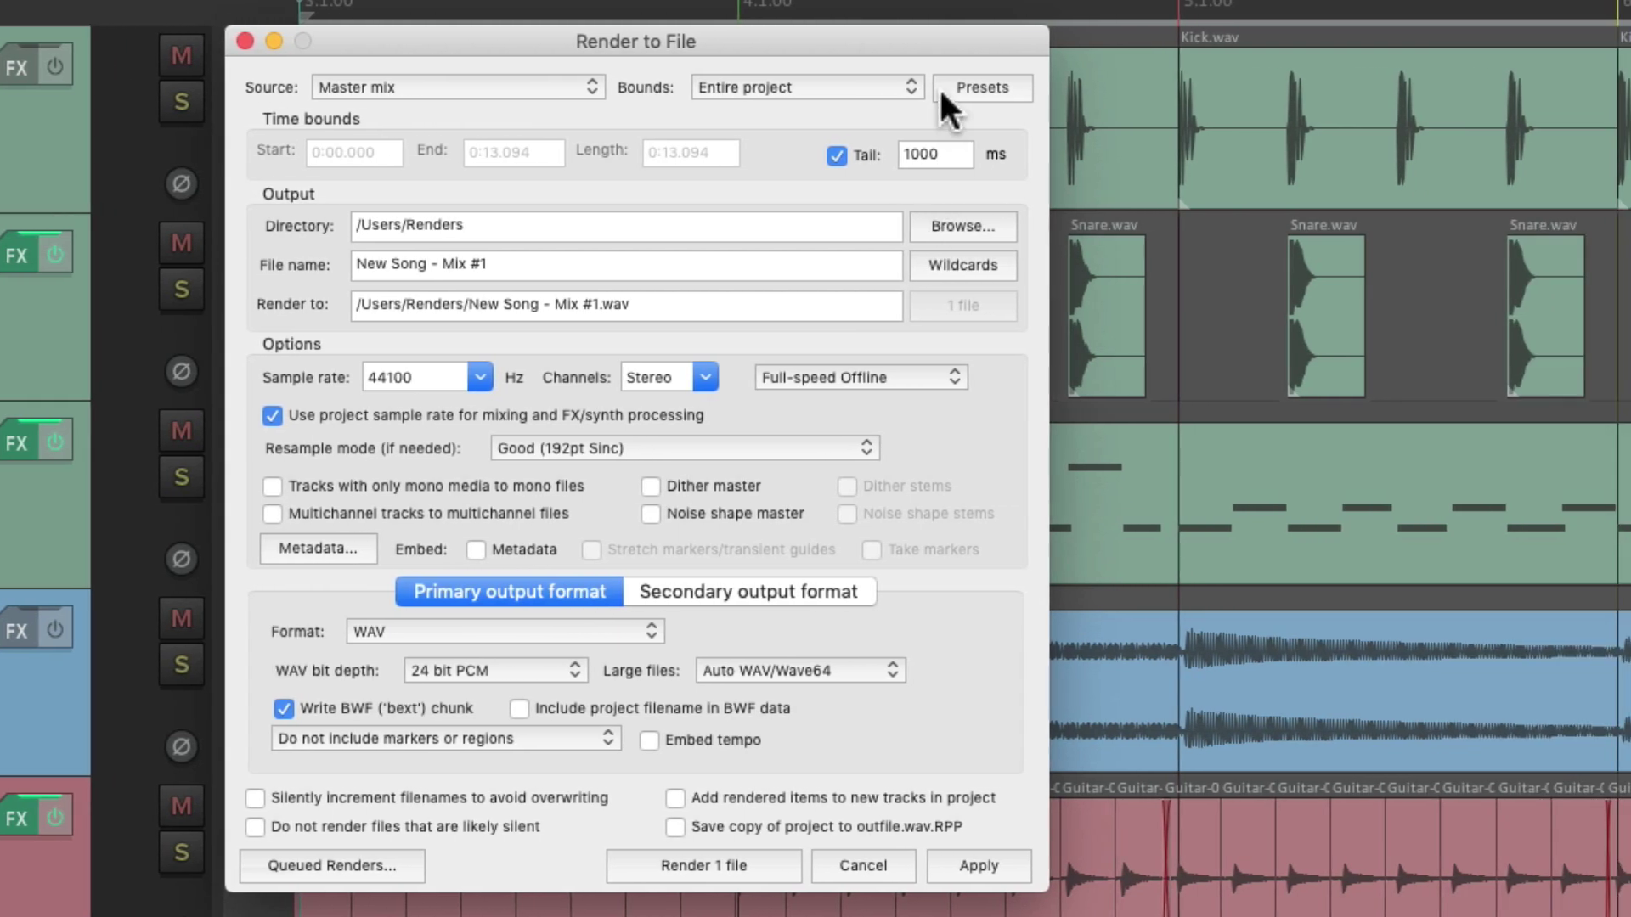
# Save the options and format settings as the preset '44.1kHz - Stereo - Wav'
pyautogui.click(1127, 85)
pyautogui.moveTo(945, 178)
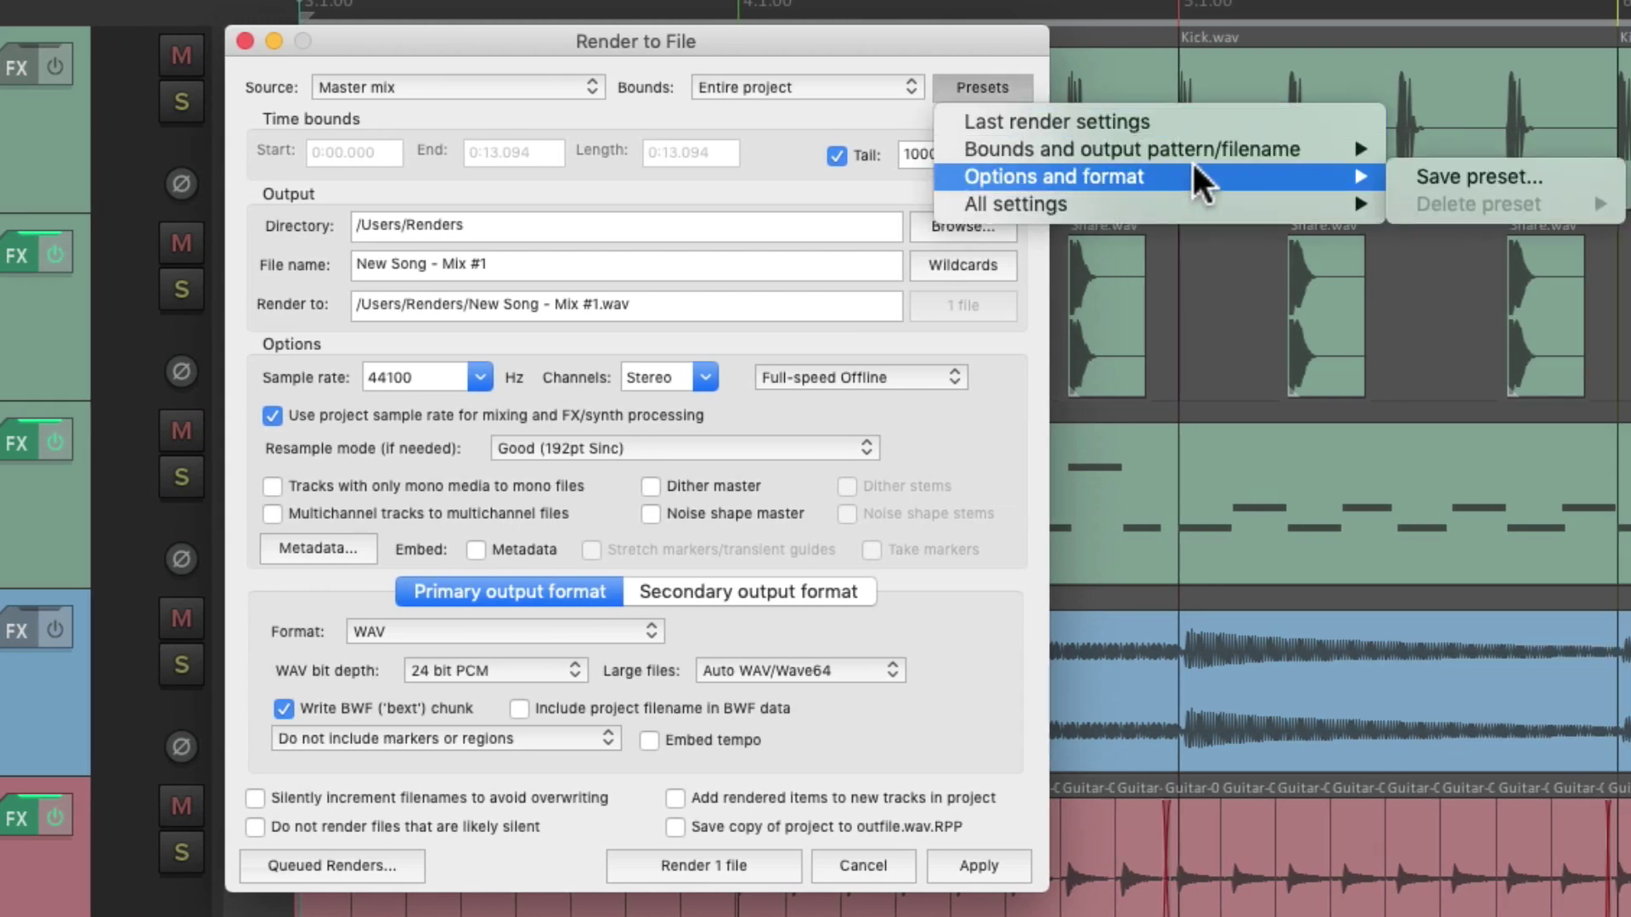
pyautogui.click(1400, 176)
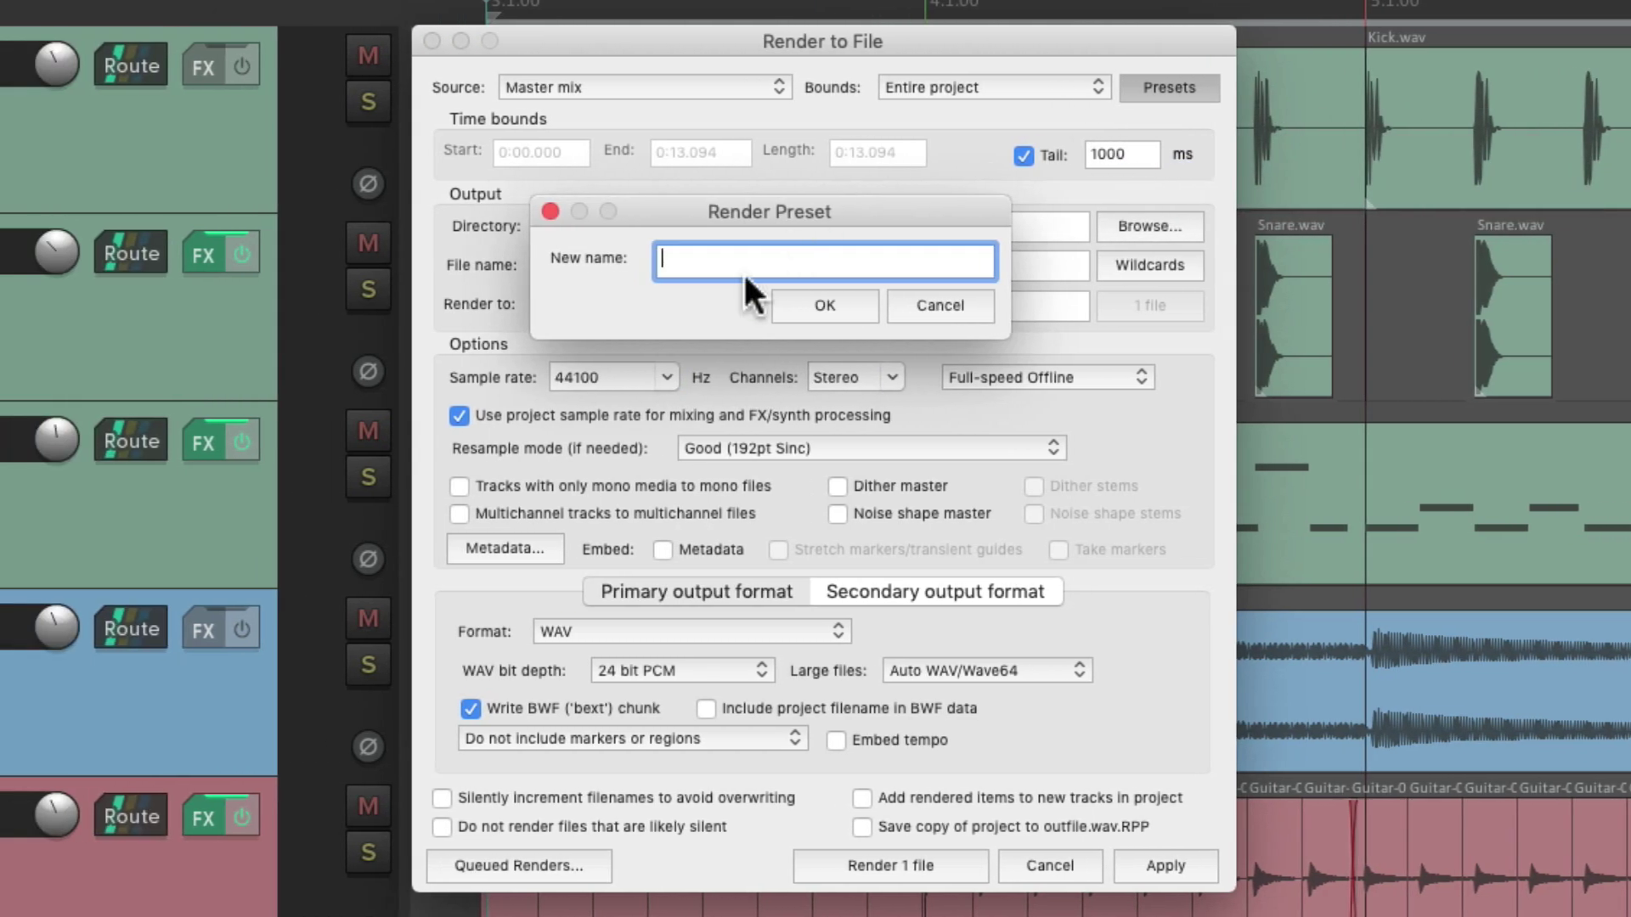
pyautogui.write('44.1kHz - Stereo - Wav')
pyautogui.press('Return')
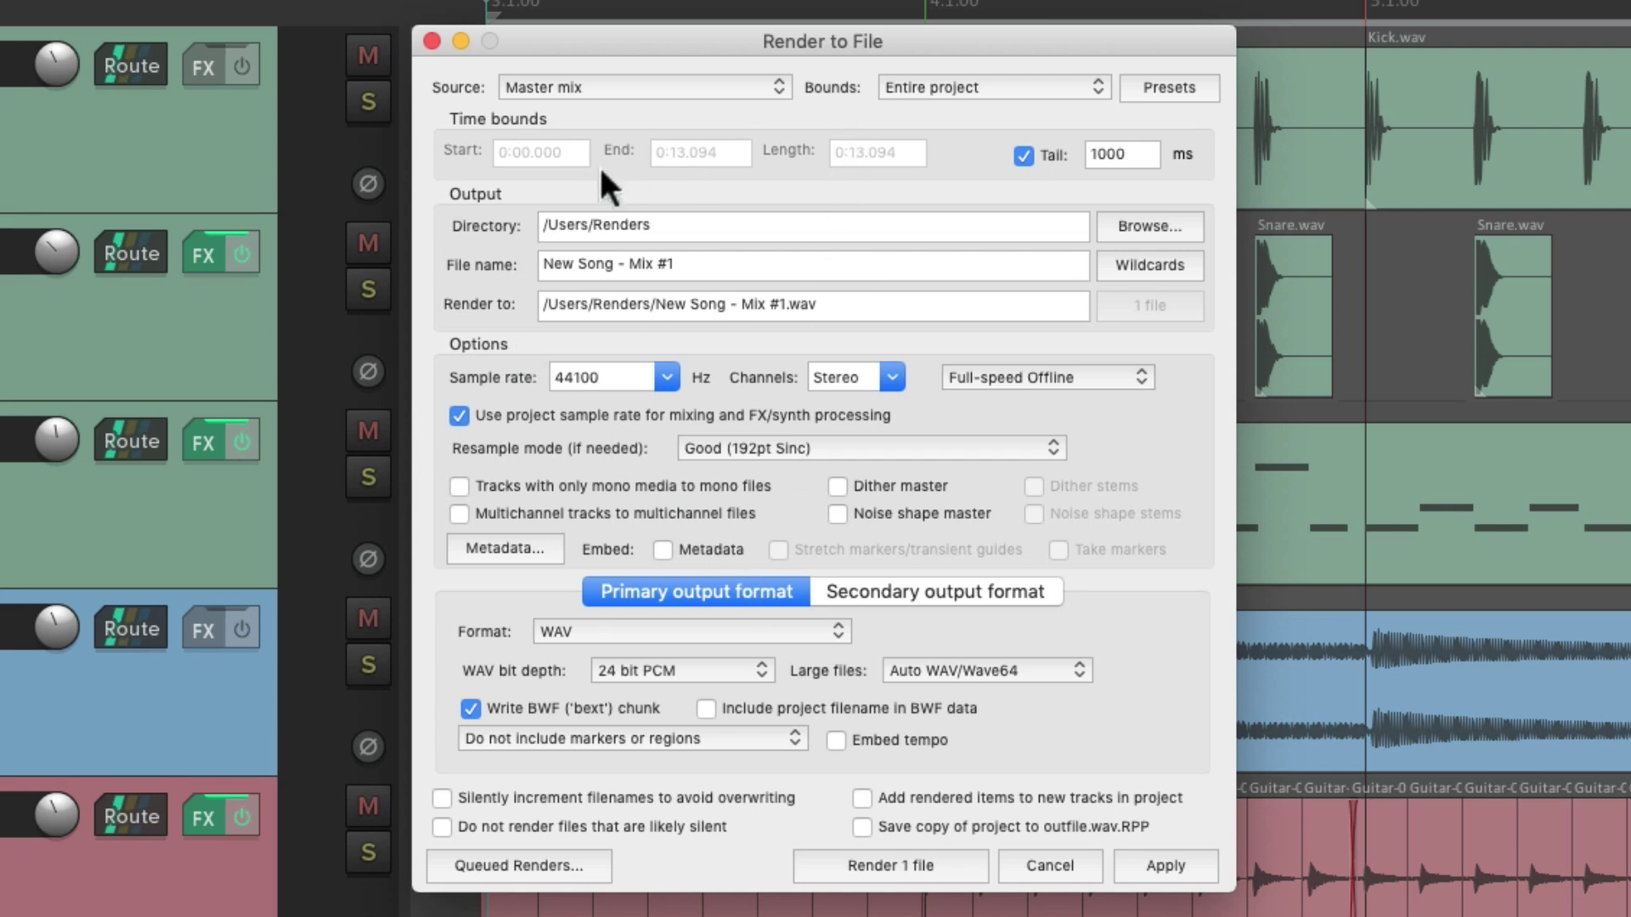
# Set the source to Region render matrix with file name $project - $region
pyautogui.click(661, 87)
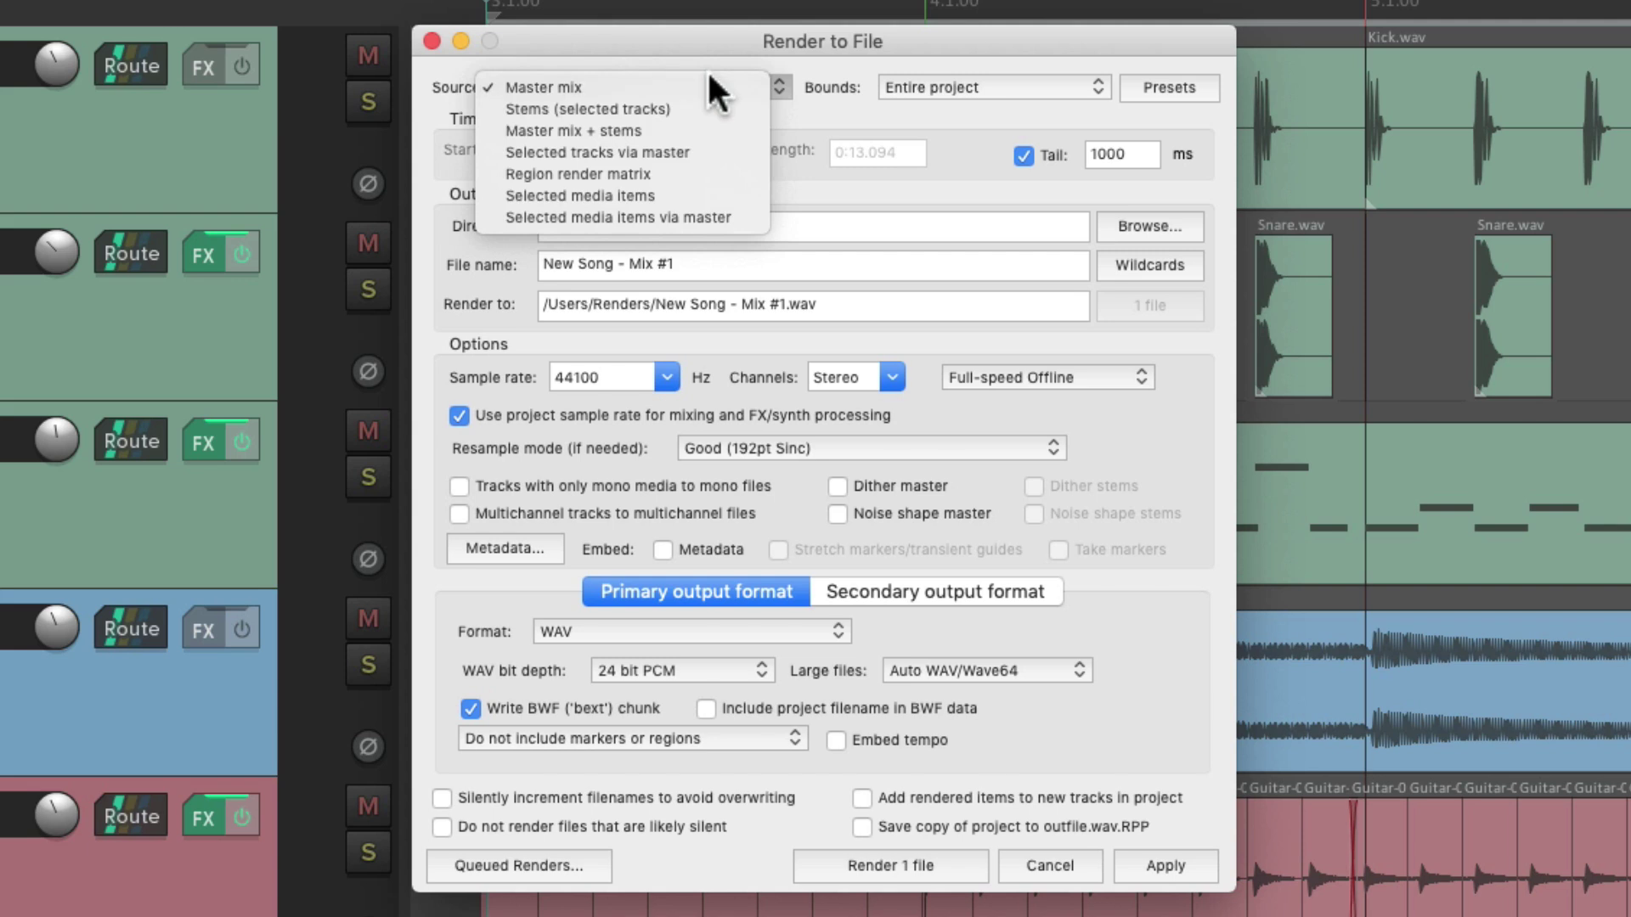
pyautogui.click(713, 168)
pyautogui.click(1026, 87)
pyautogui.click(1026, 89)
pyautogui.click(671, 82)
pyautogui.click(691, 164)
pyautogui.tripleClick(1003, 263)
pyautogui.press('BackSpace')
pyautogui.click(1134, 265)
pyautogui.click(1501, 302)
pyautogui.write('-')
pyautogui.click(1150, 265)
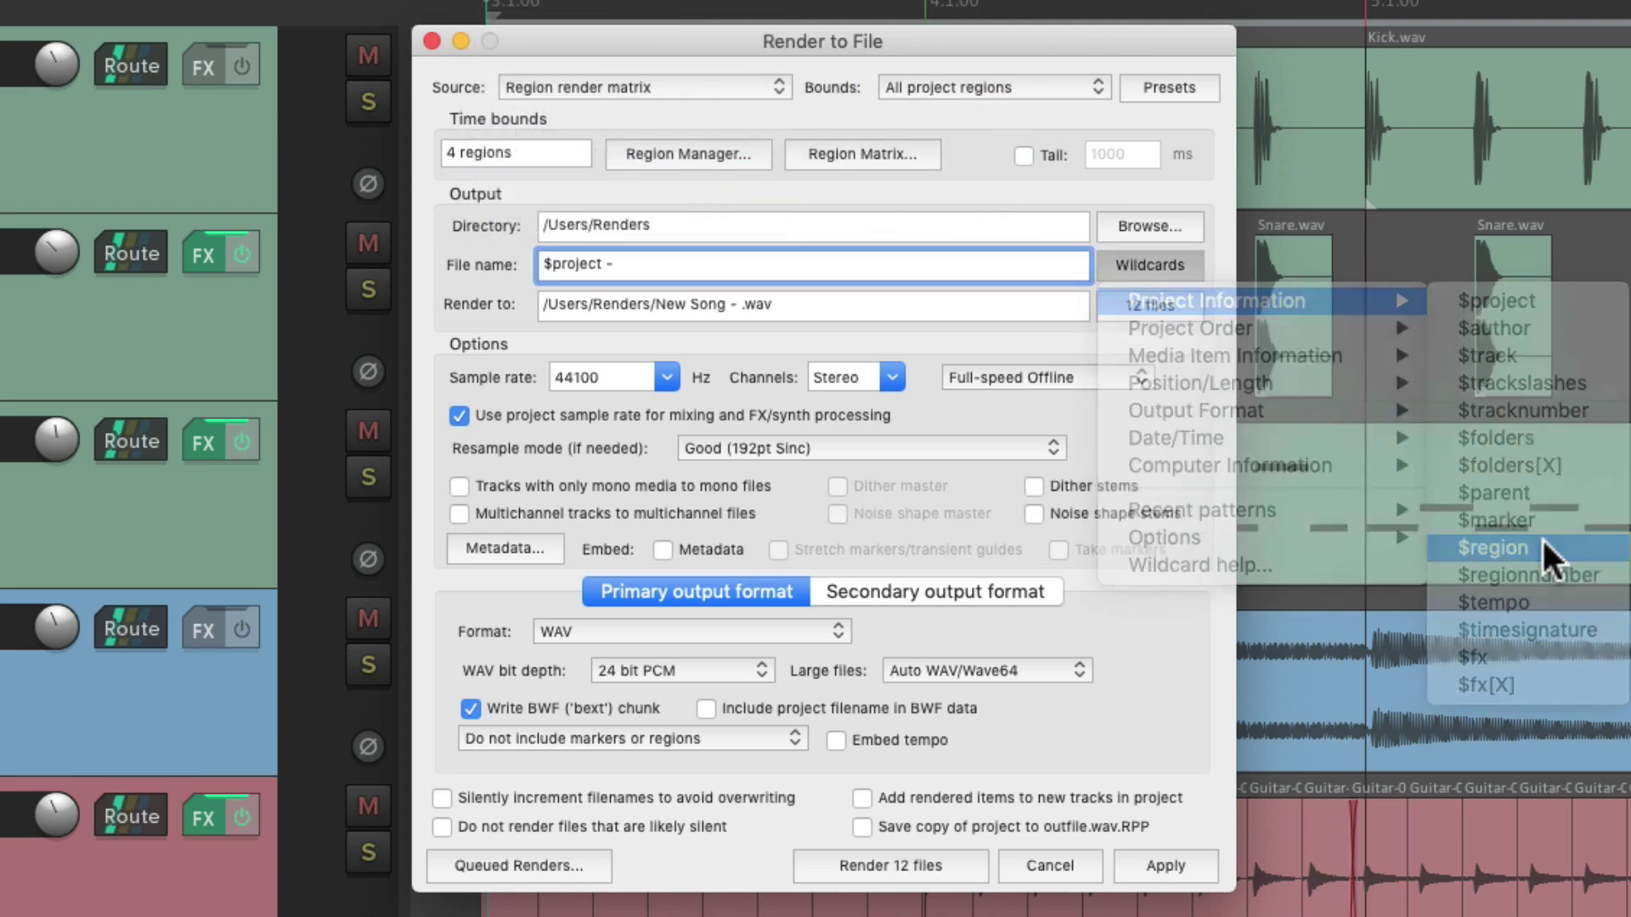
pyautogui.click(1547, 553)
pyautogui.click(667, 377)
pyautogui.click(629, 459)
# Choose Mono, Online Render and an MP3 secondary format, then start the render
pyautogui.click(892, 377)
pyautogui.click(841, 401)
pyautogui.click(1014, 377)
pyautogui.click(1053, 418)
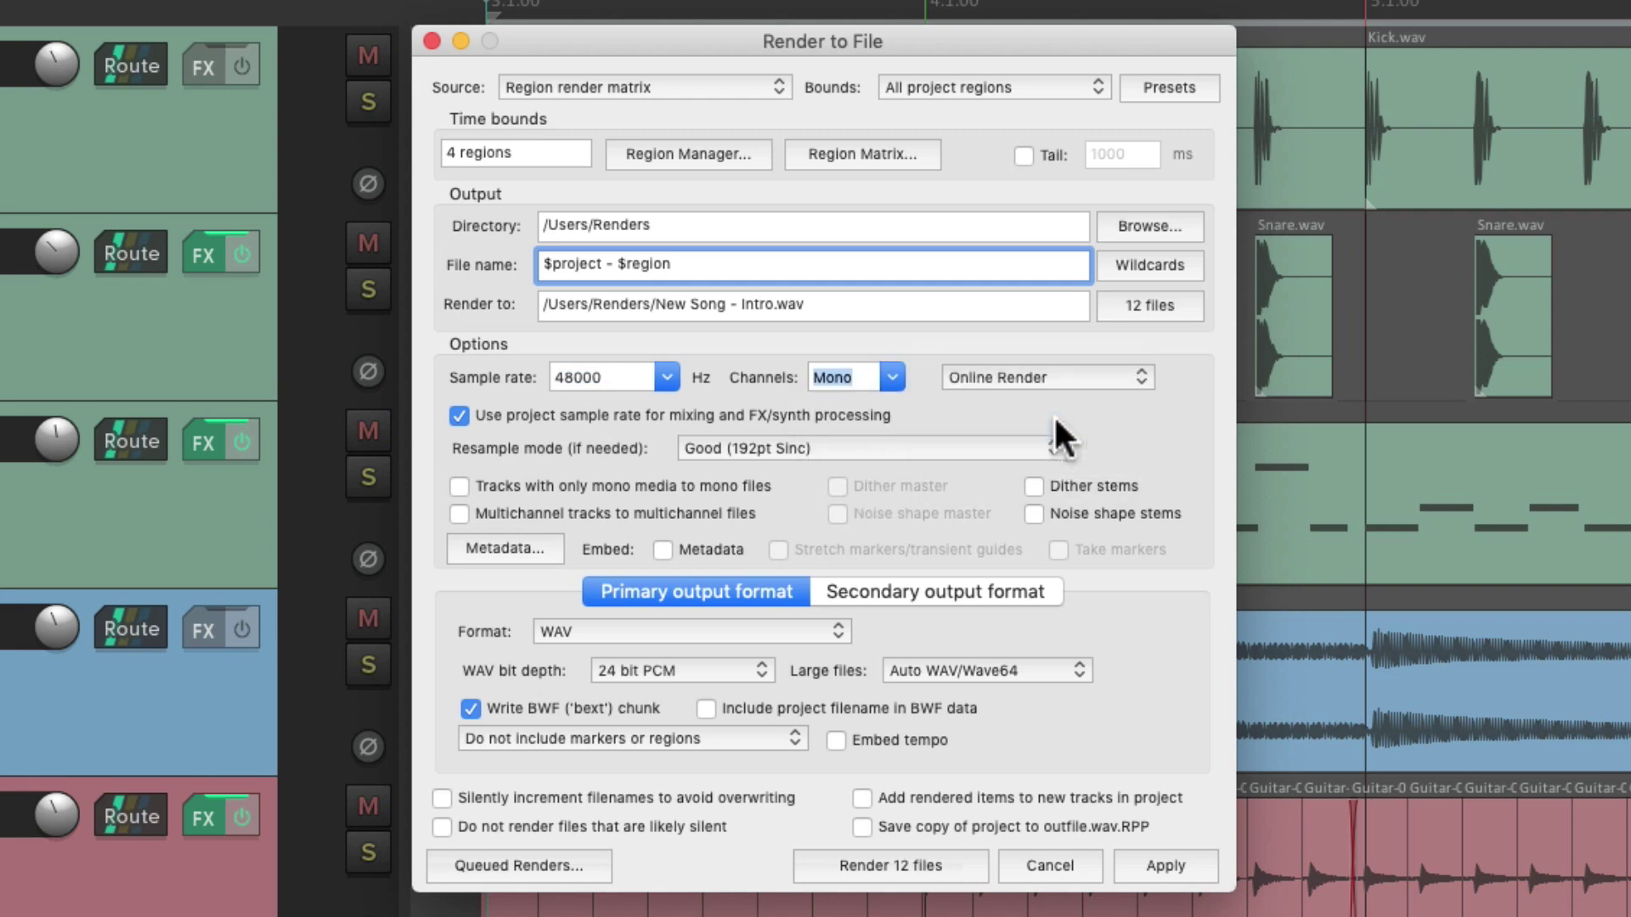
pyautogui.click(841, 593)
pyautogui.click(797, 626)
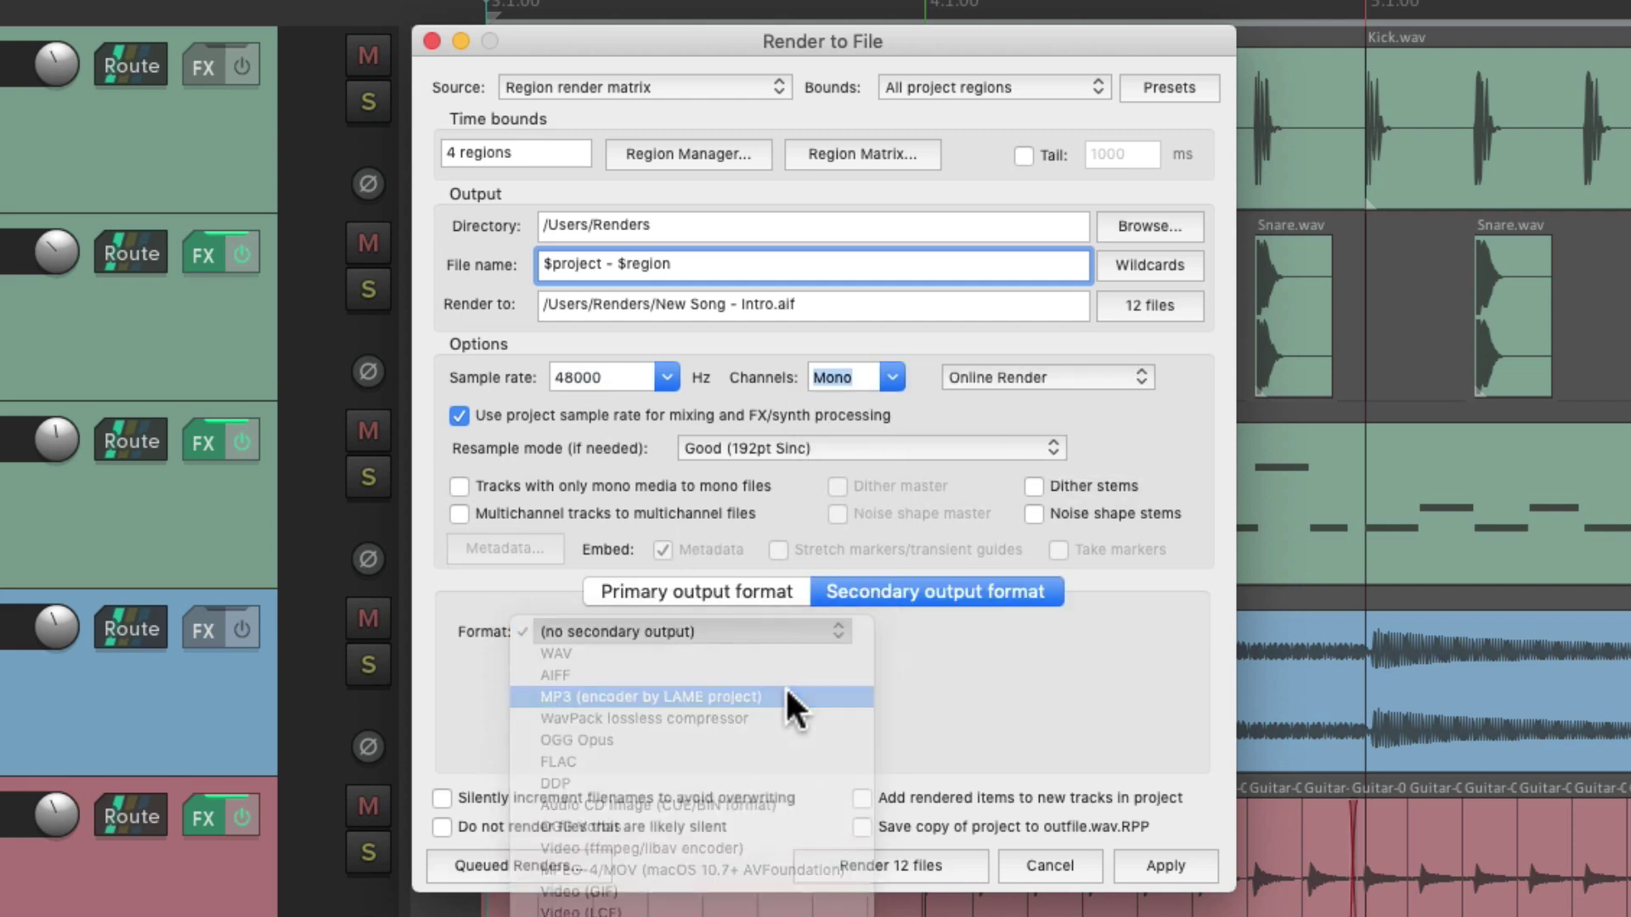
pyautogui.click(783, 685)
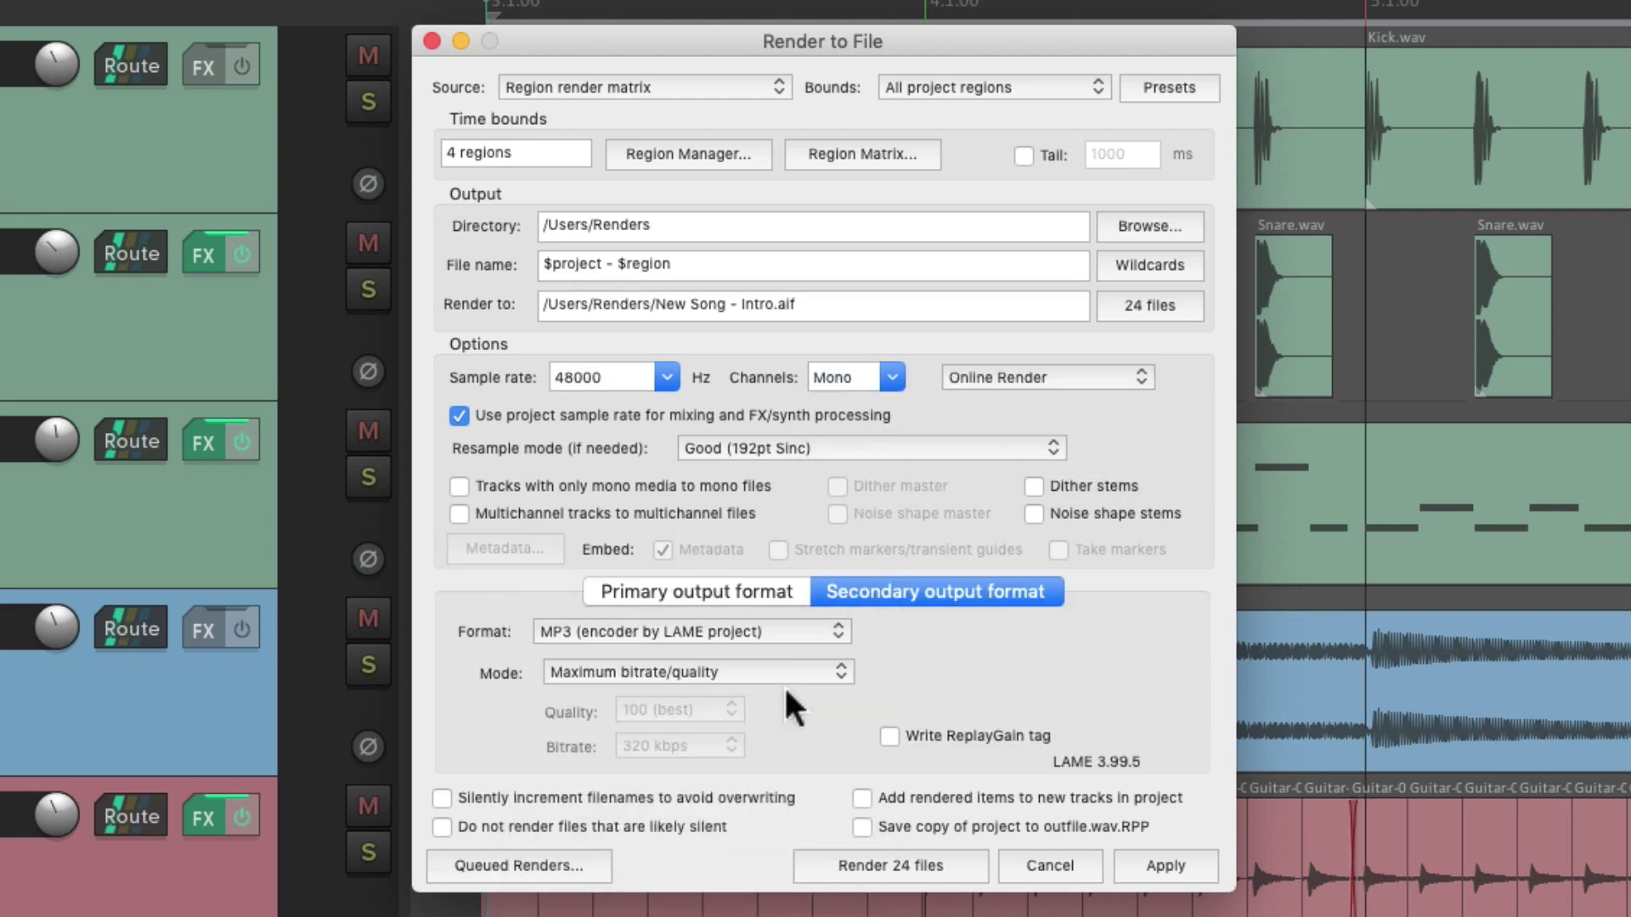
pyautogui.press('Return')
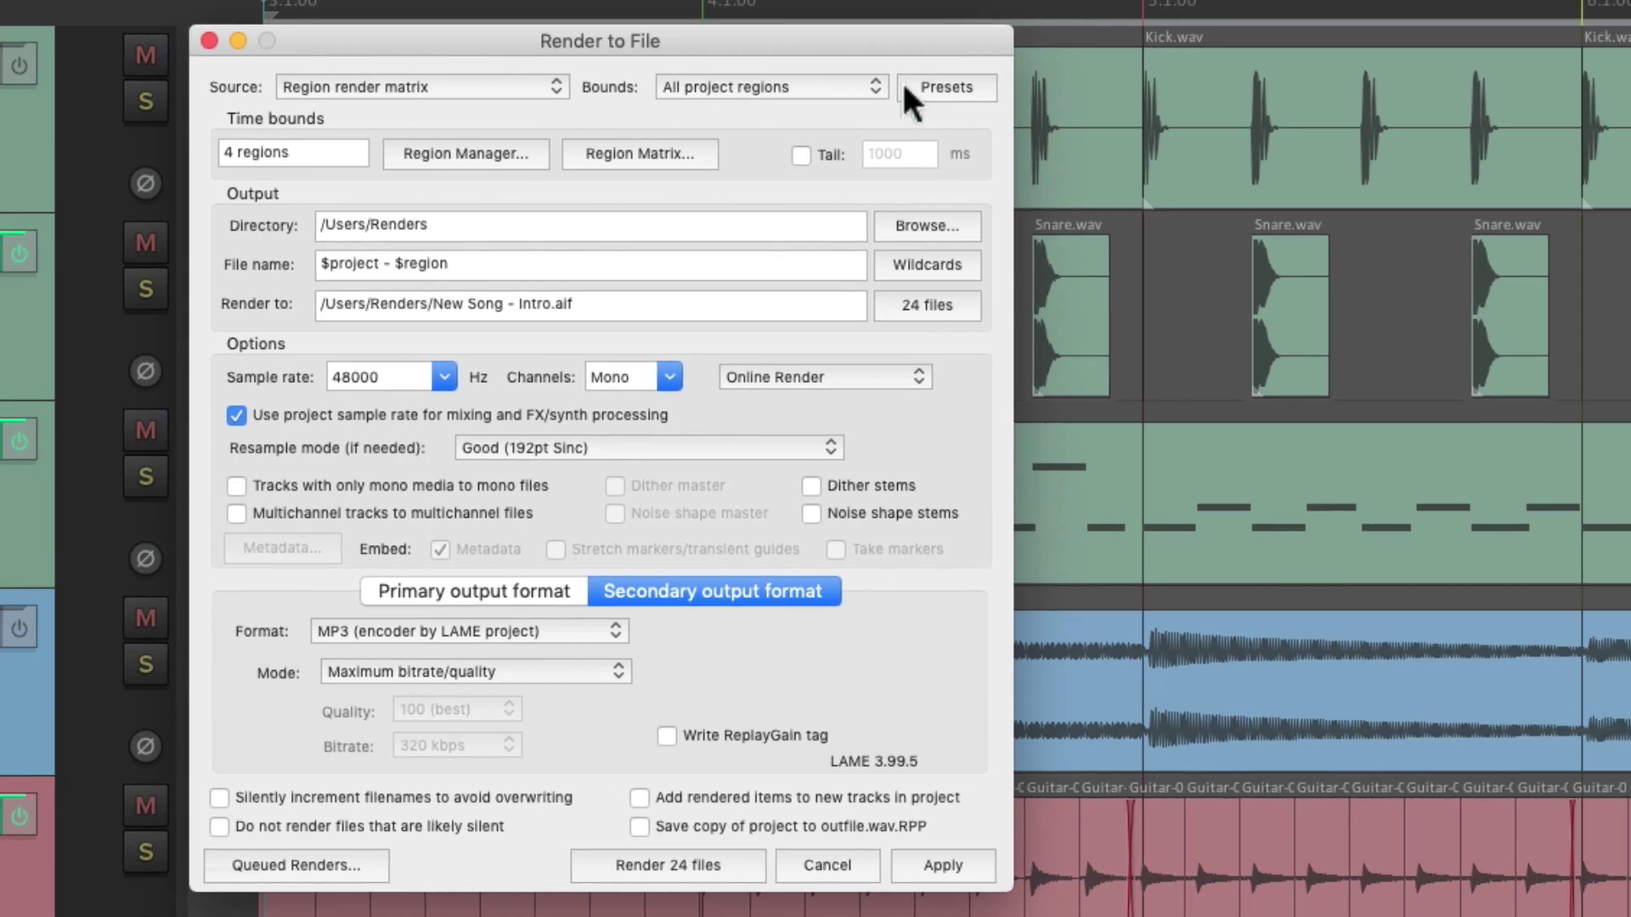
# Apply the '44.1kHz - Stereo - Wav' preset from Presets > Options and format
pyautogui.click(1125, 87)
pyautogui.moveTo(914, 176)
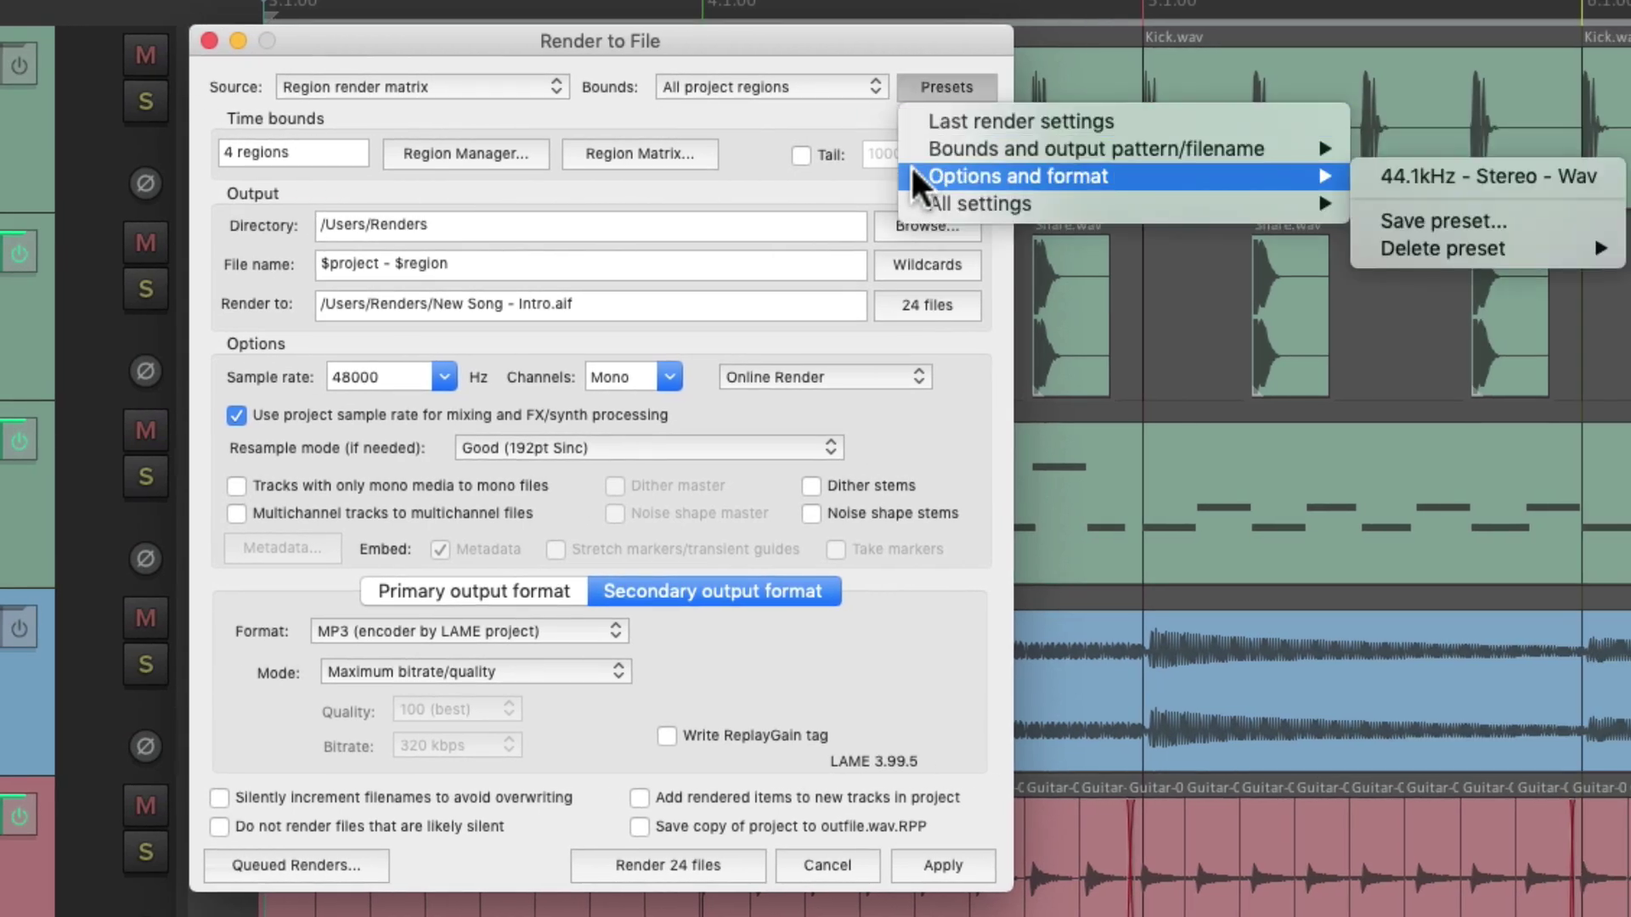
pyautogui.click(1367, 175)
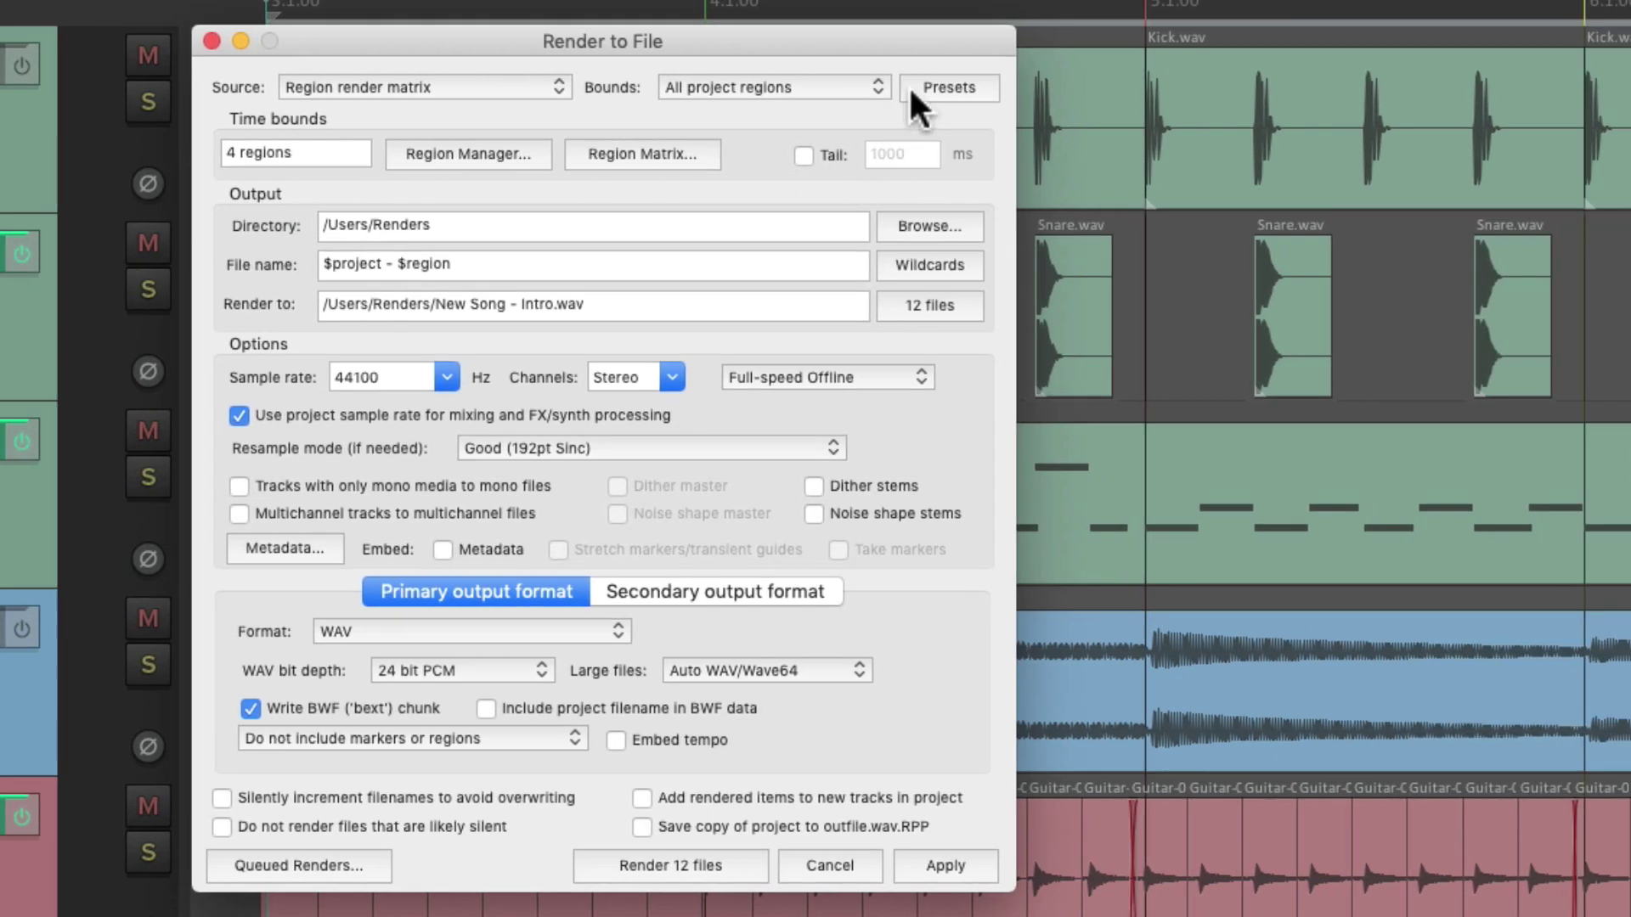
# Load the 'Master Mix - Wav 24bit' preset from Presets > All settings
pyautogui.click(1129, 85)
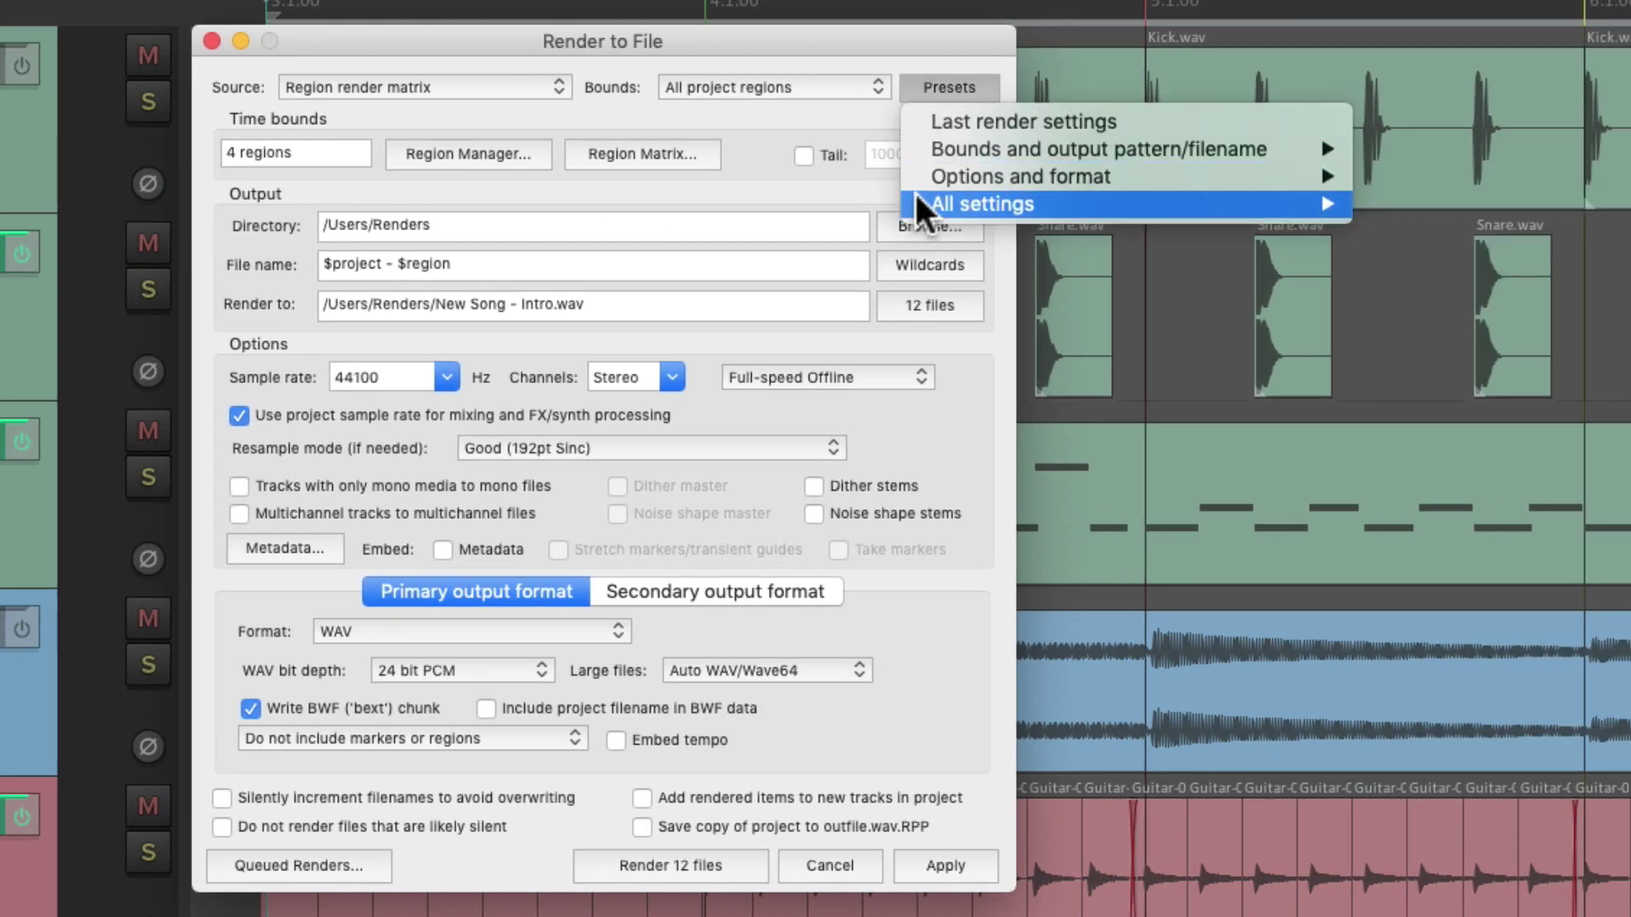
pyautogui.moveTo(916, 206)
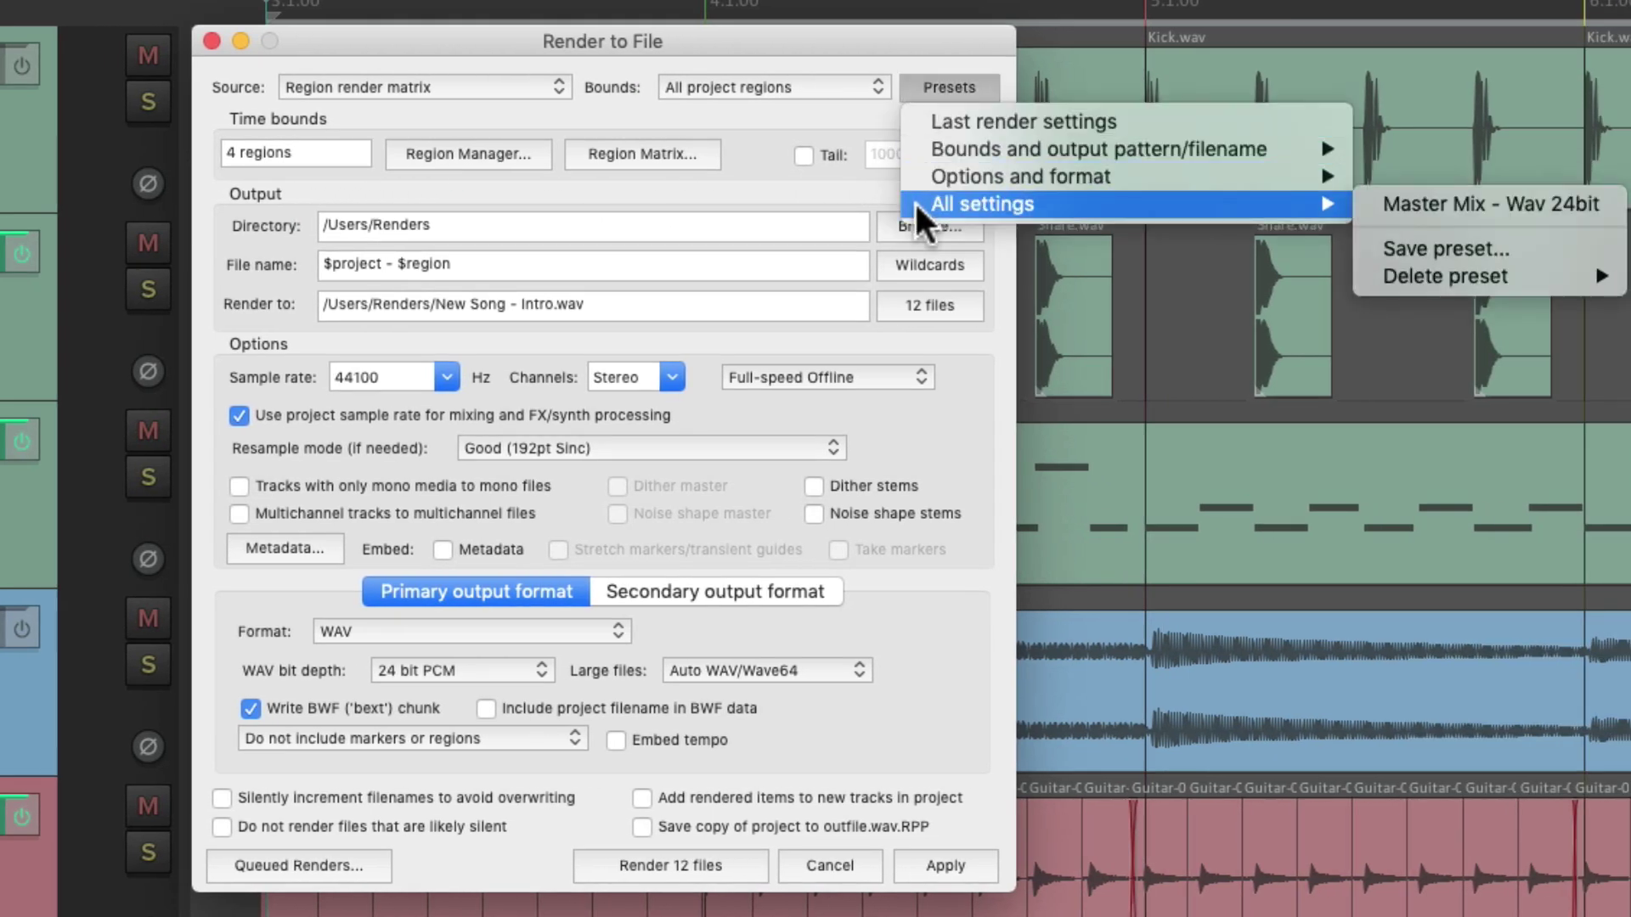
pyautogui.click(1372, 209)
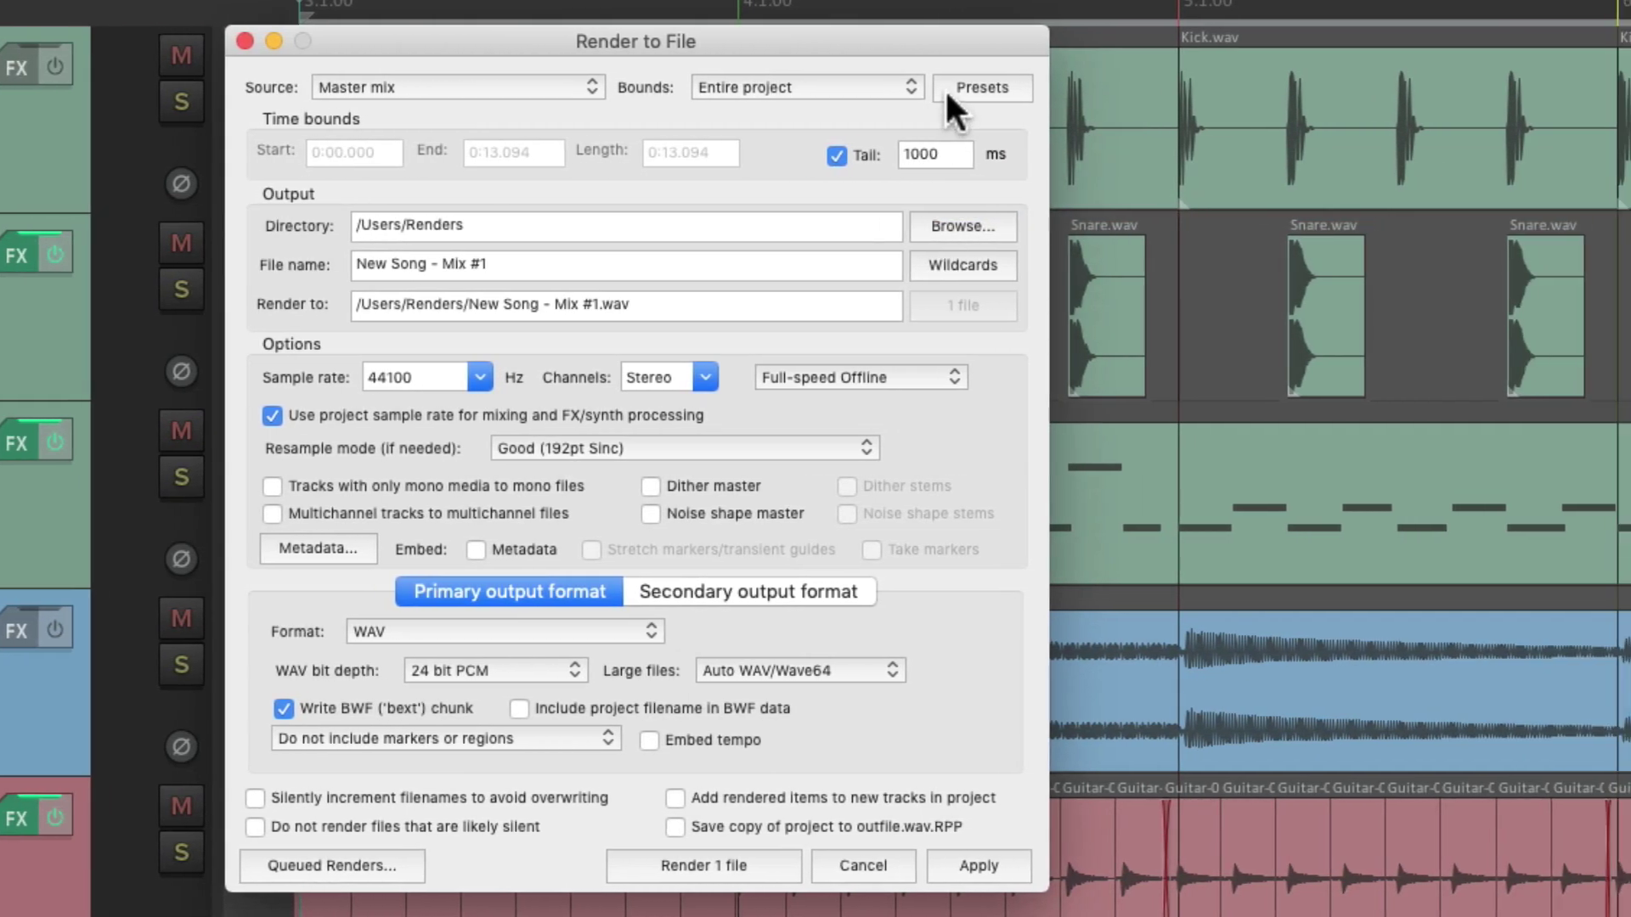
# Save the bounds and filename settings as the preset 'Master Mix - Full Project'
pyautogui.click(1131, 89)
pyautogui.moveTo(1132, 146)
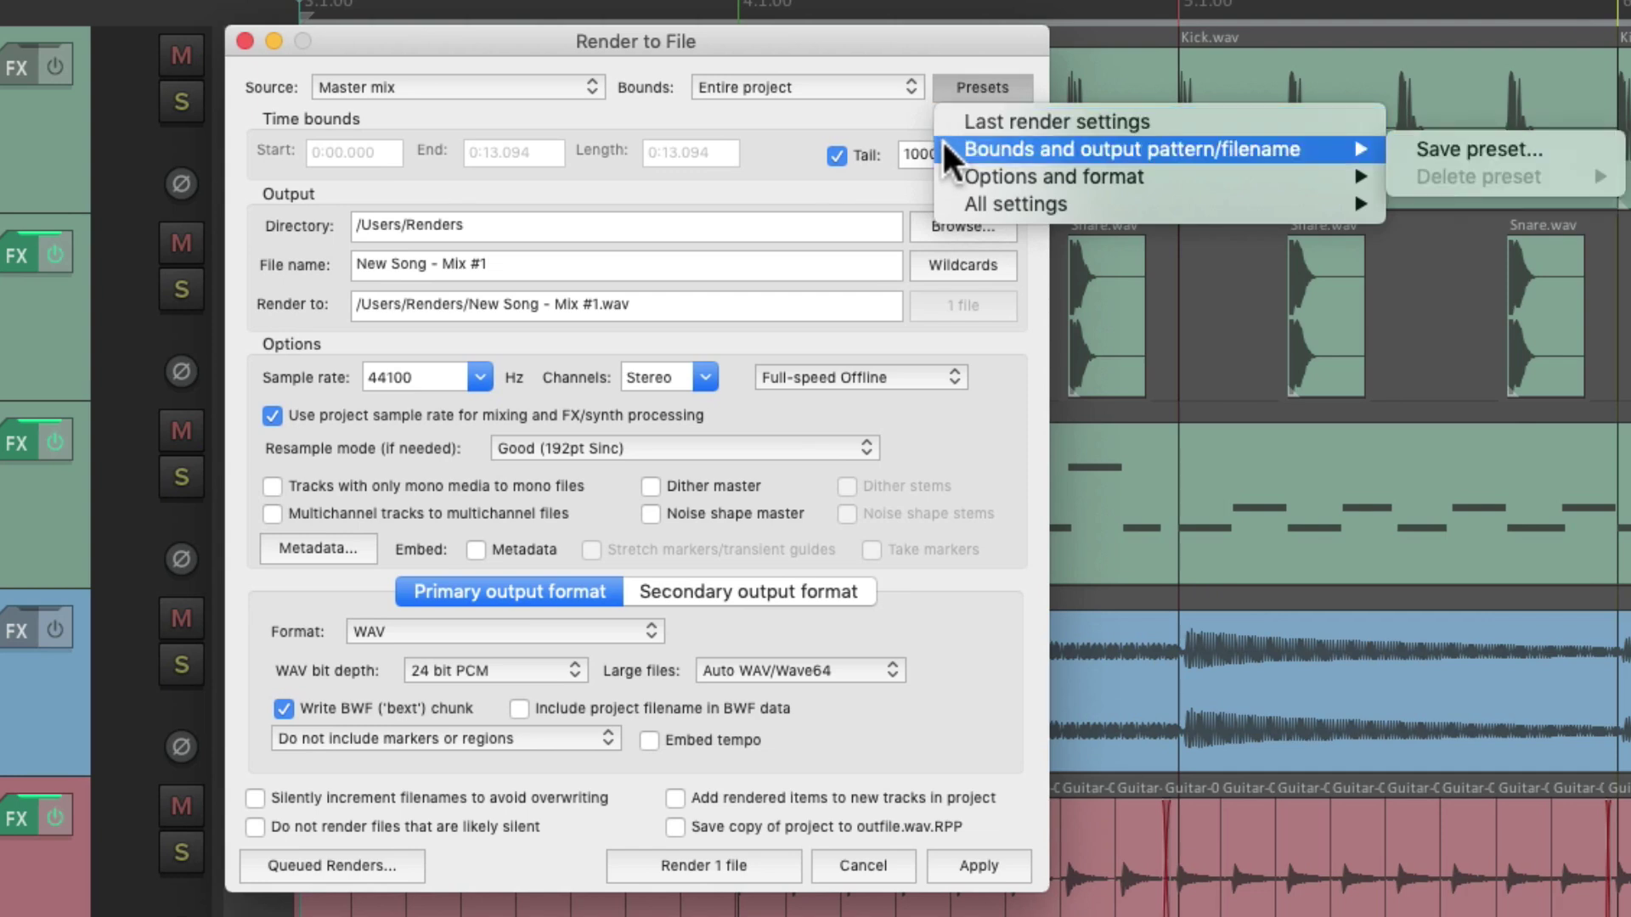
pyautogui.click(1399, 149)
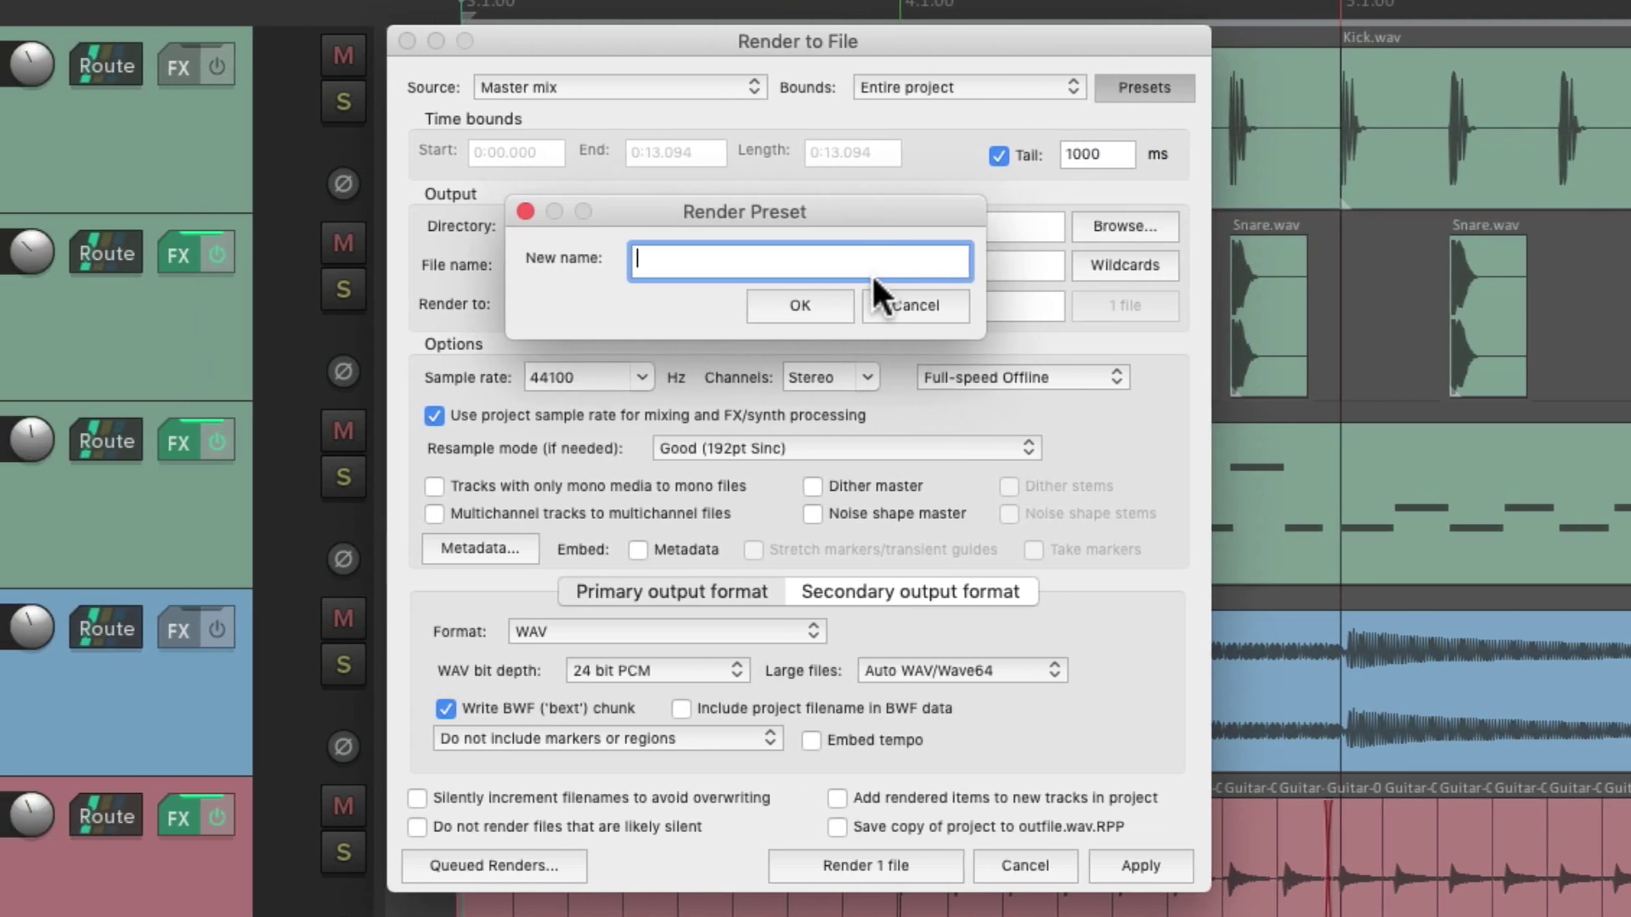
pyautogui.write('Master Mix ')
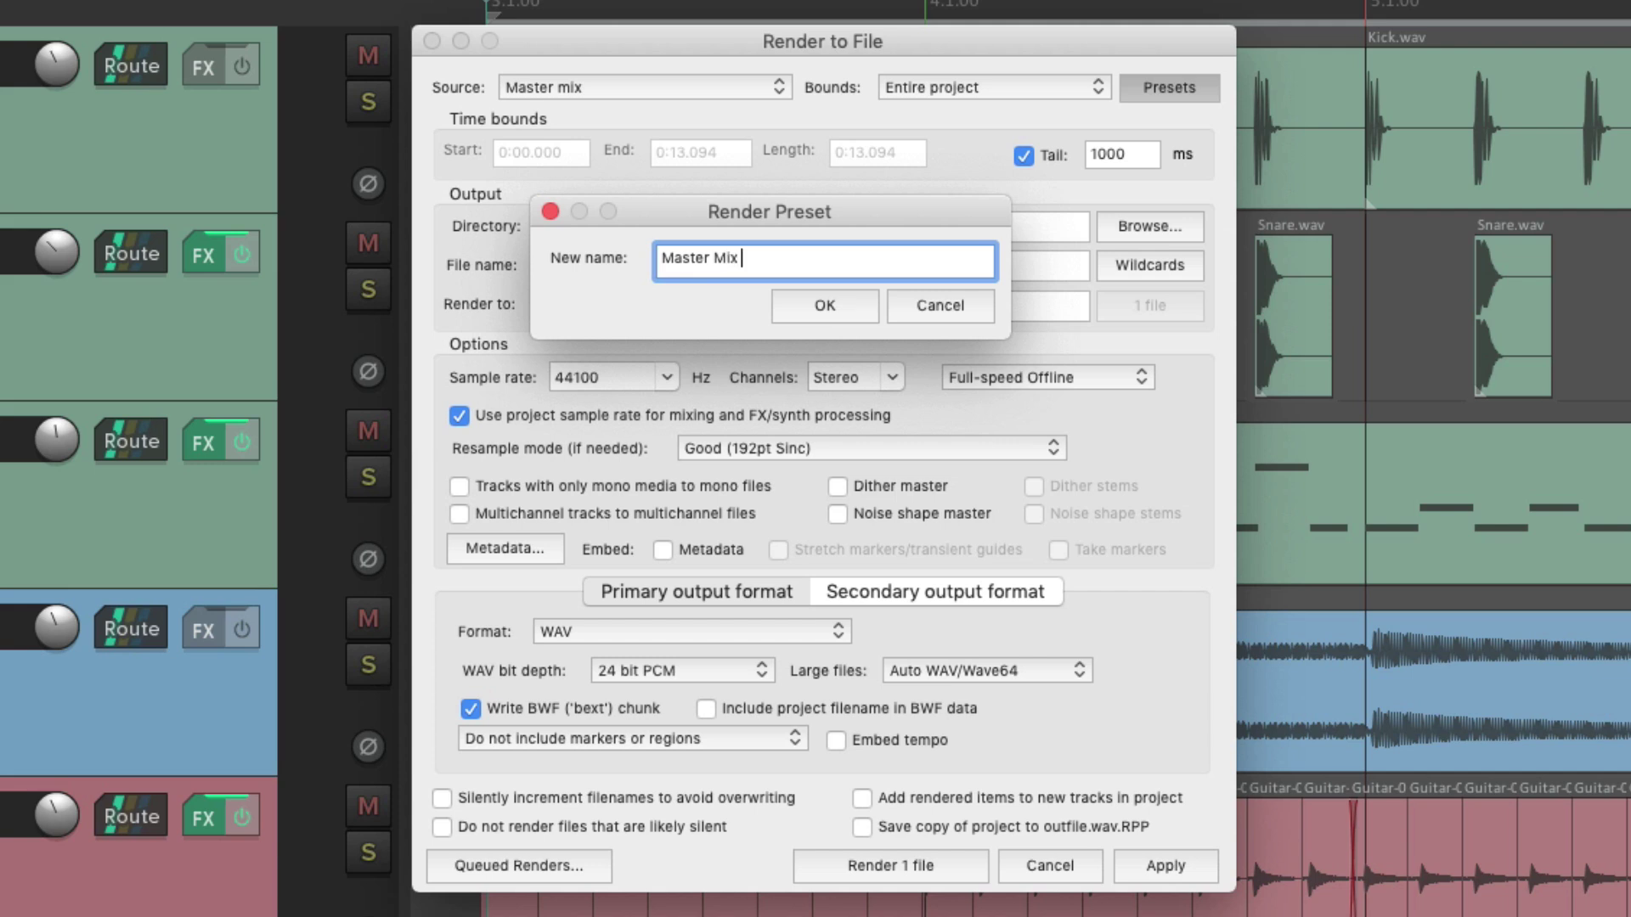
pyautogui.write('- Full Project')
pyautogui.press('Return')
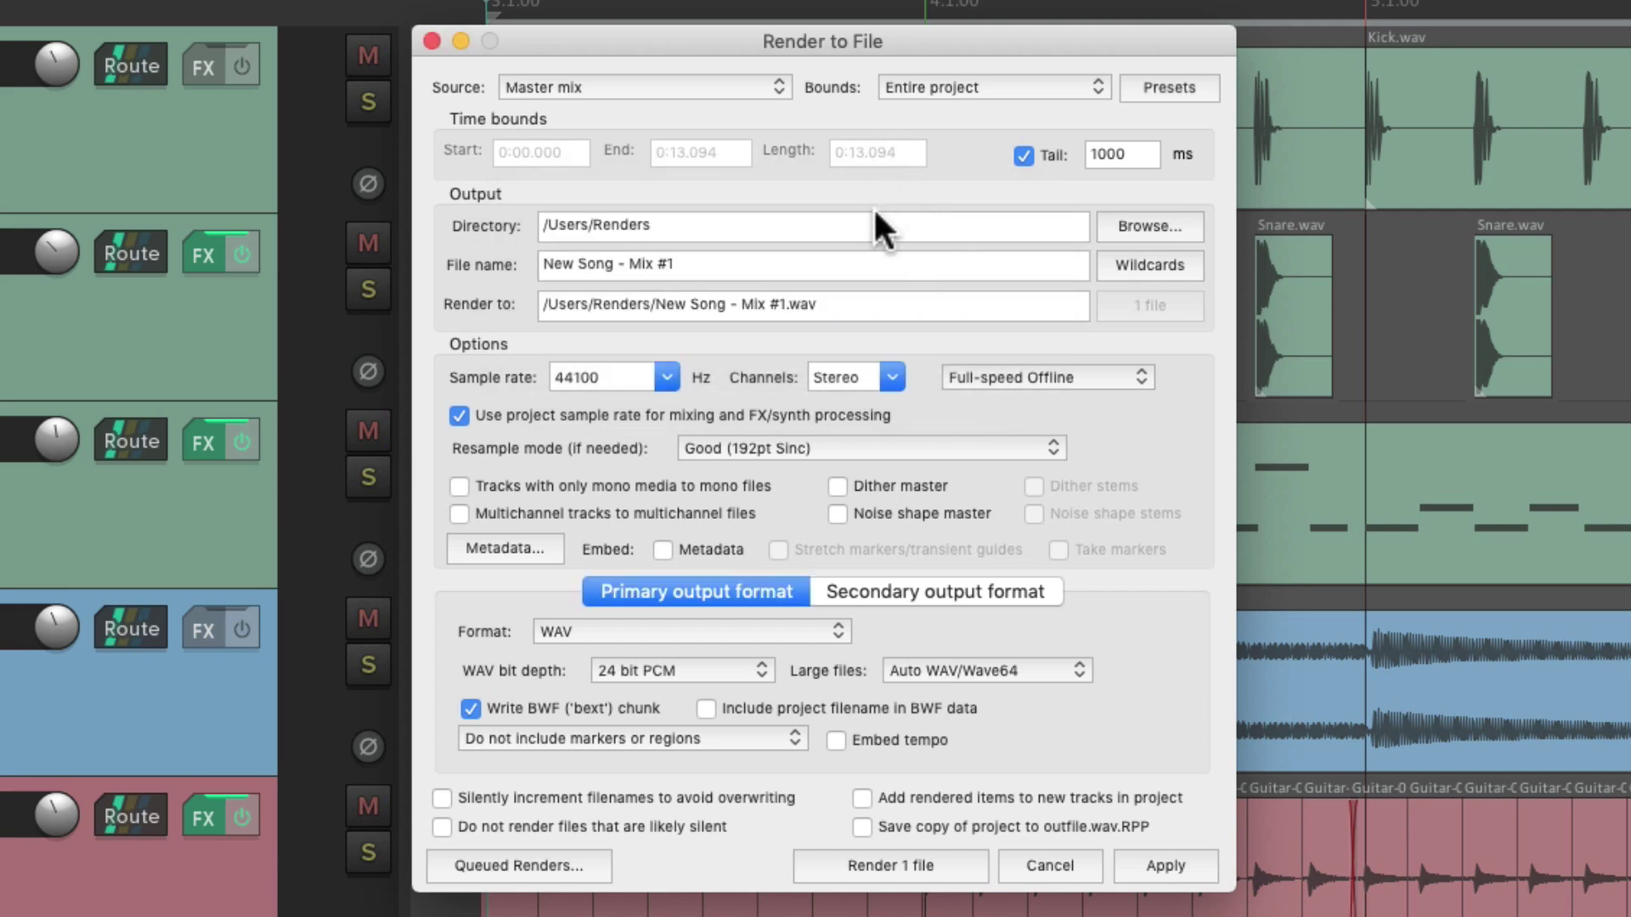
# Render from the Region render matrix with the file name $project - $region
pyautogui.click(677, 85)
pyautogui.click(681, 165)
pyautogui.tripleClick(852, 258)
pyautogui.press('BackSpace')
pyautogui.click(1149, 264)
pyautogui.click(1456, 299)
pyautogui.write('-')
pyautogui.click(1148, 264)
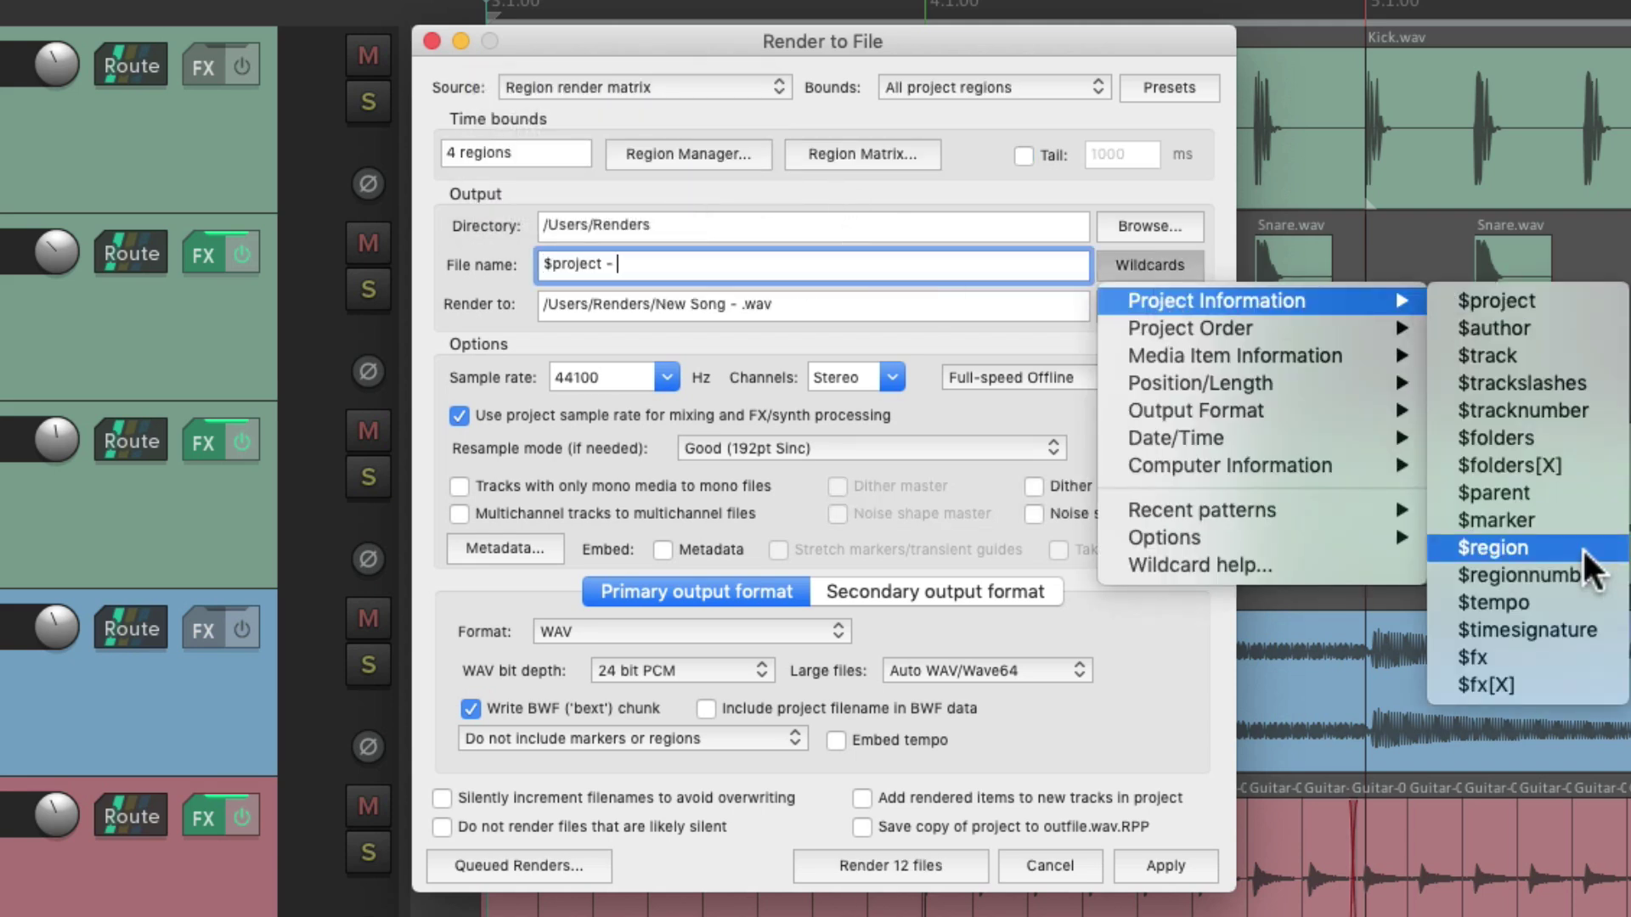
pyautogui.click(1461, 546)
pyautogui.click(666, 378)
# Set the sample rate to 48000 Hz, channels to mono, and rendering to online
pyautogui.click(606, 557)
pyautogui.click(892, 377)
pyautogui.click(864, 406)
pyautogui.click(1045, 377)
pyautogui.click(1019, 419)
# Make AIFF the primary output format with MP3 as the secondary format
pyautogui.click(671, 631)
pyautogui.click(656, 647)
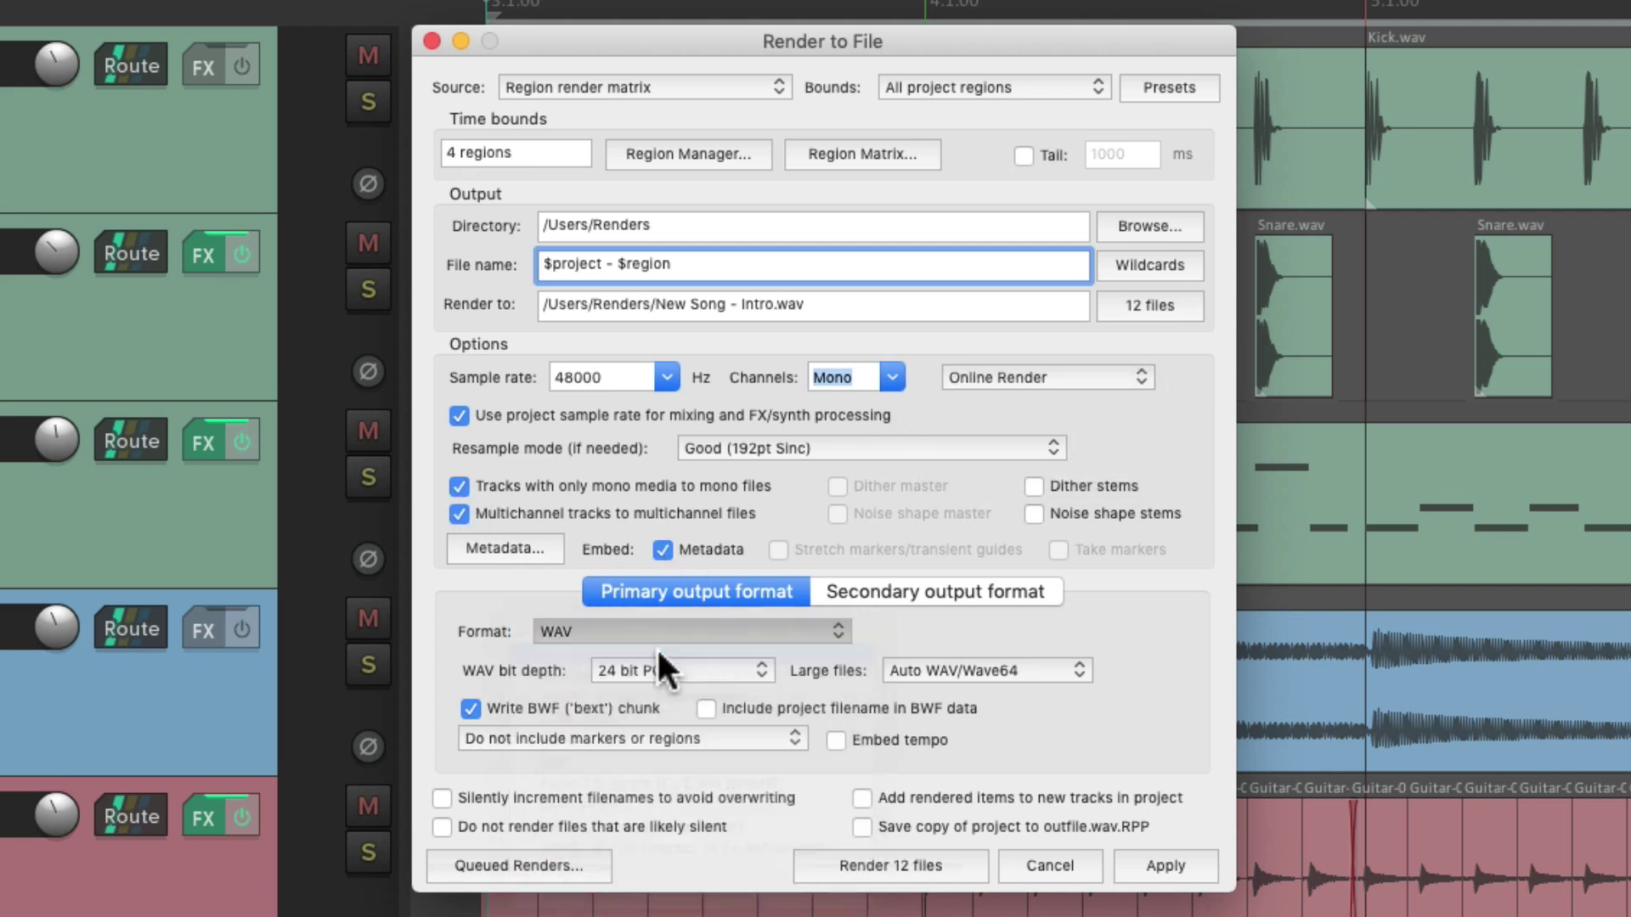
pyautogui.click(874, 593)
pyautogui.click(748, 632)
pyautogui.click(747, 684)
pyautogui.click(743, 592)
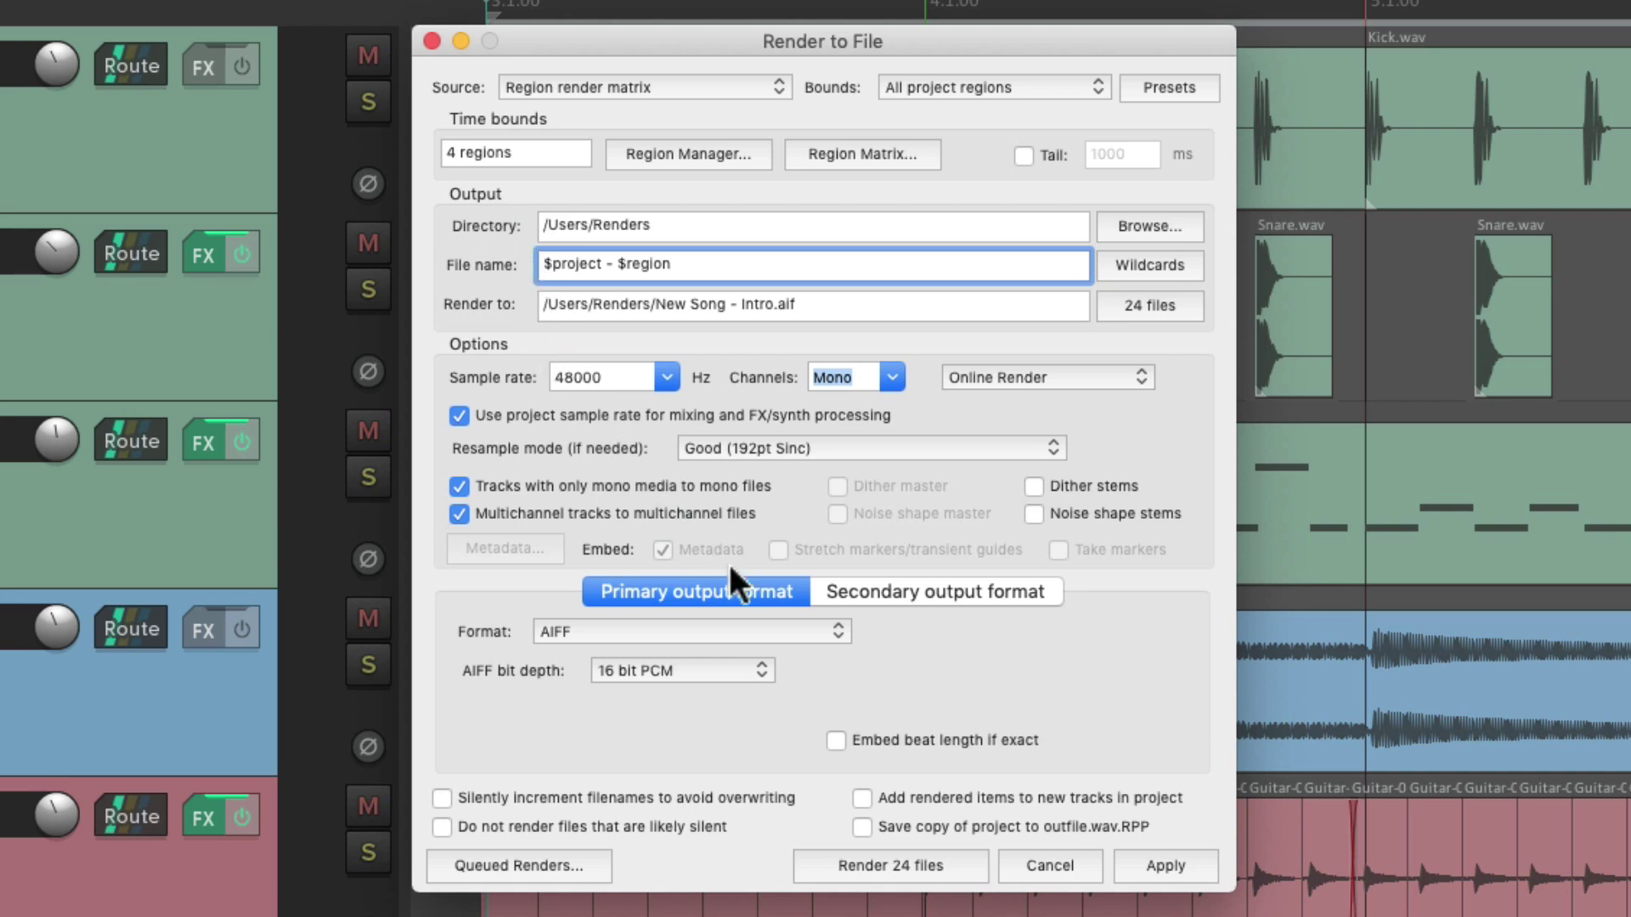
pyautogui.click(896, 581)
pyautogui.click(696, 590)
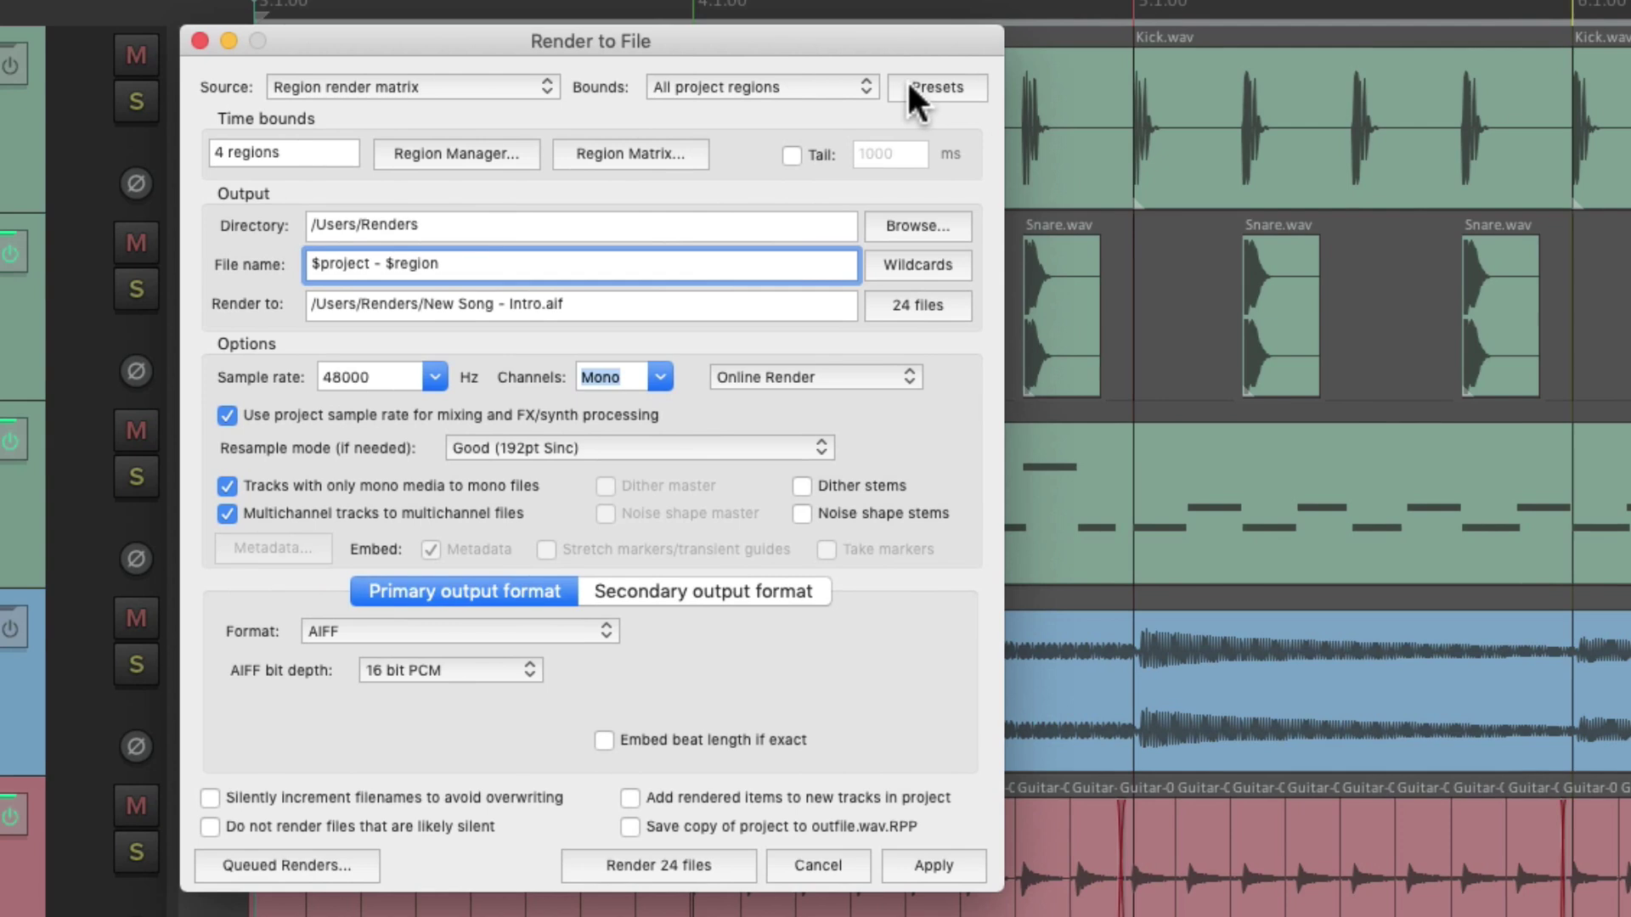
pyautogui.click(1138, 85)
pyautogui.moveTo(1137, 149)
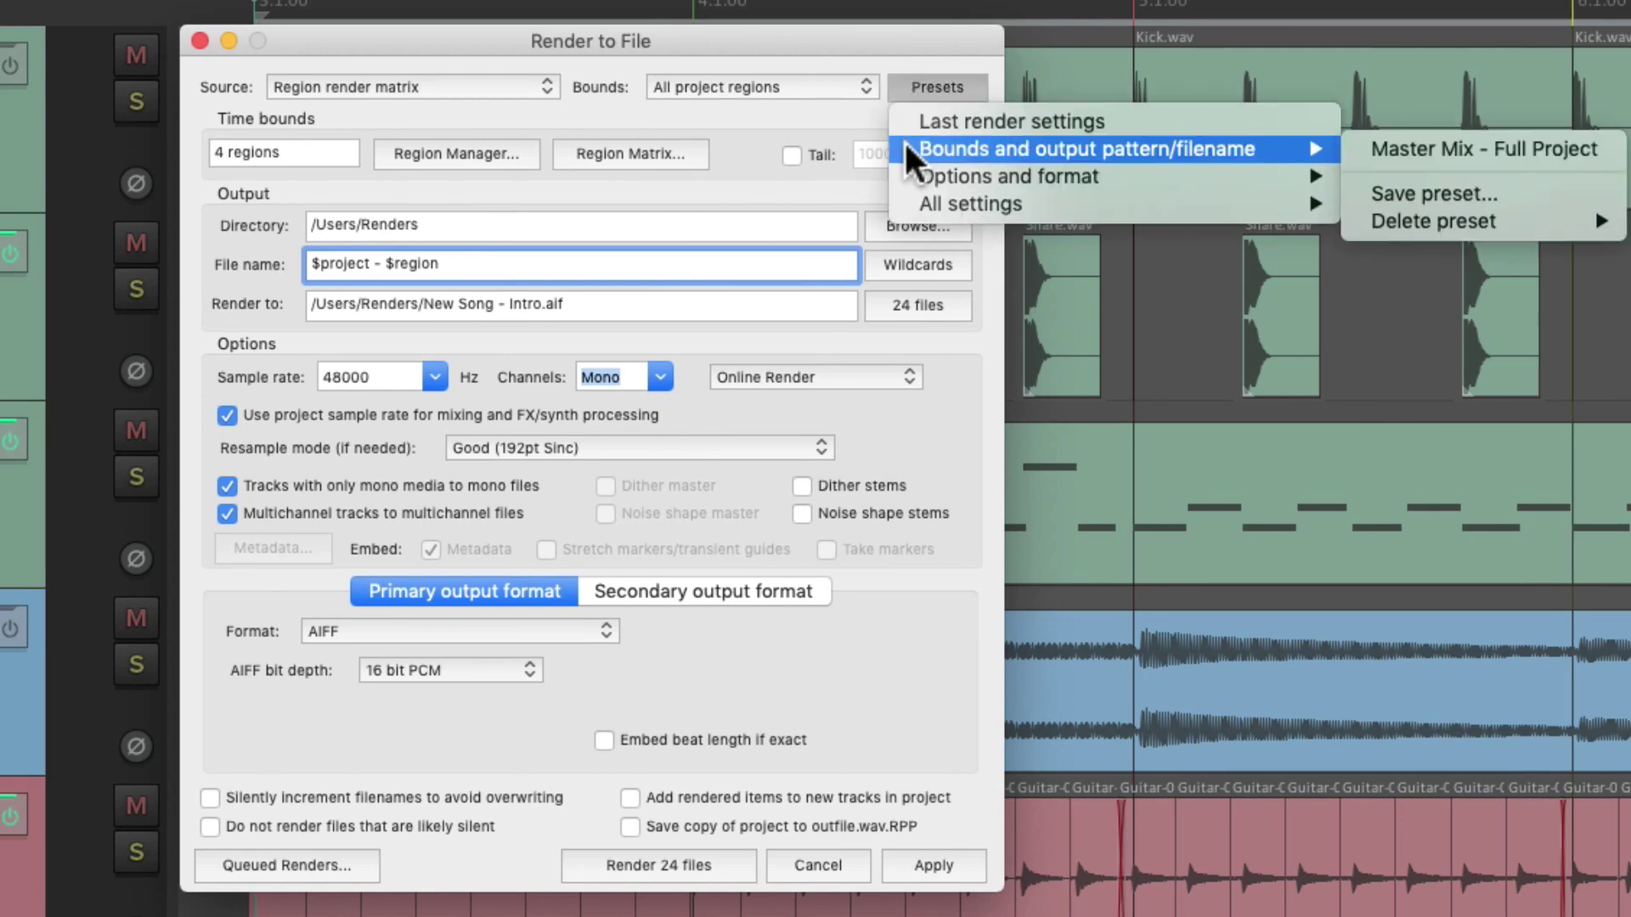
# Apply the Master Mix - Full Project bounds preset and confirm the secondary format is still MP3
pyautogui.click(1350, 149)
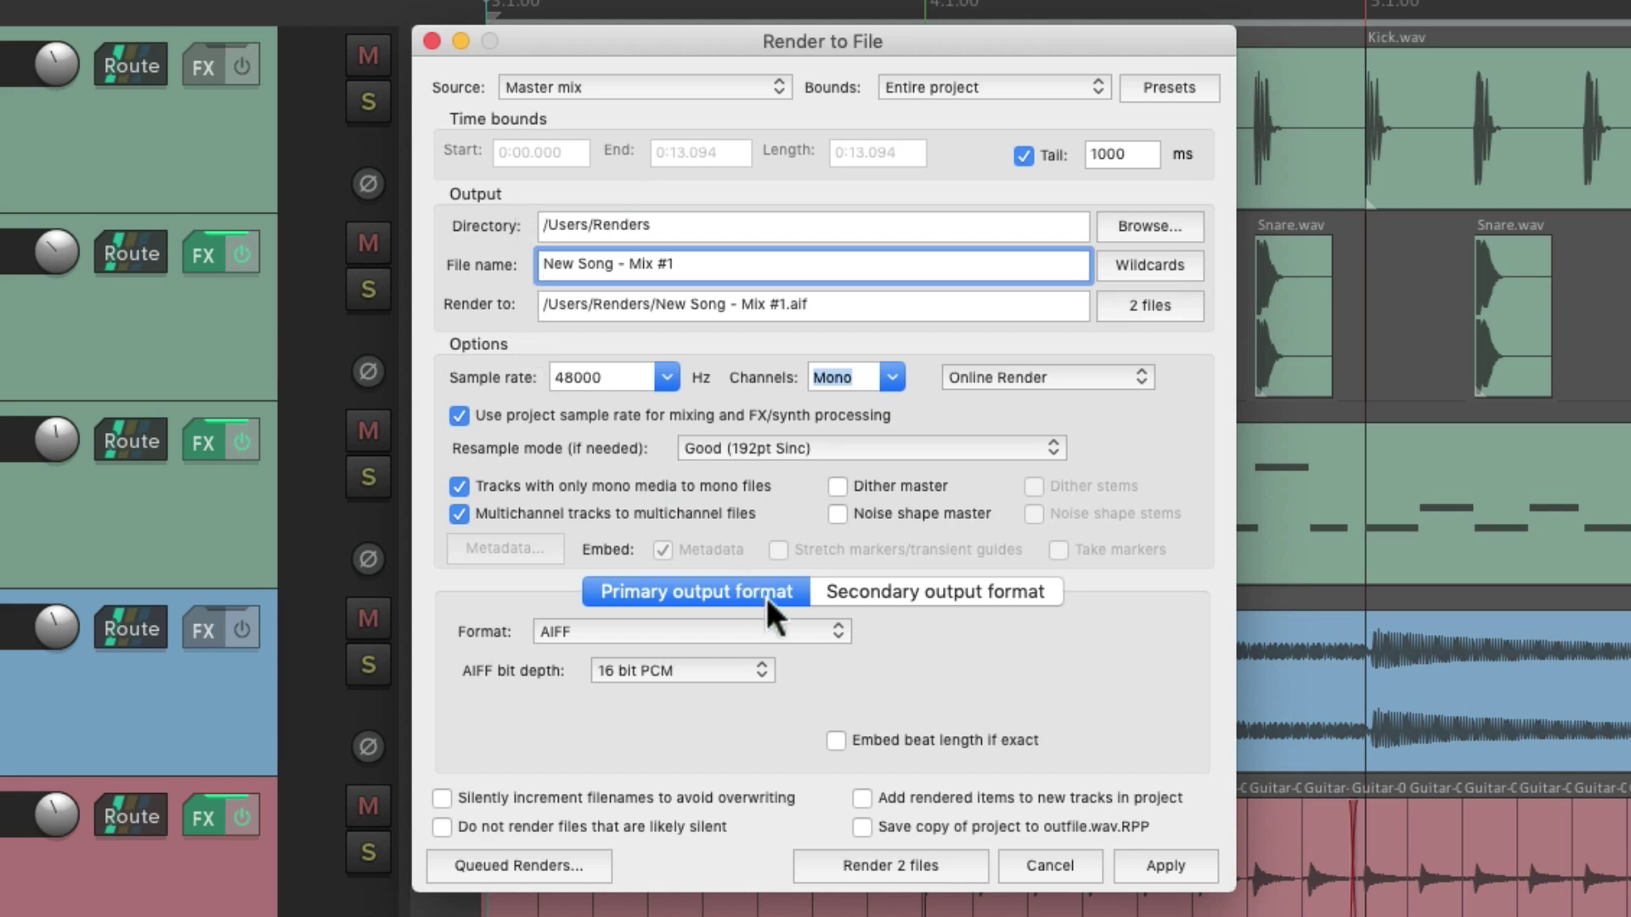
pyautogui.click(907, 592)
pyautogui.click(737, 590)
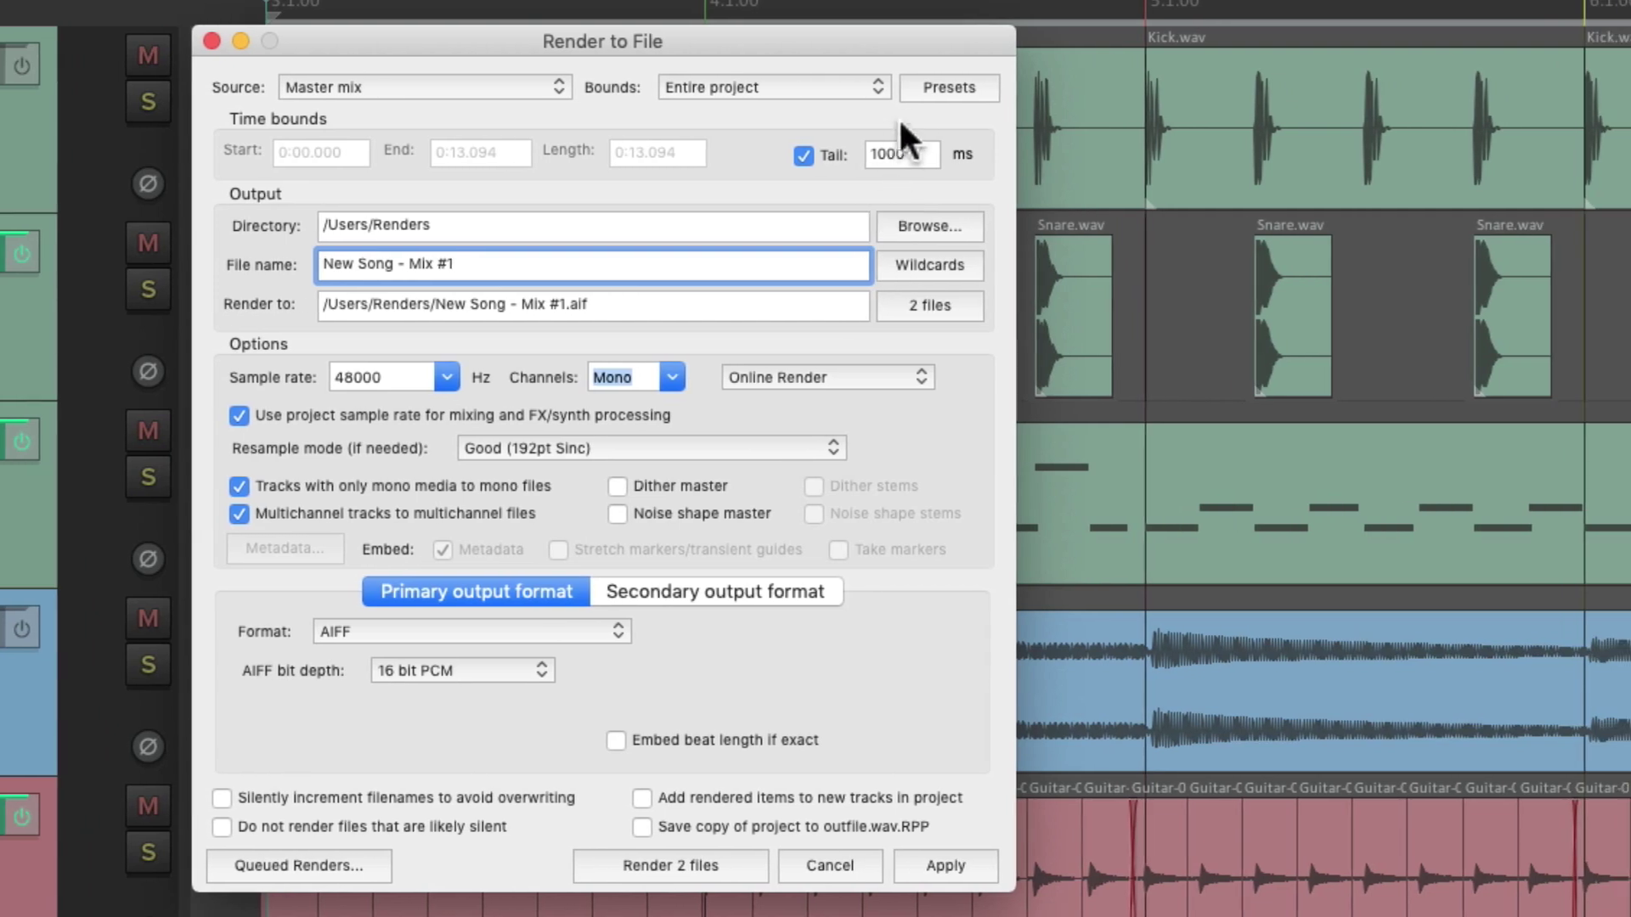
pyautogui.click(1126, 84)
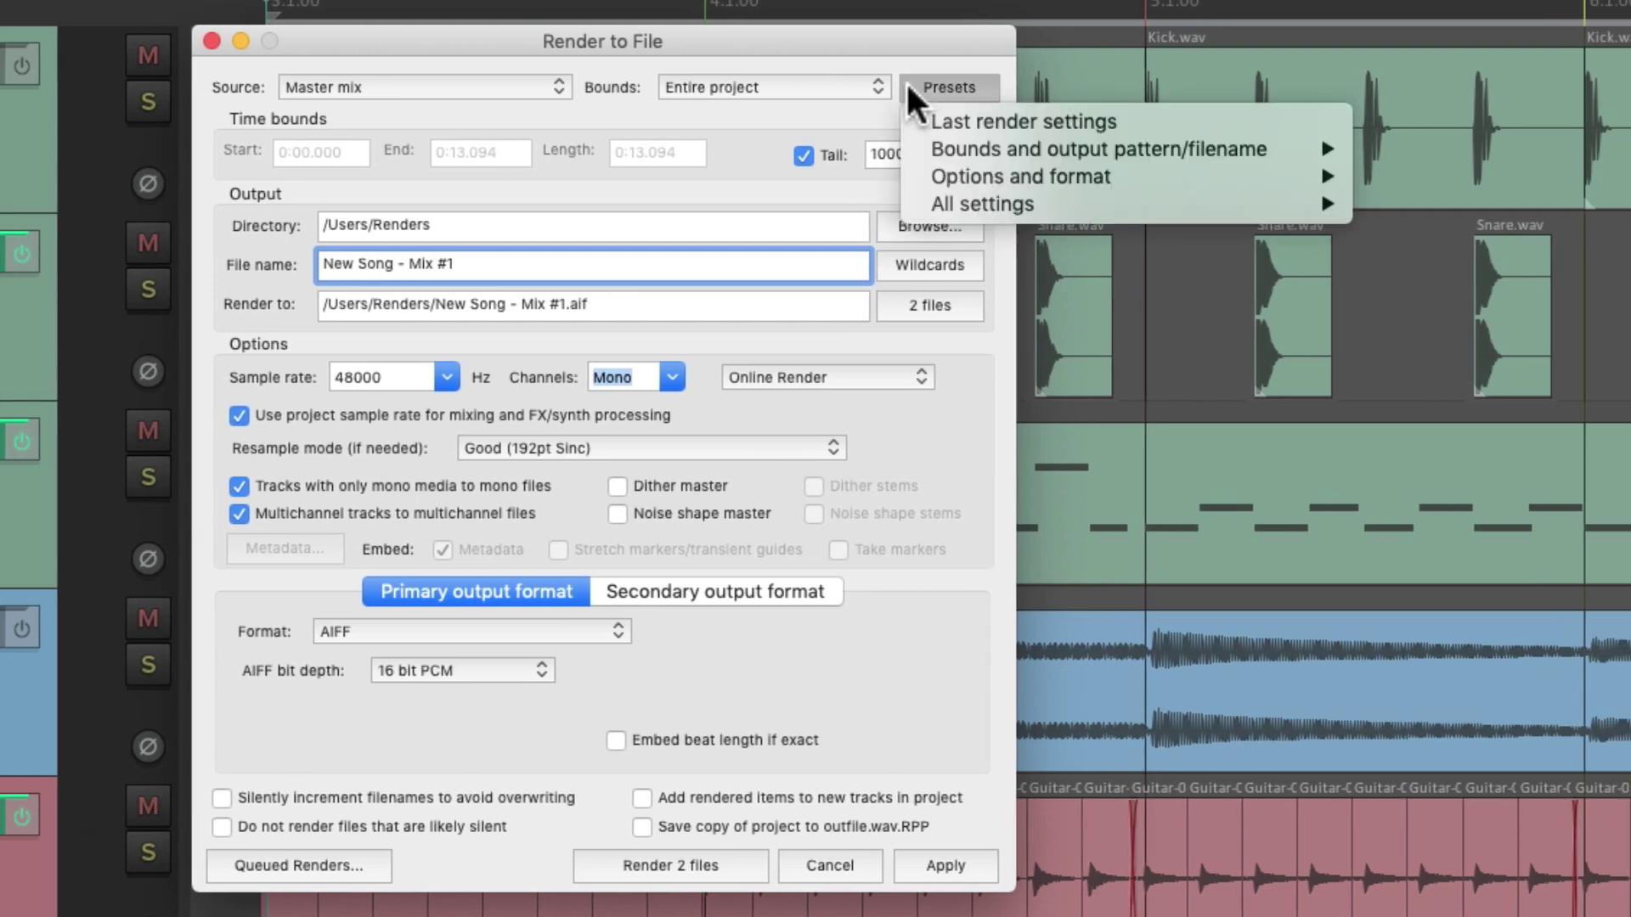
# Load the Master Mix - Wav 24bit all-settings preset, then close the presets list unused
pyautogui.moveTo(908, 204)
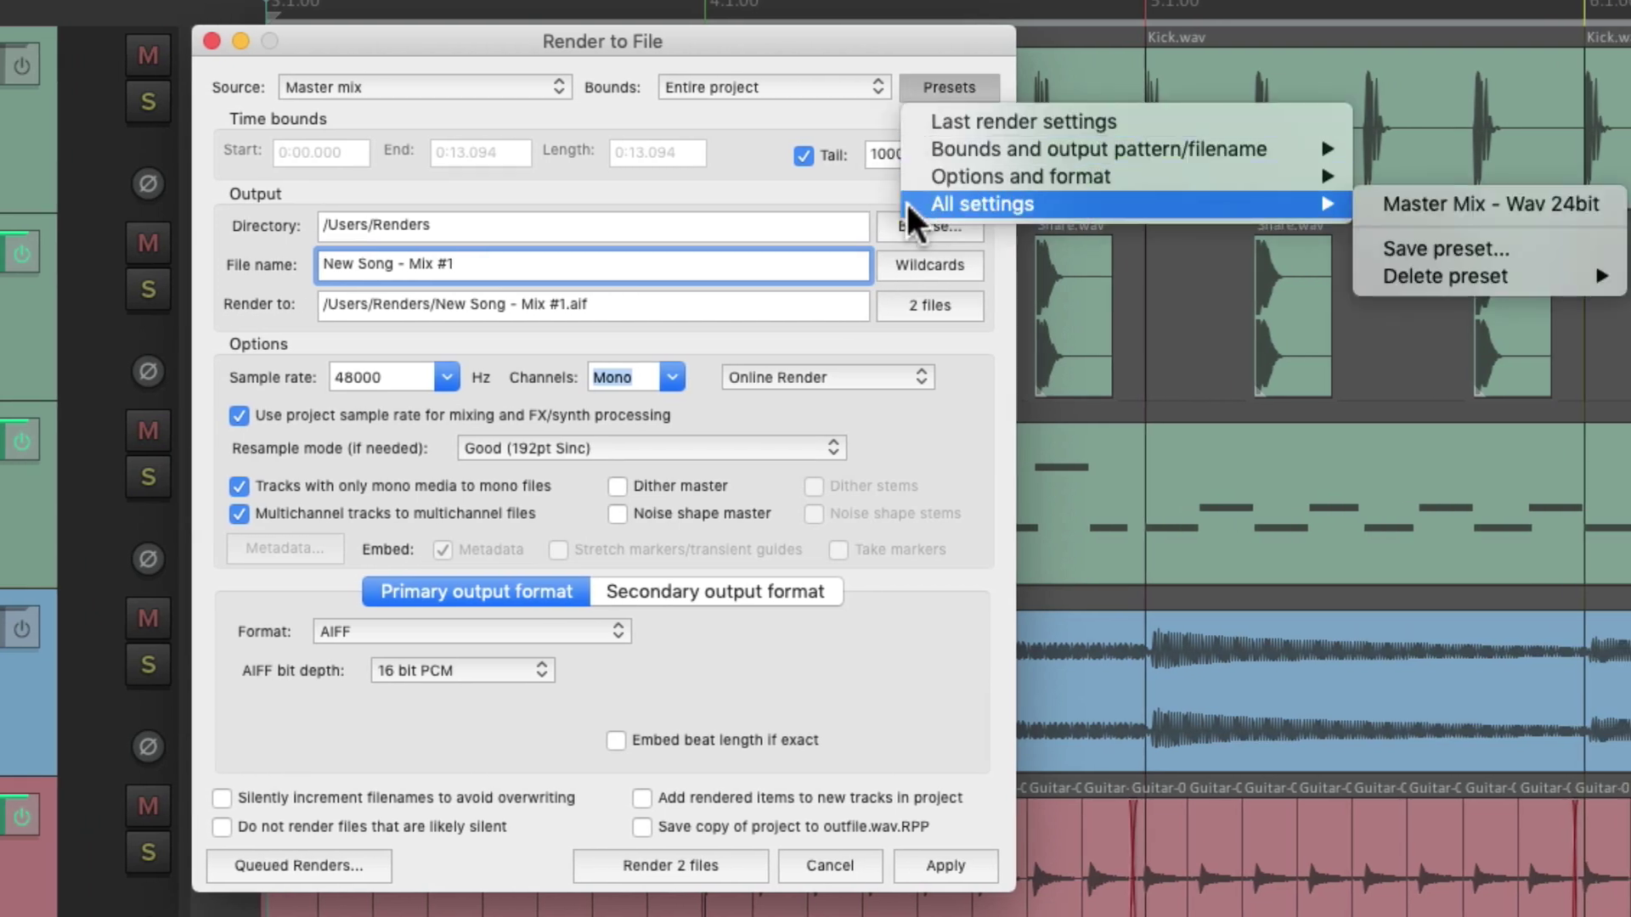
pyautogui.click(1379, 207)
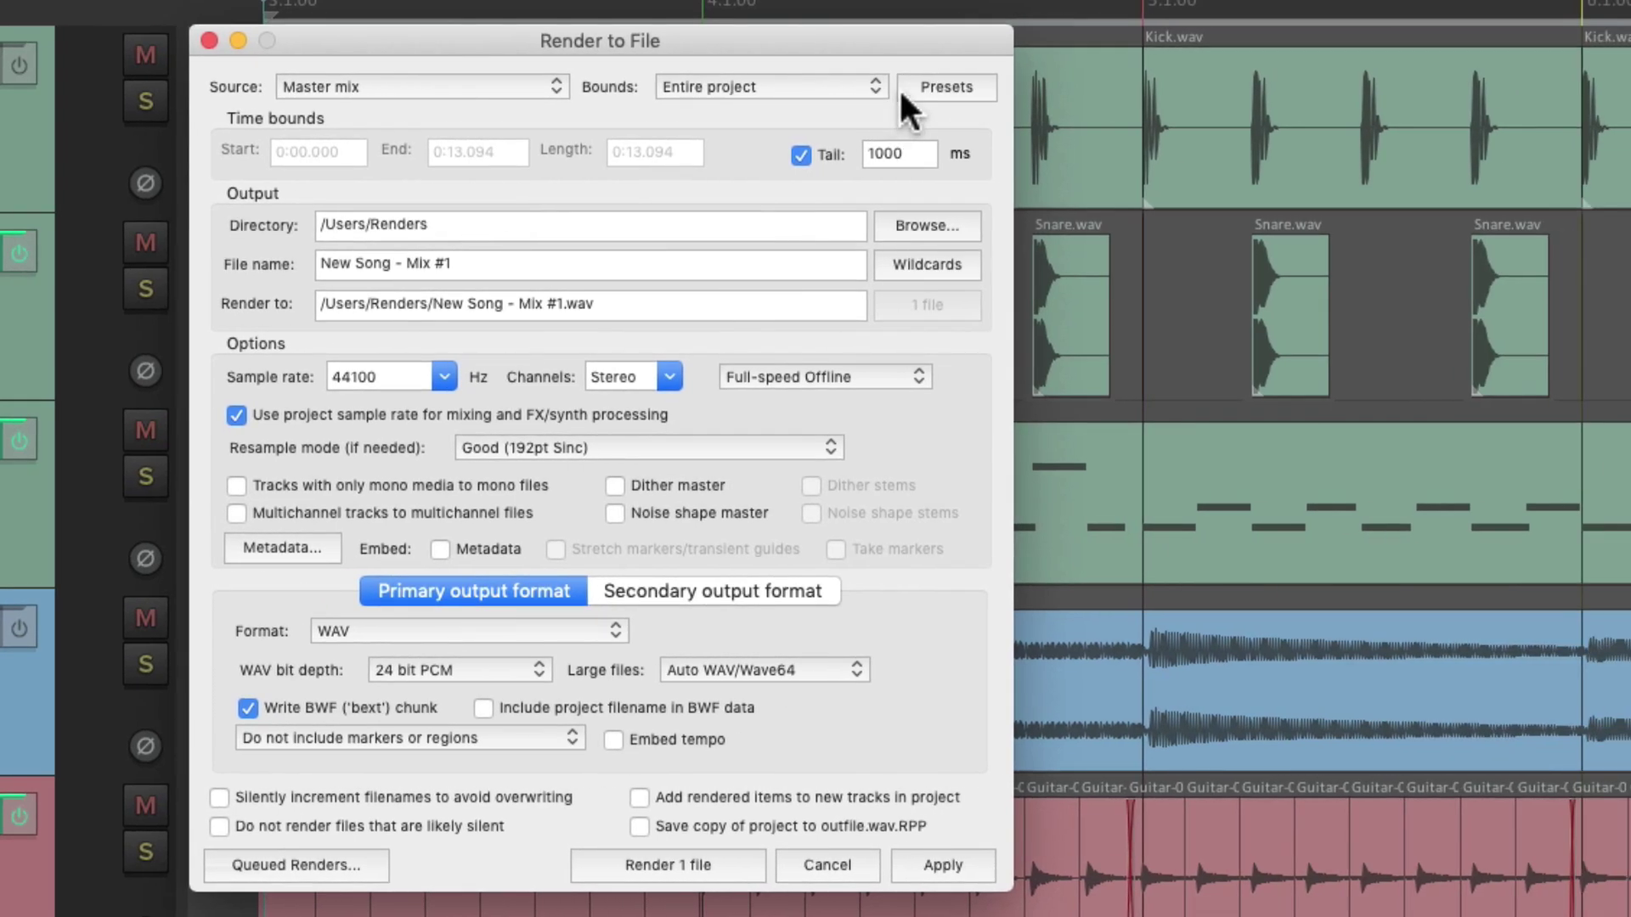
pyautogui.click(1123, 88)
pyautogui.moveTo(904, 205)
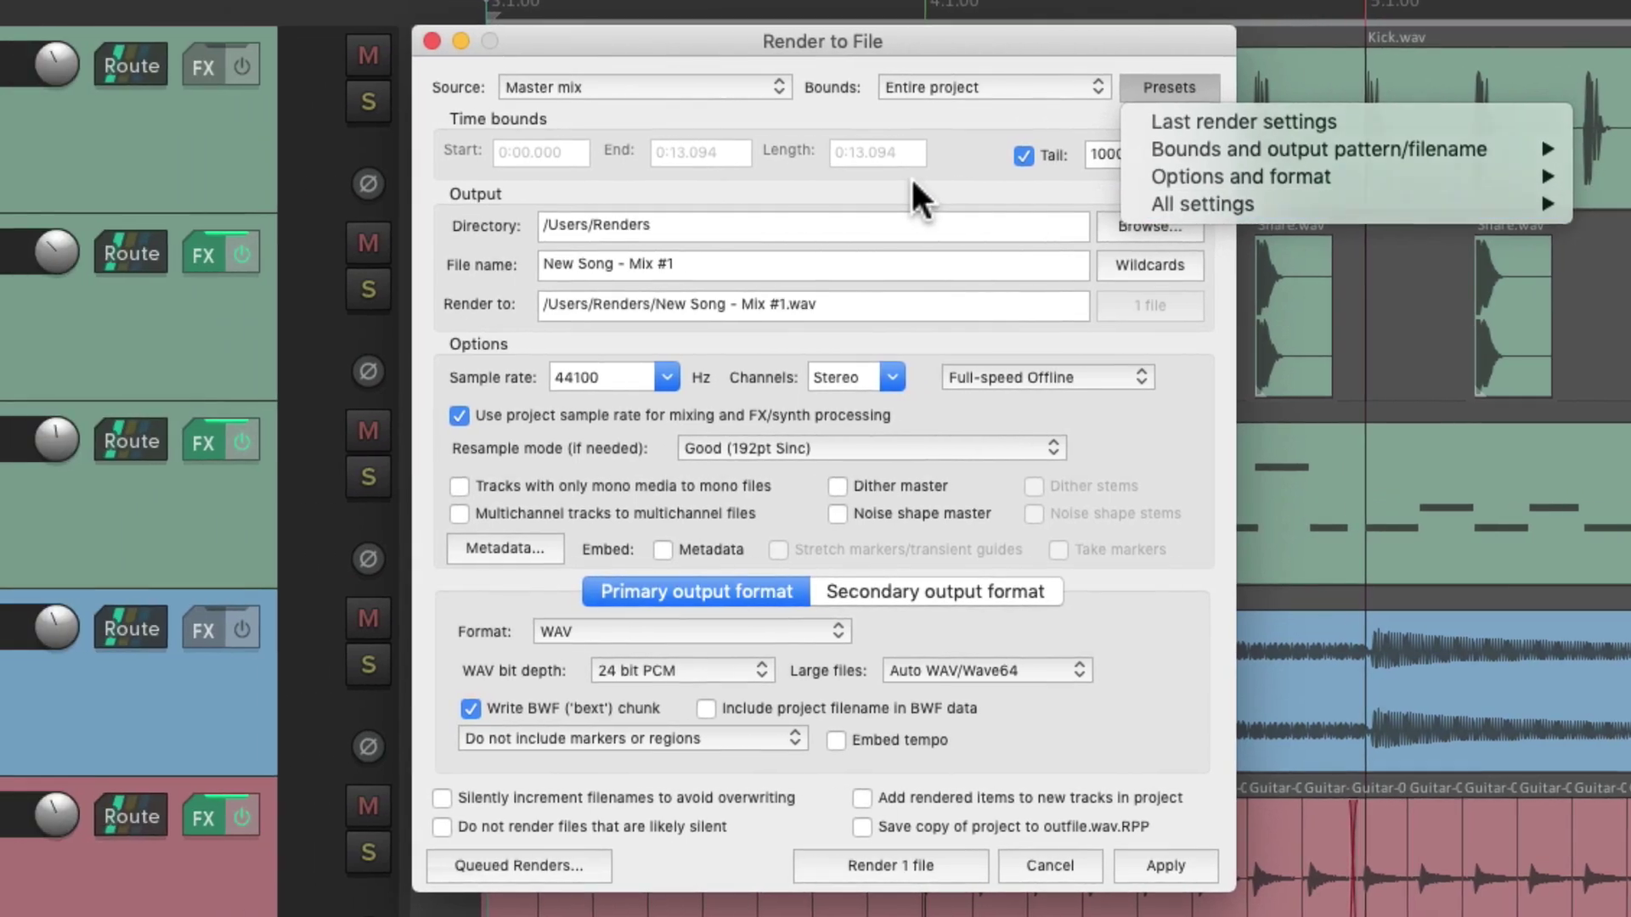
pyautogui.click(688, 180)
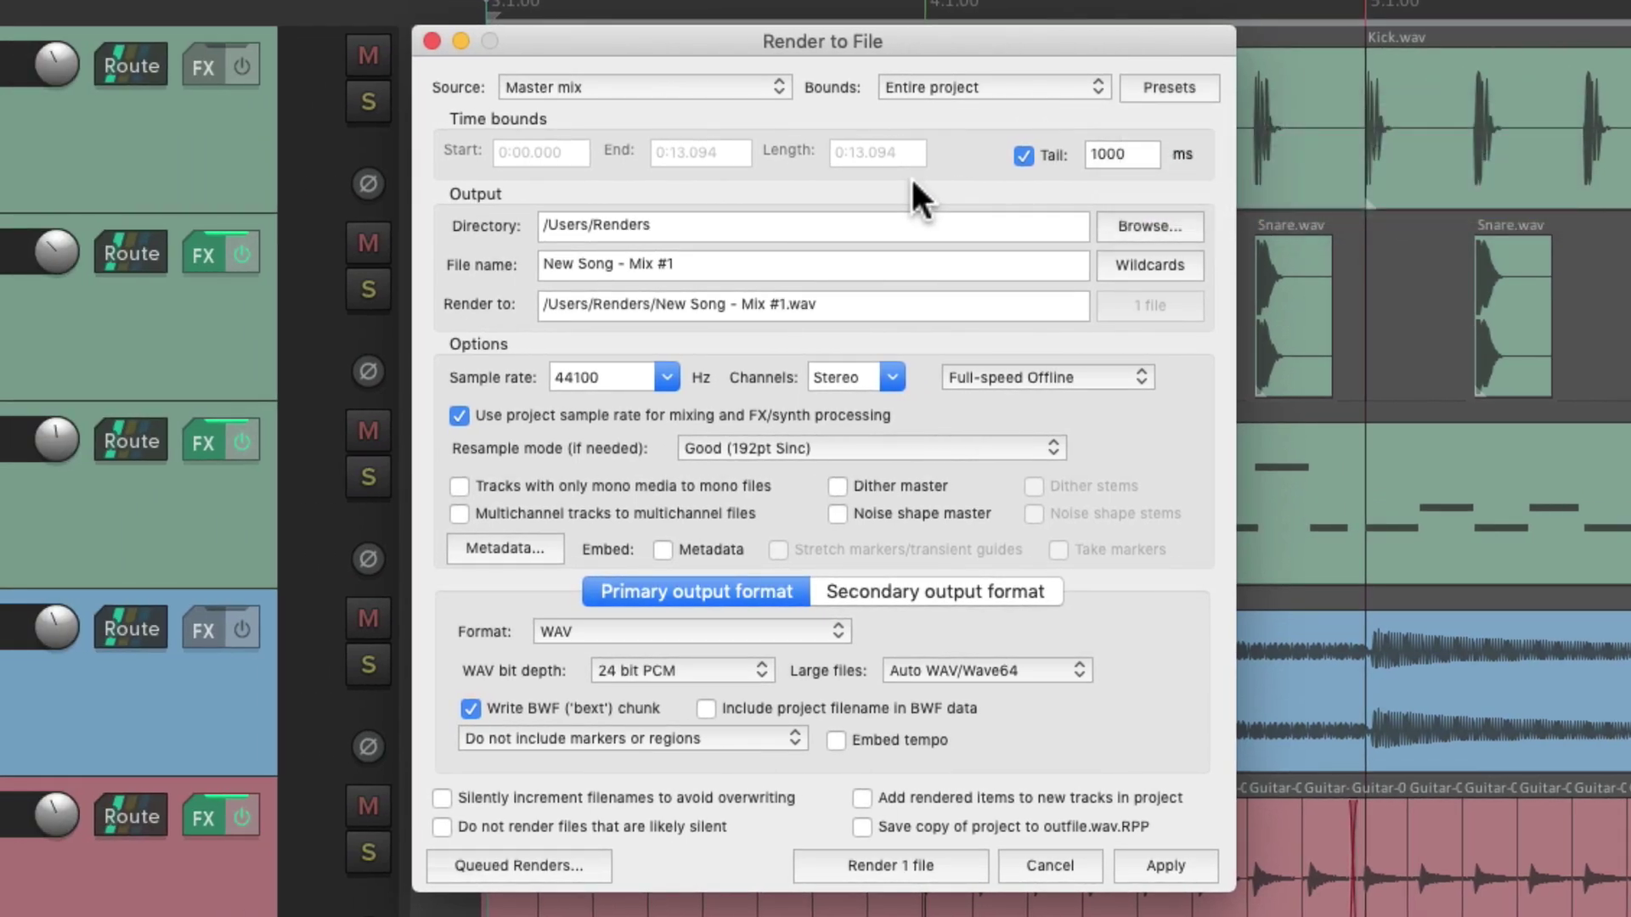